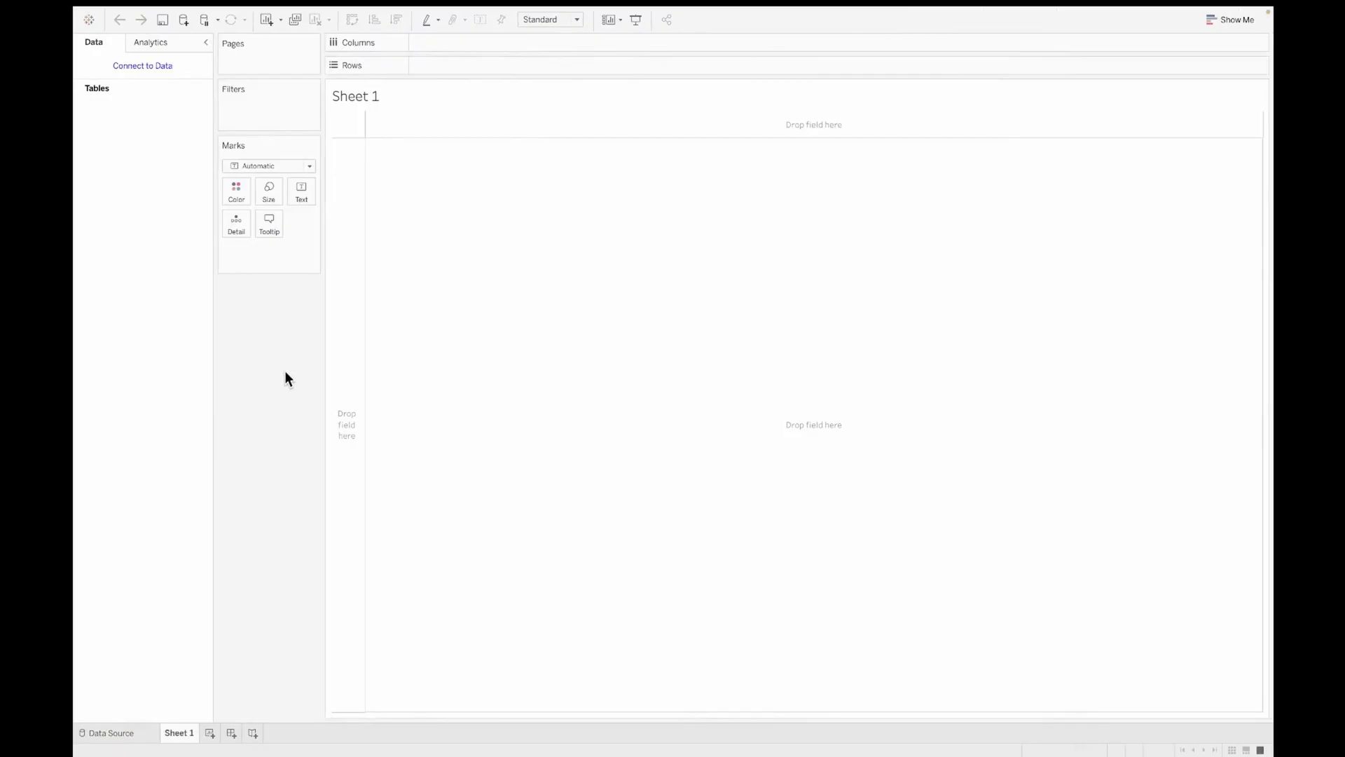
Connect Sheet 1 to the saved Sample - Superstore data source.
click(132, 61)
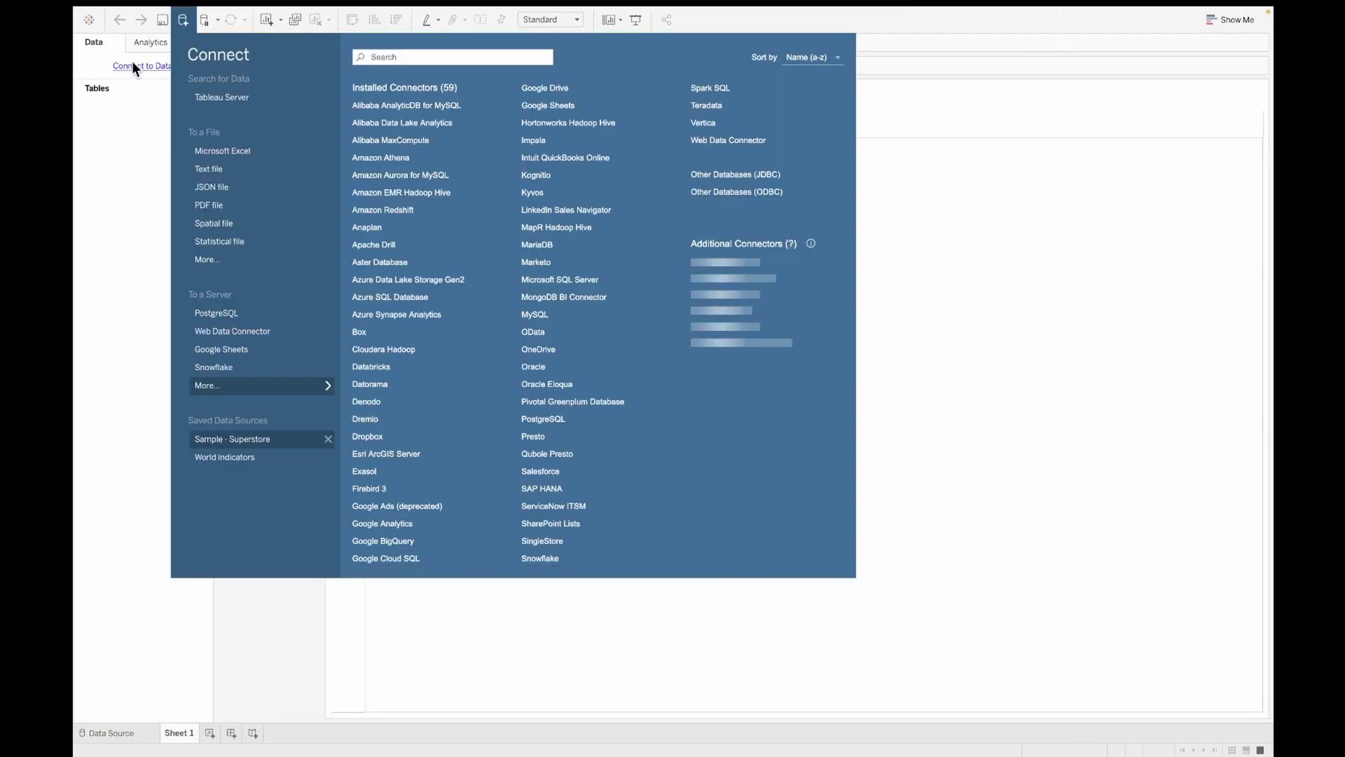
click(223, 437)
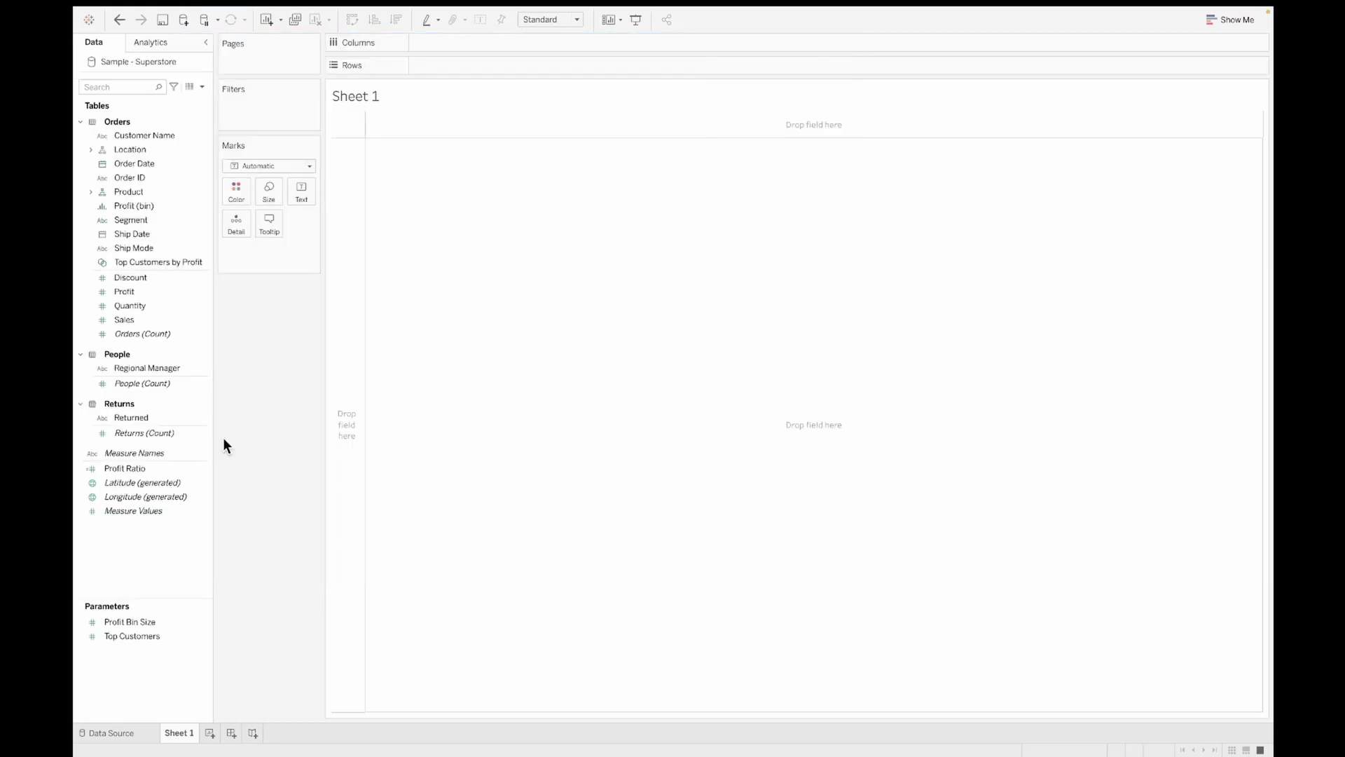
click(193, 148)
Put Segment and Ship Mode on Rows to form a 12-row table.
drag(132, 219, 351, 112)
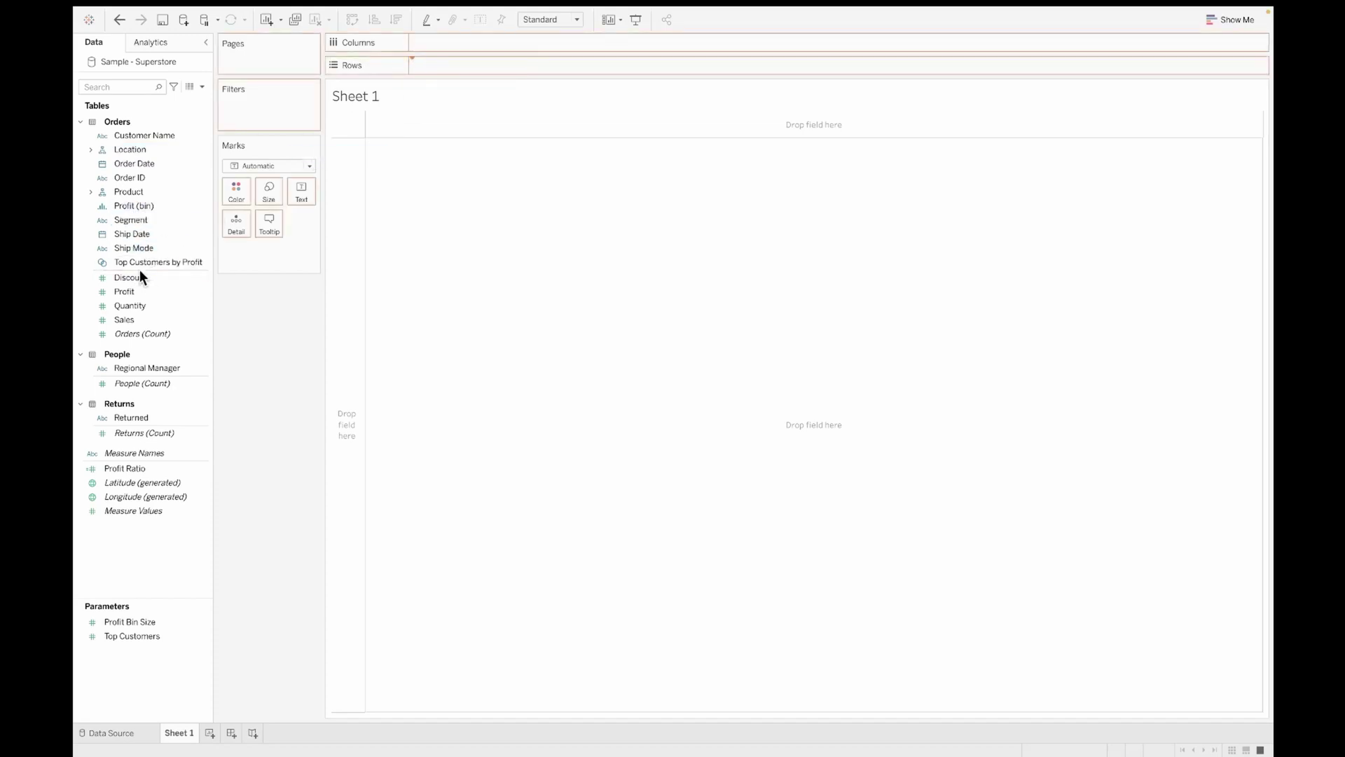
mouse_move(130, 250)
mouse_down()
mouse_move(446, 128)
mouse_move(545, 69)
mouse_up()
click(533, 78)
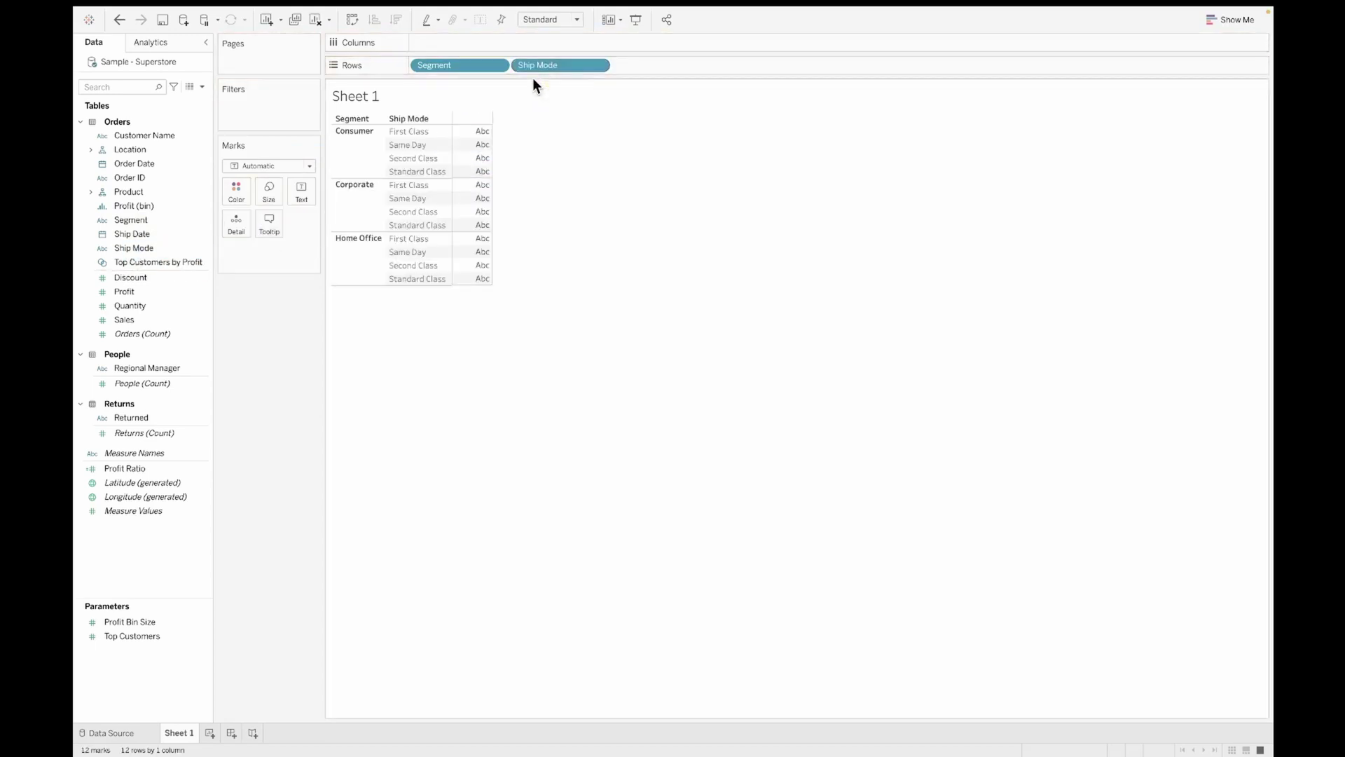
Add Sales, Profit and Profit Ratio to Columns as bar charts.
drag(123, 320, 464, 40)
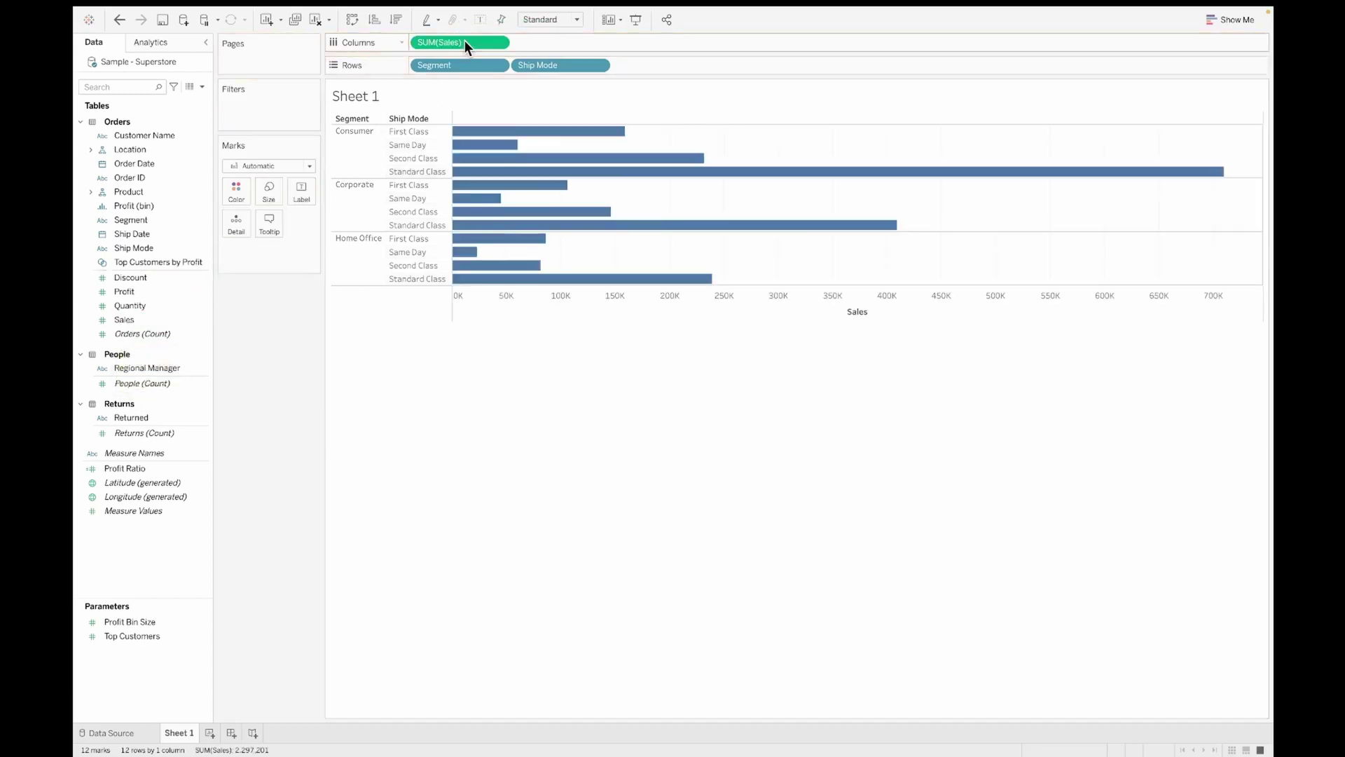
click(122, 291)
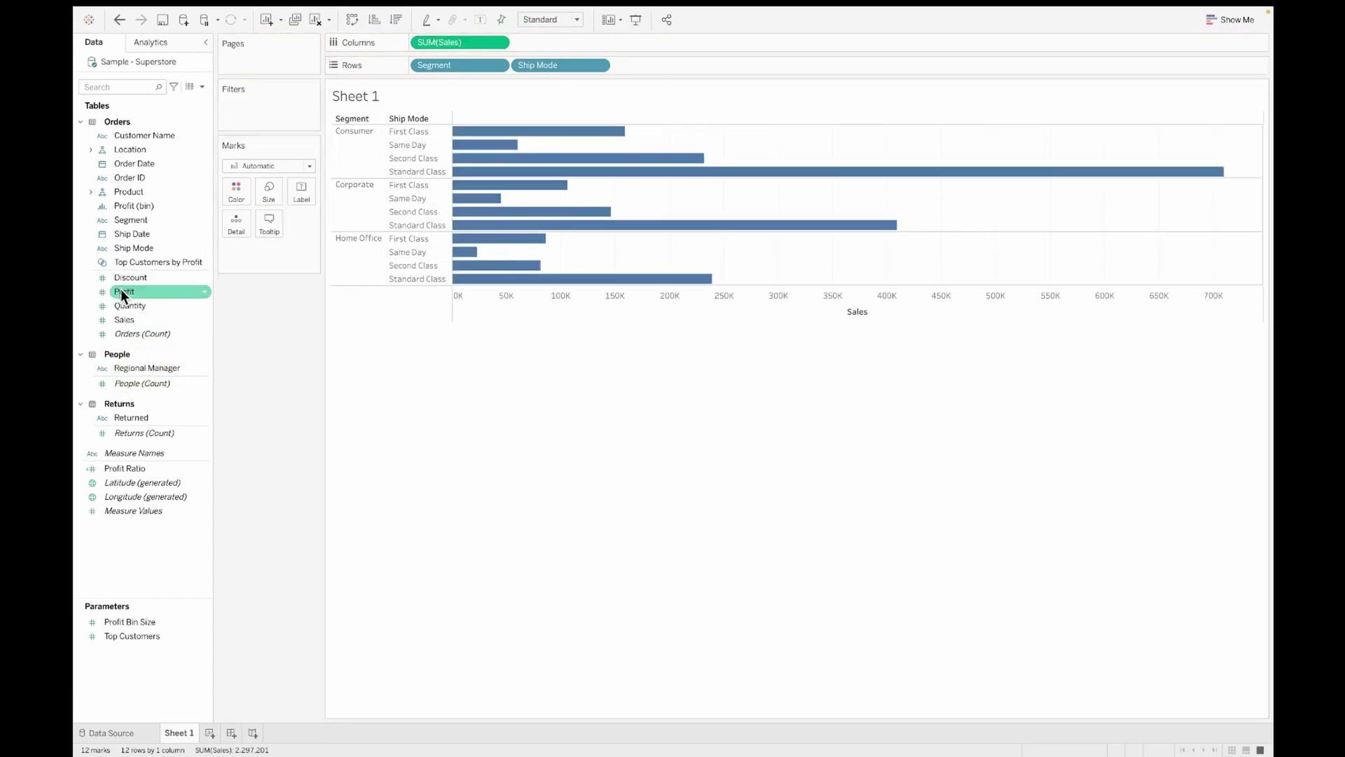
drag(120, 288, 569, 40)
drag(129, 468, 673, 39)
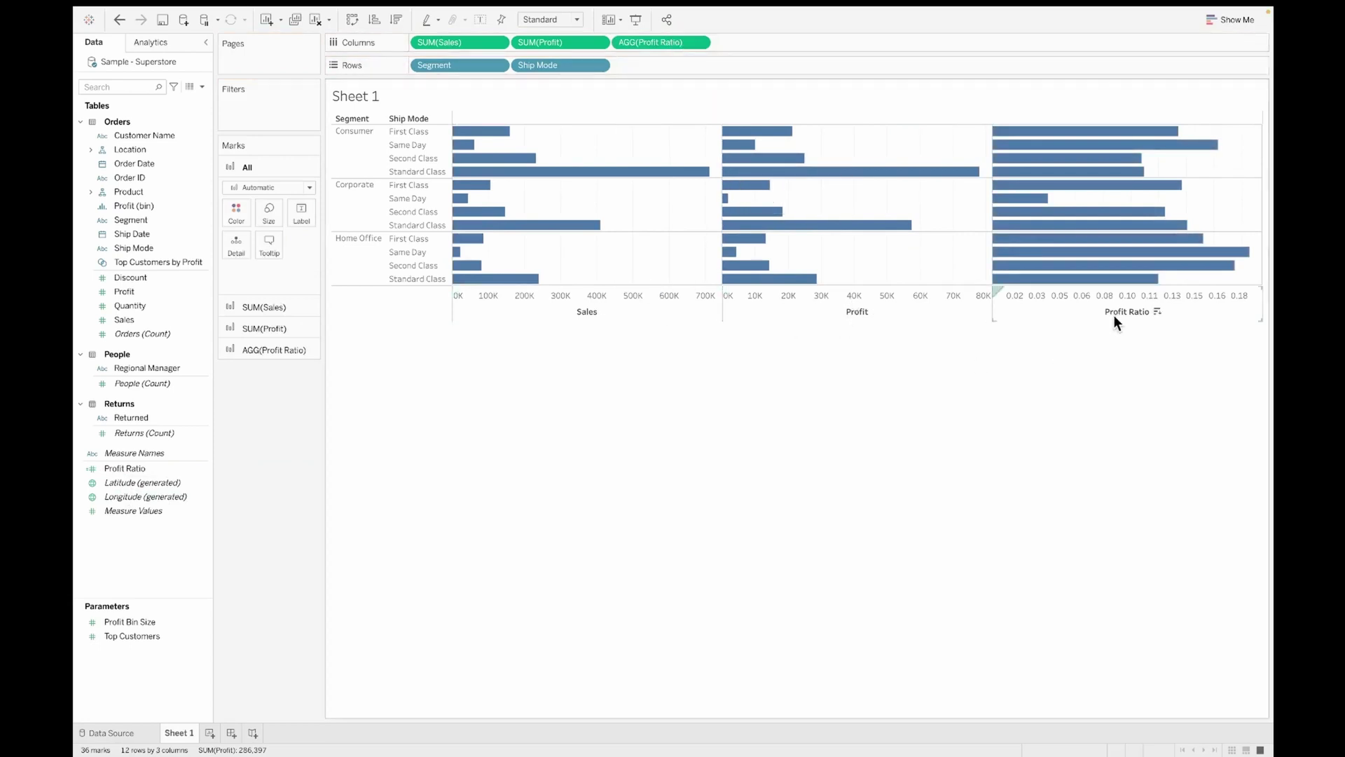
Label the Sales, Profit and Profit Ratio bars with their values and make rows taller.
click(285, 307)
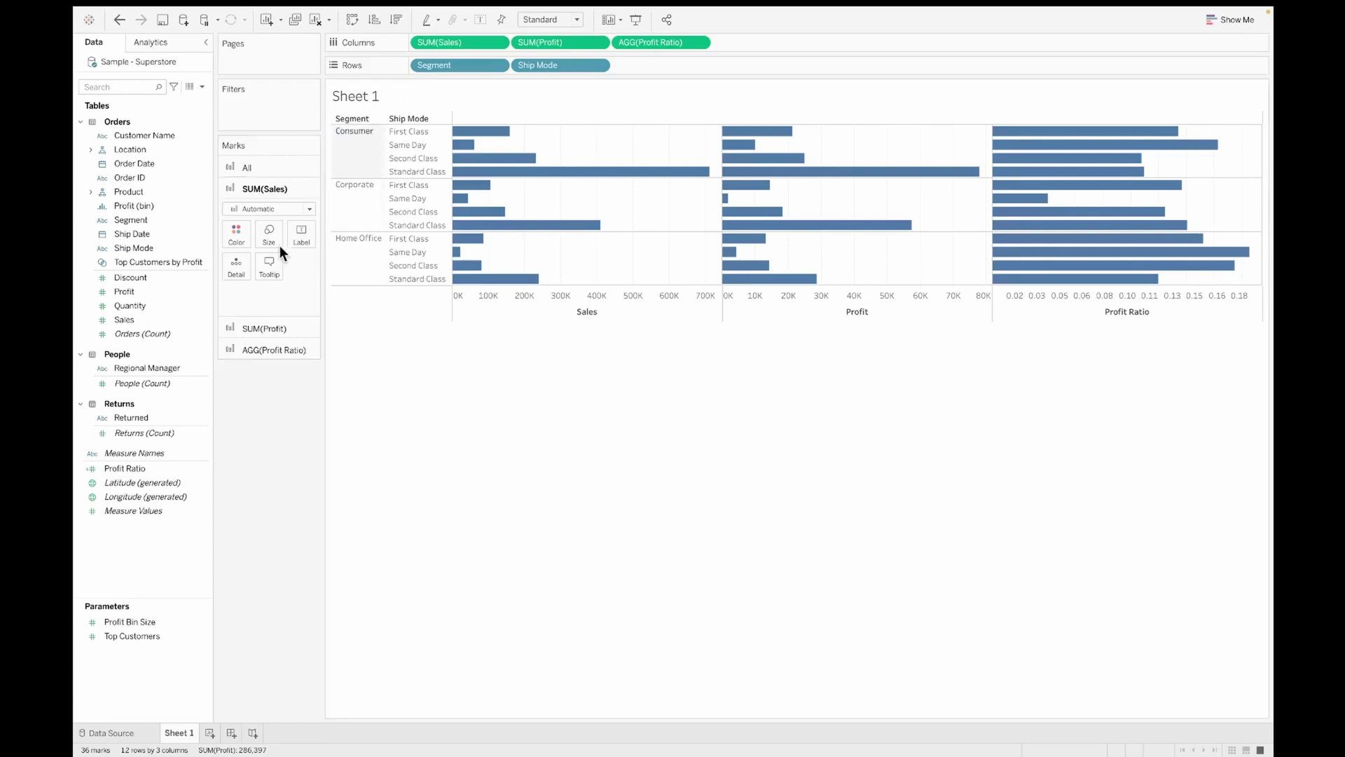
drag(460, 45, 299, 235)
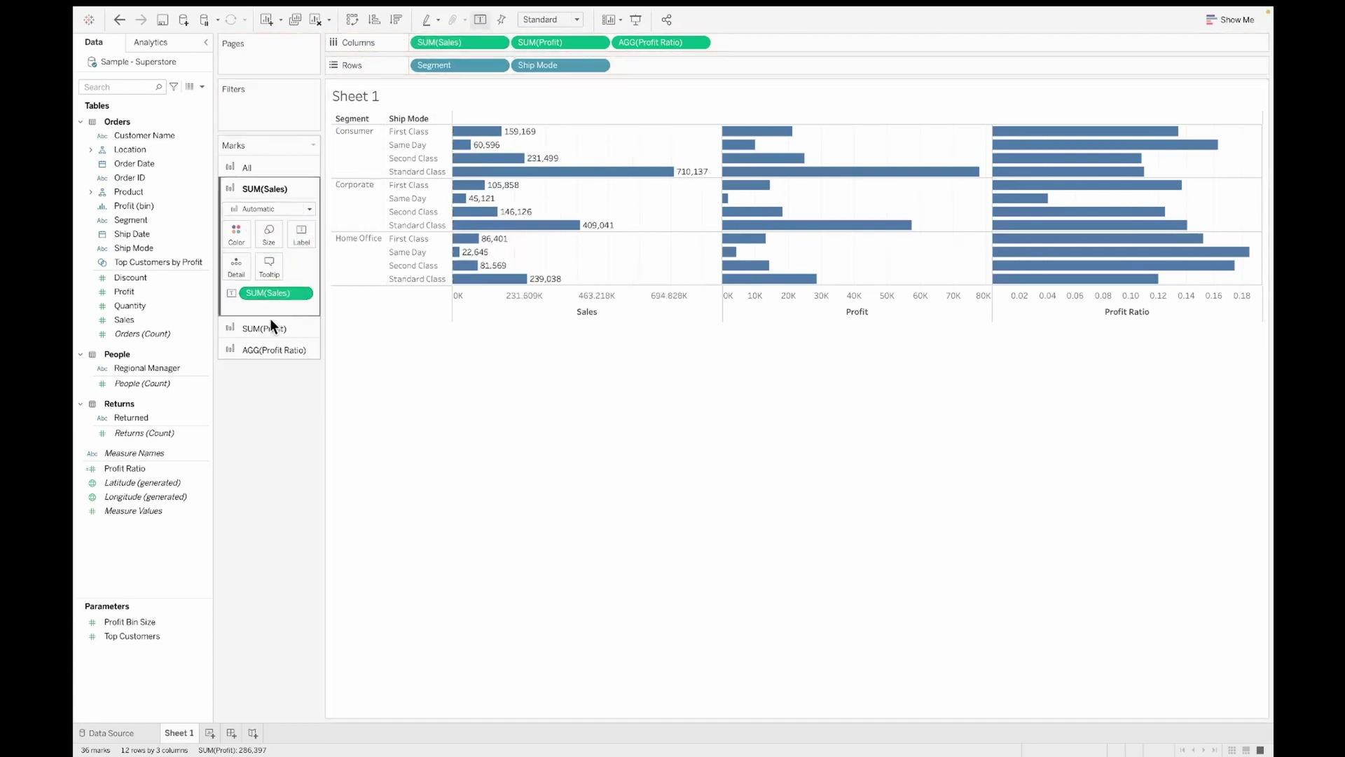
drag(544, 39, 304, 256)
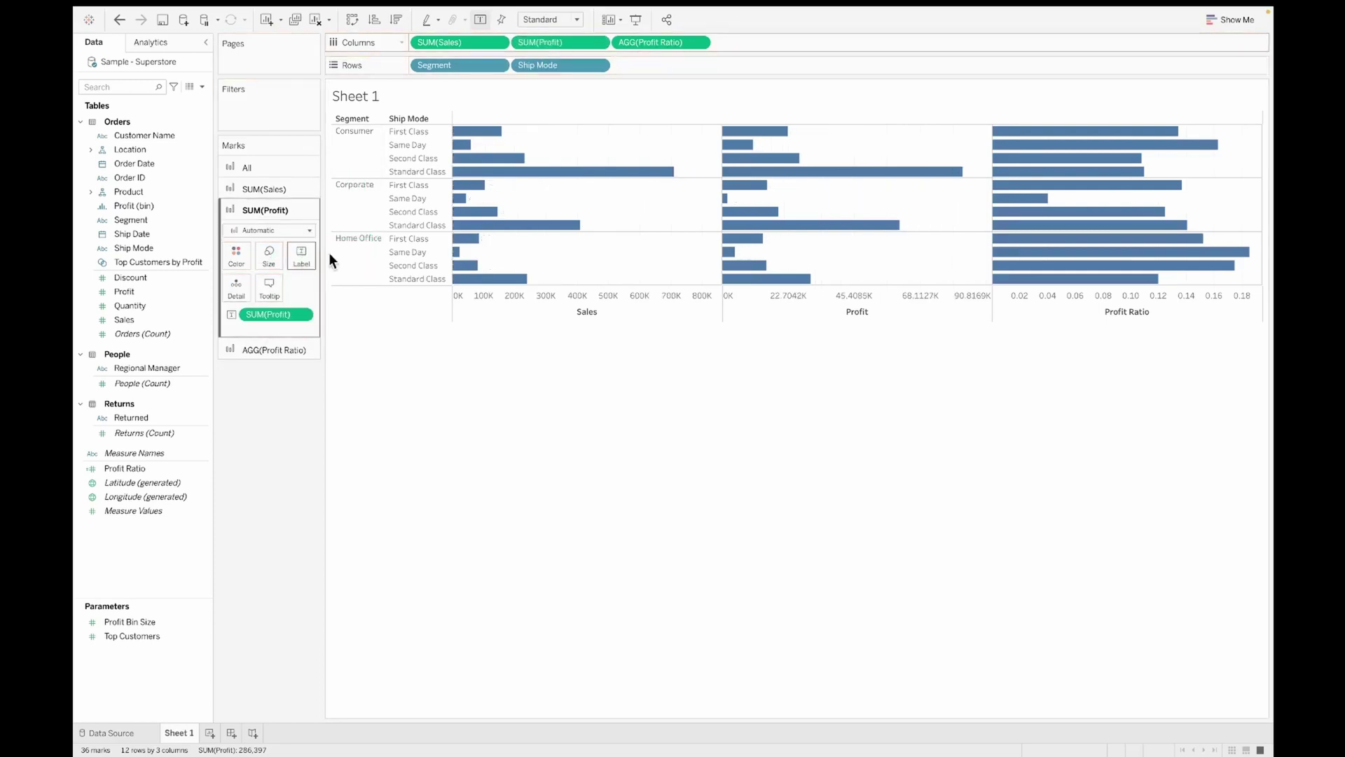
click(266, 352)
drag(662, 44, 308, 283)
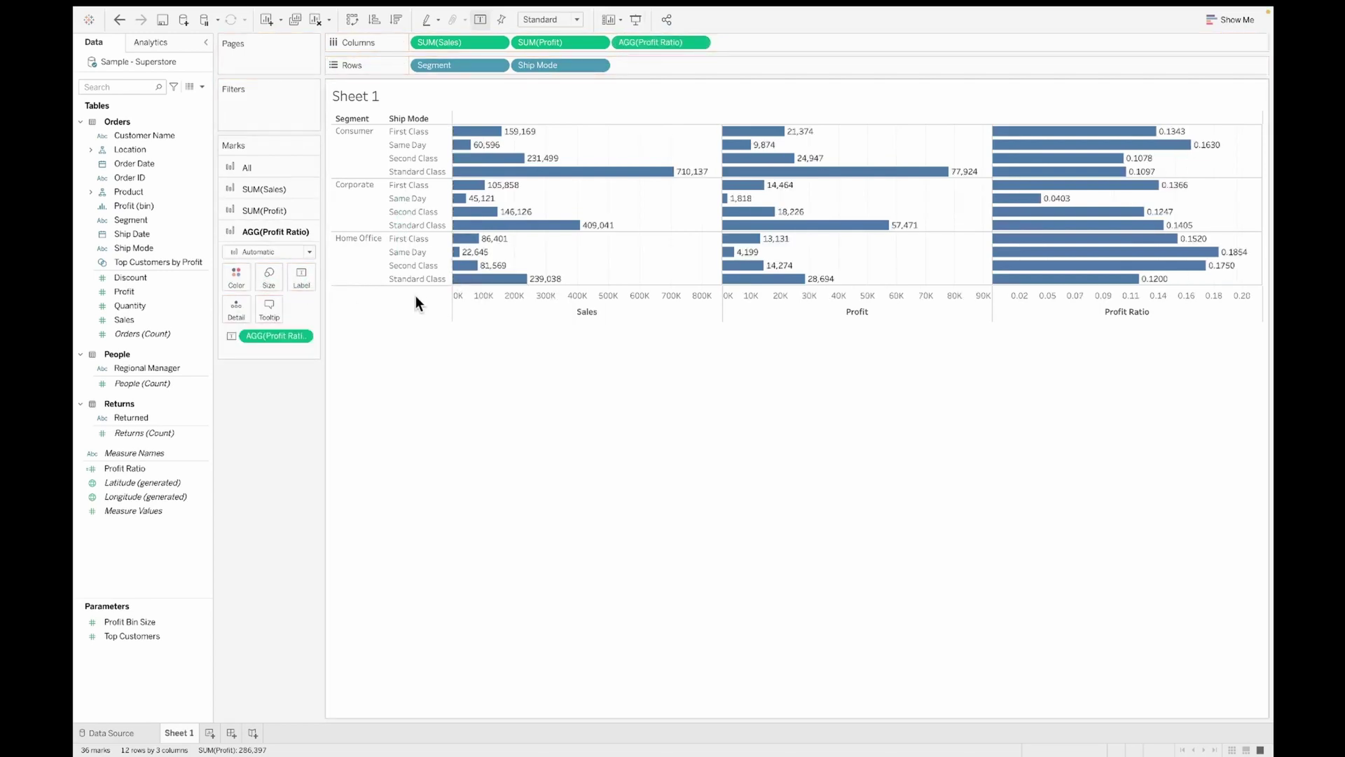
drag(485, 285, 475, 423)
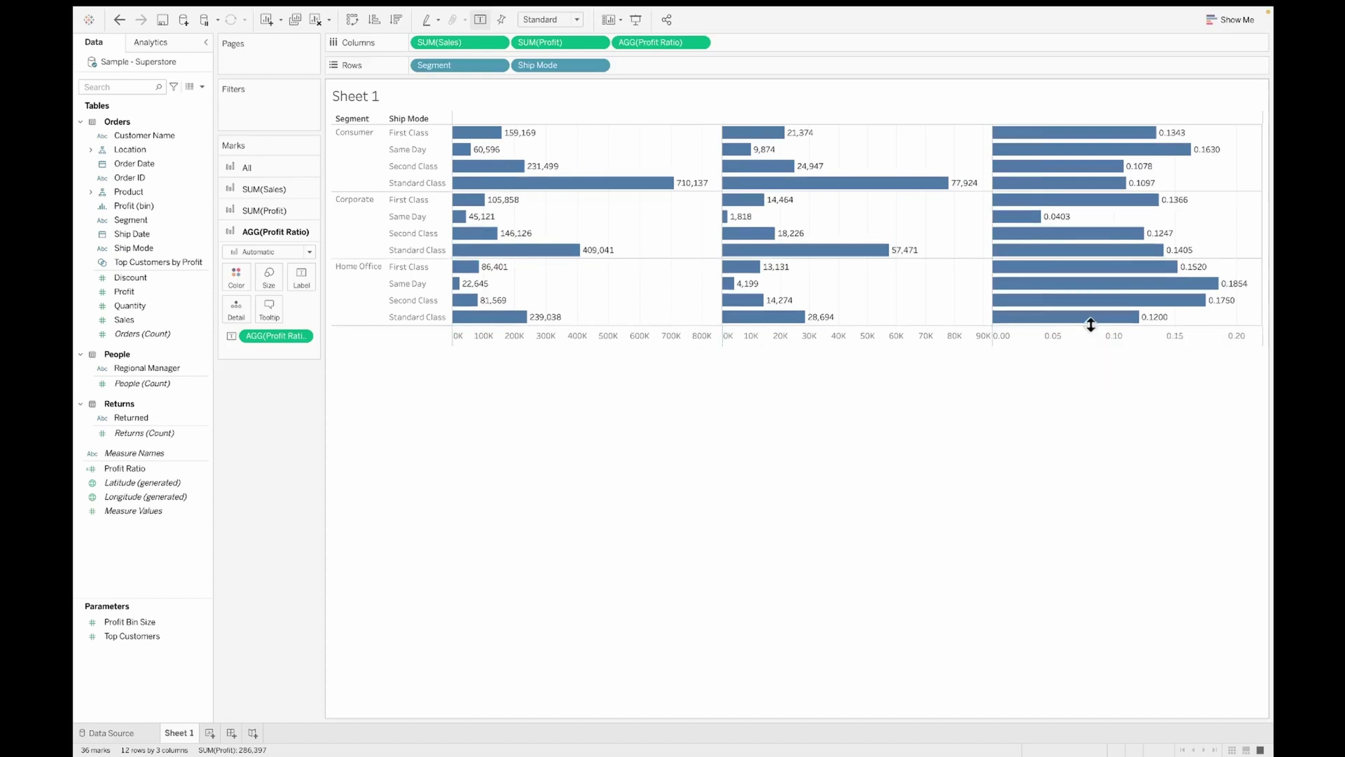
Replace the AGG(Profit Ratio) tooltip text with 'This tool tip is for Profit Ratio'.
mouse_move(548, 253)
mouse_move(773, 258)
mouse_move(1002, 270)
click(263, 310)
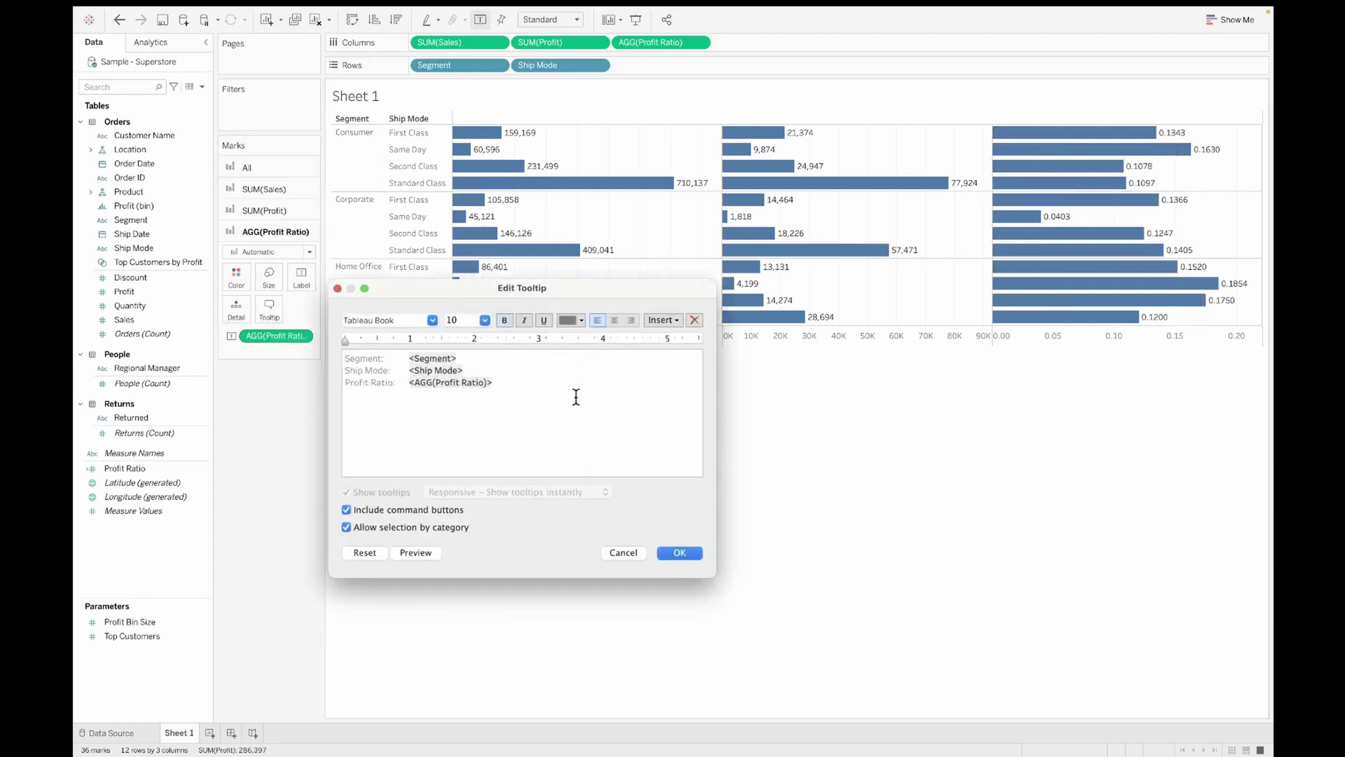
key(super+a)
text(This tool top)
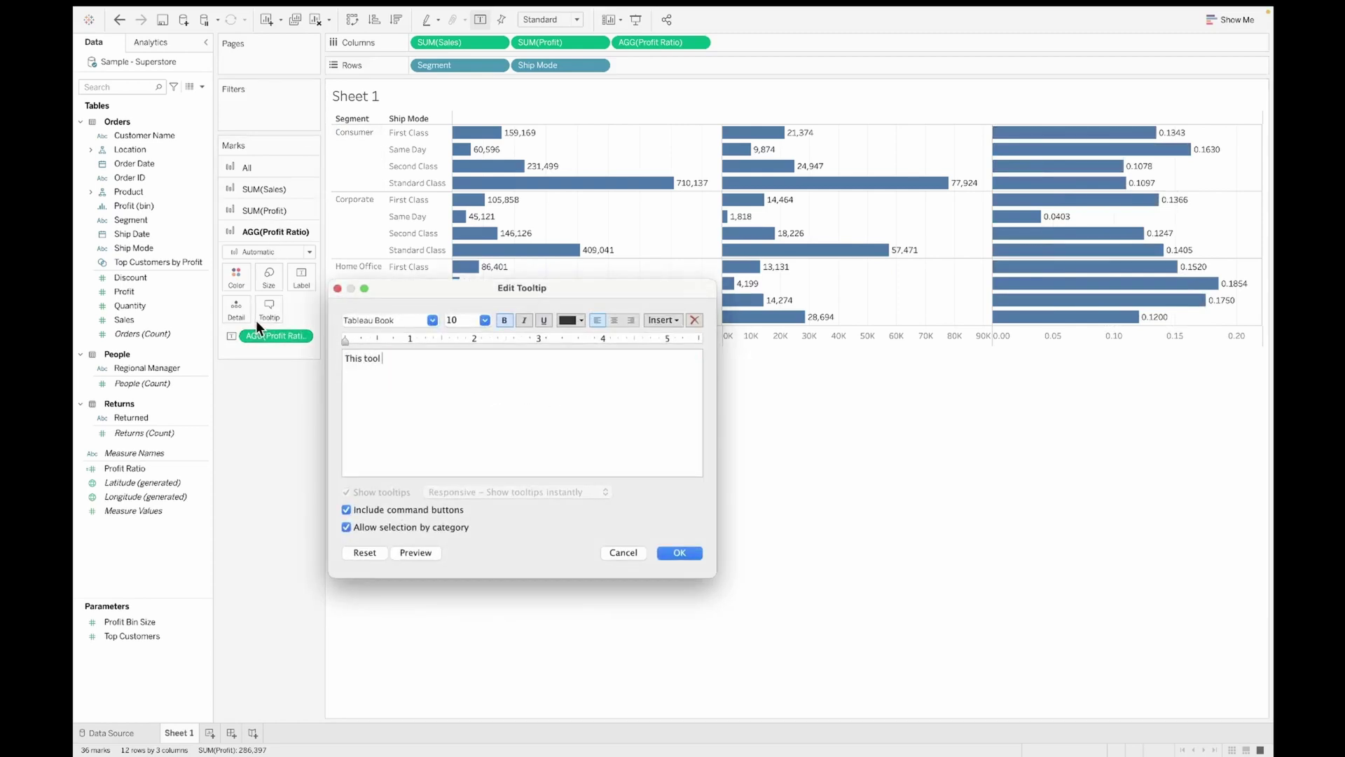
key(BackSpace)
key(BackSpace)
text(ip is for Profit Ratio)
click(692, 552)
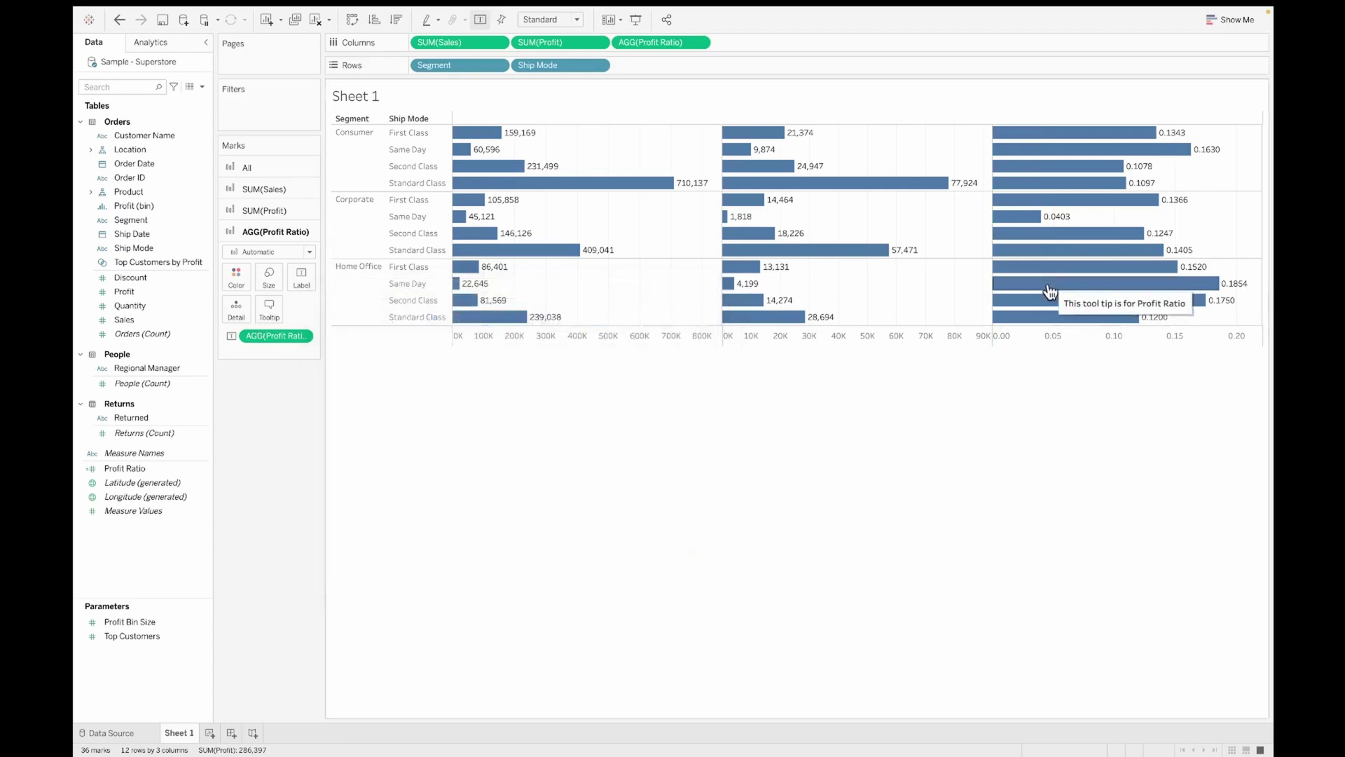
mouse_move(735, 290)
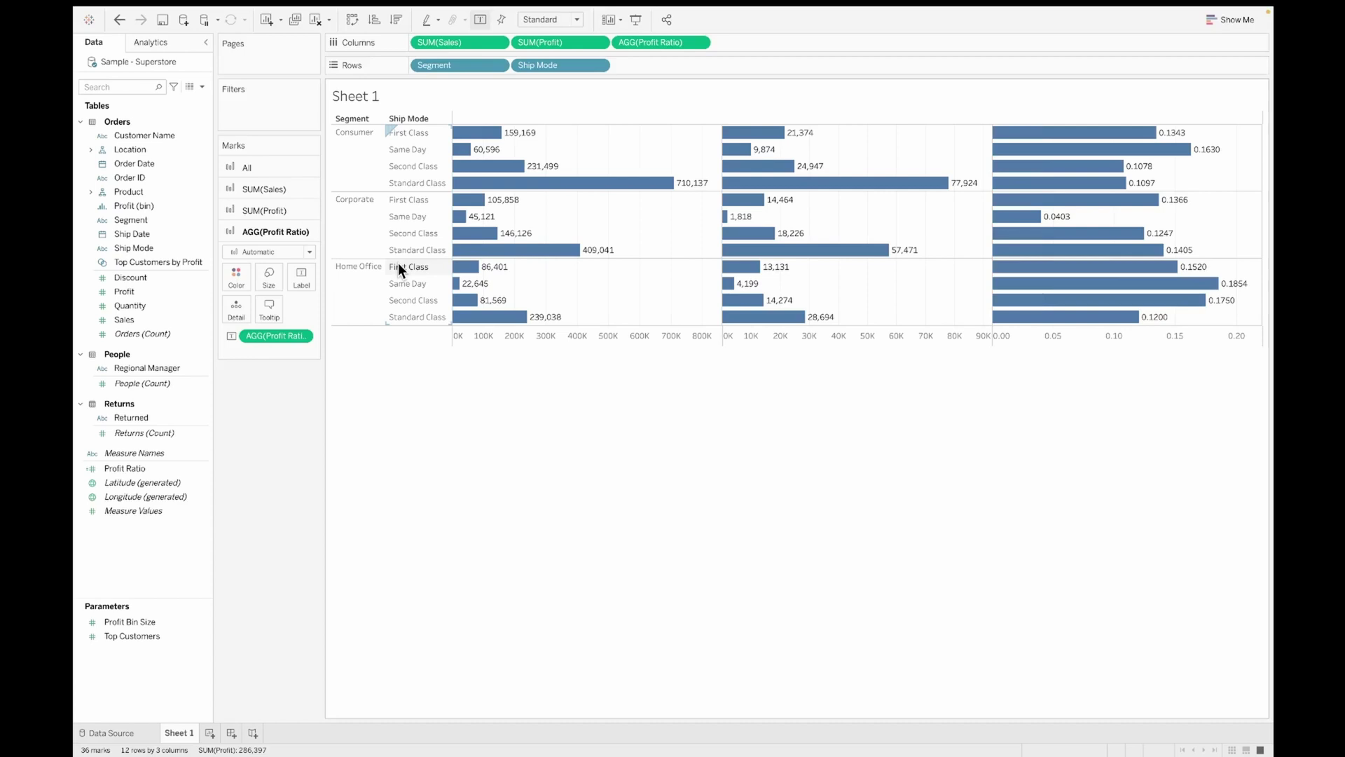
Create Sheet 2 with Segment and Ship Mode on Rows.
click(209, 734)
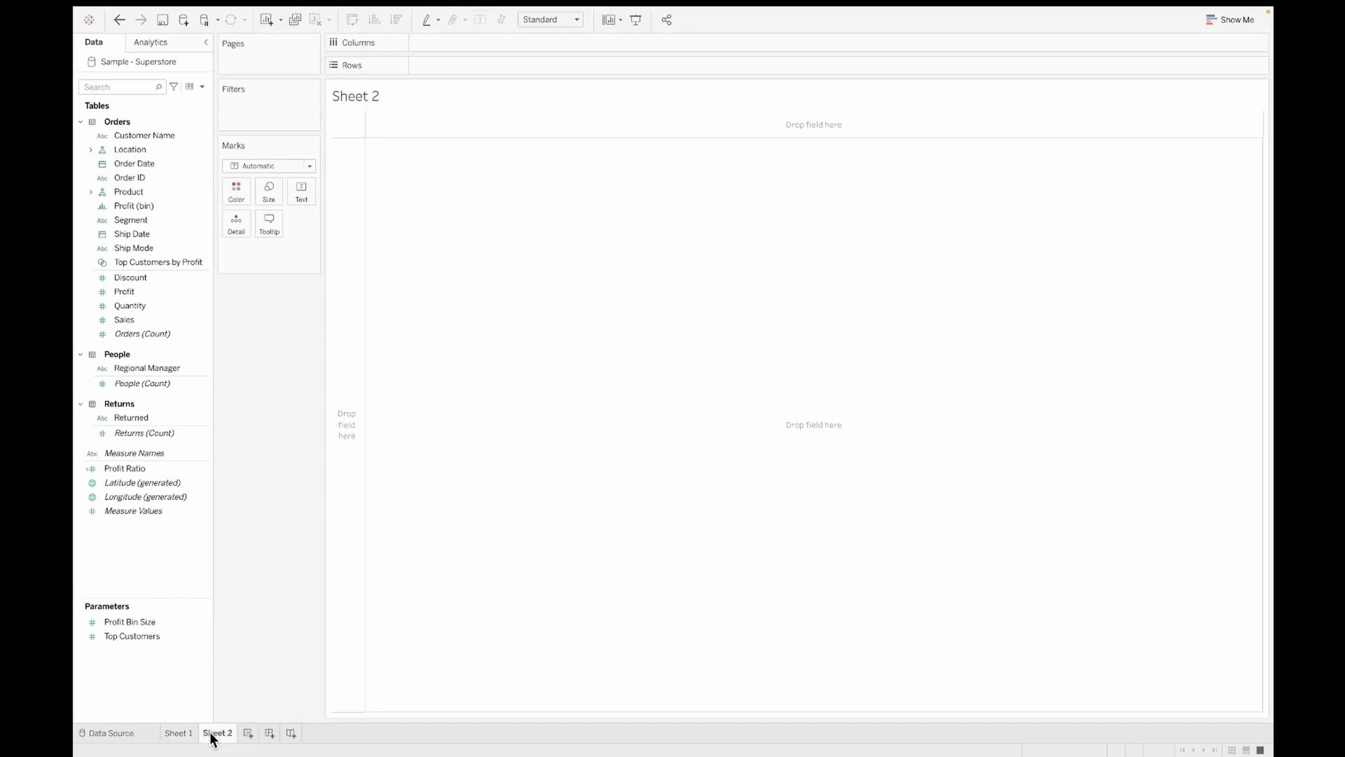
drag(141, 219, 448, 63)
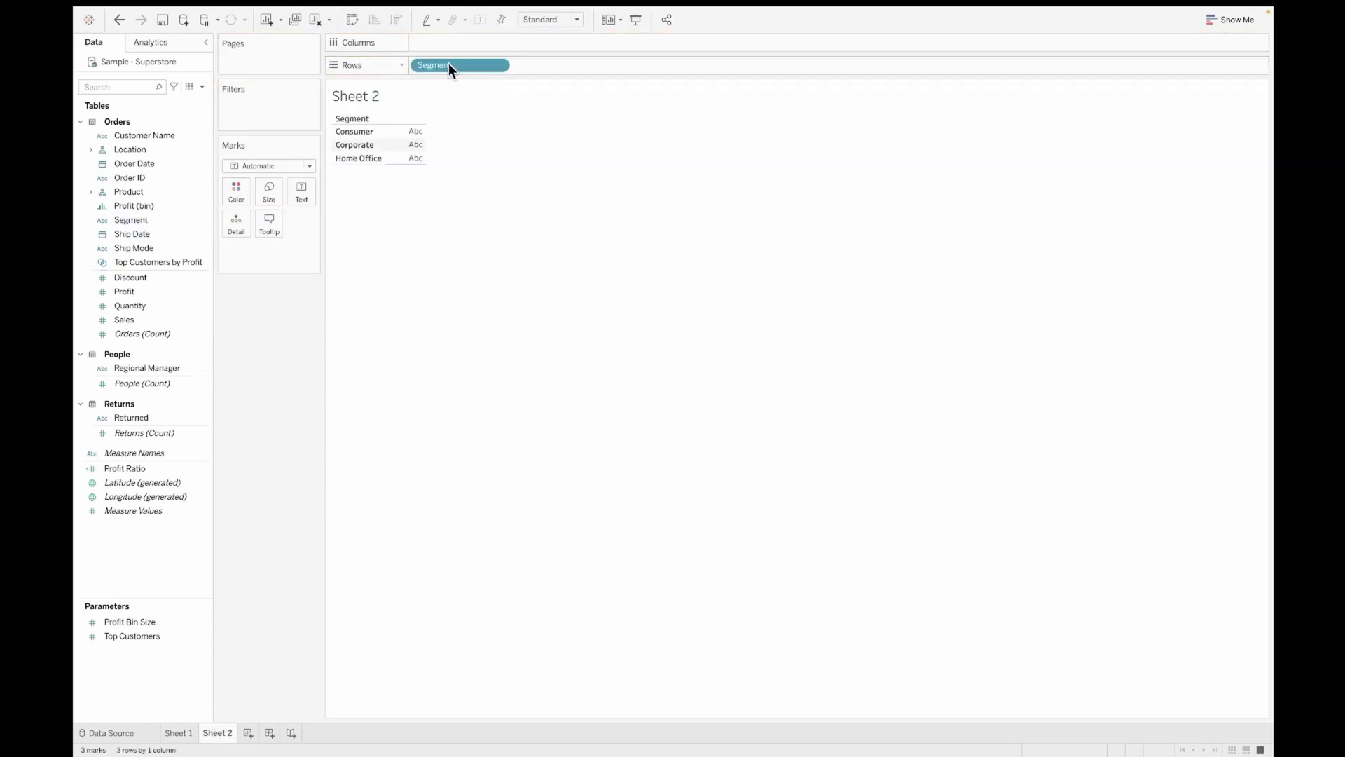
drag(133, 248, 591, 74)
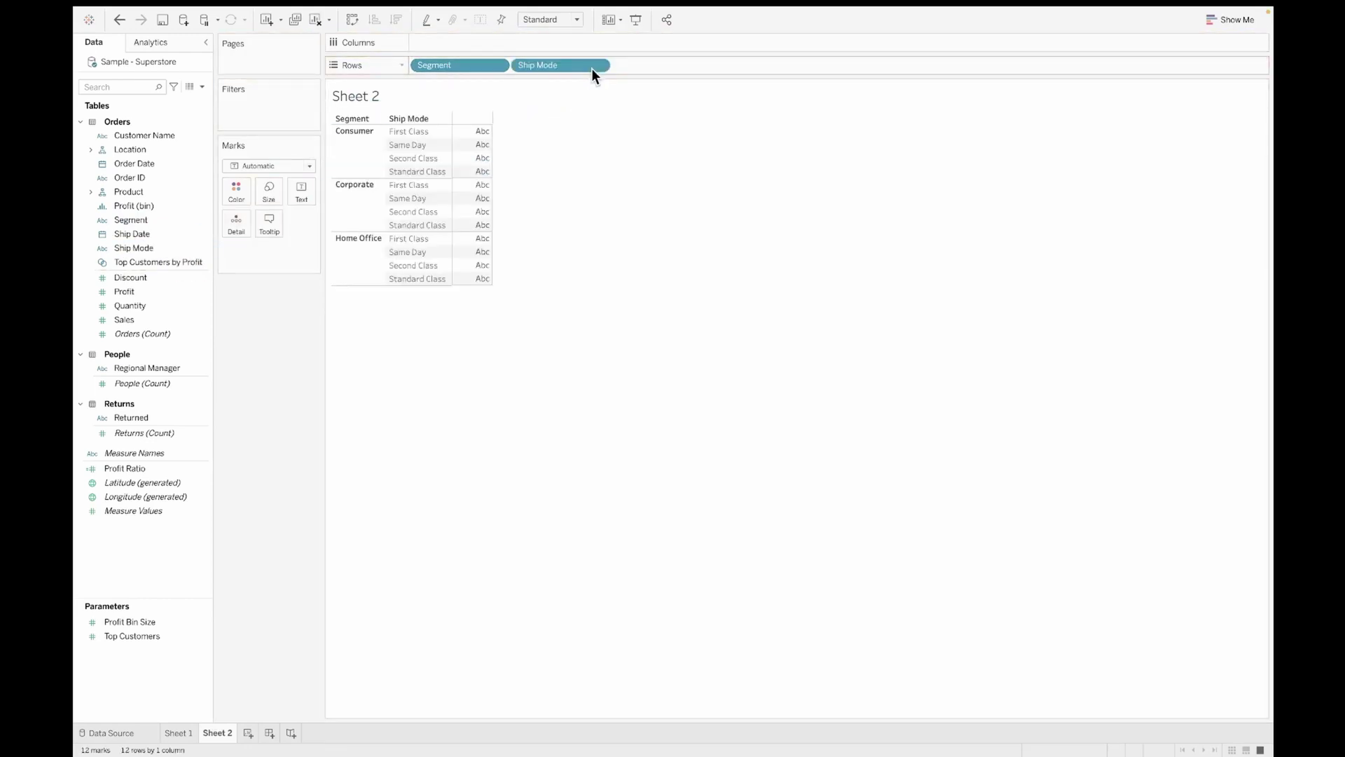
Create a calculated field named 'Min 0' with the formula min(0).
click(201, 86)
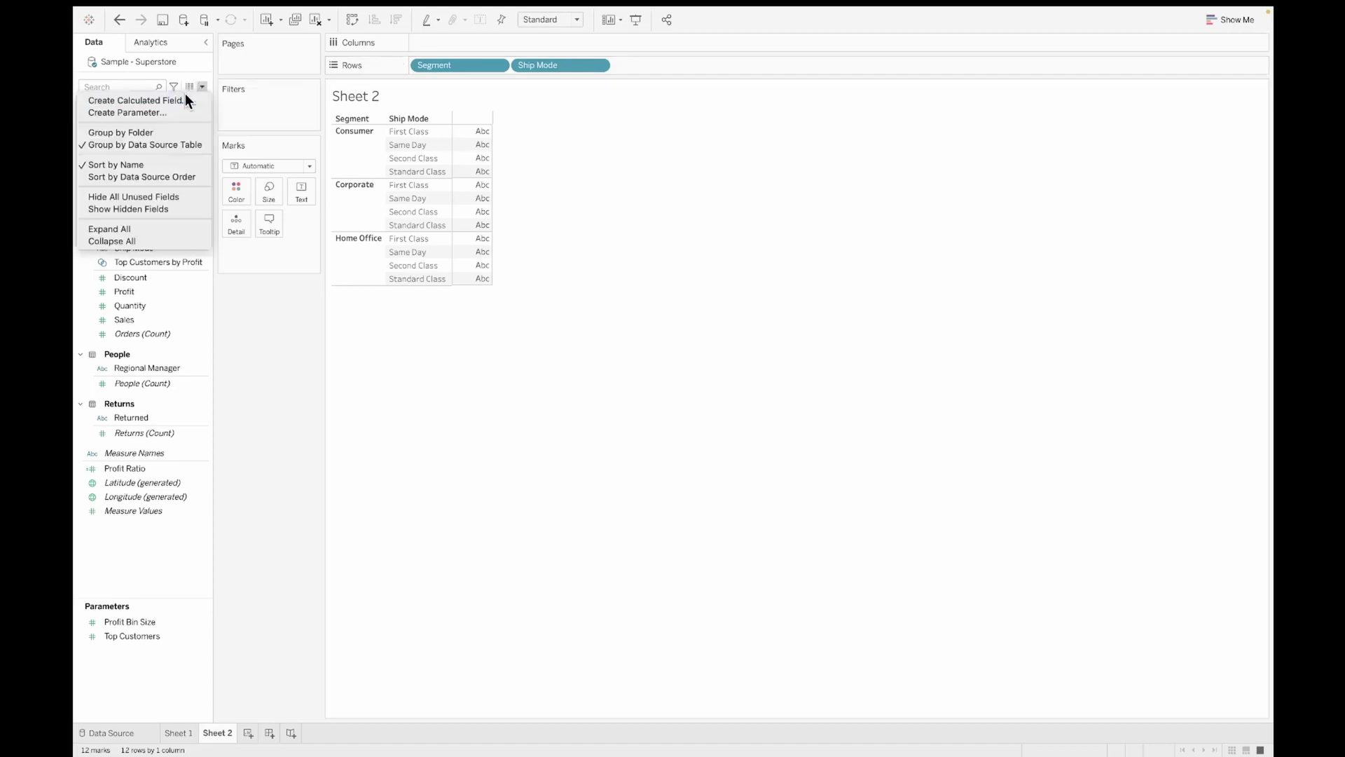
click(185, 95)
text(Min 0)
click(460, 419)
text(min(0))
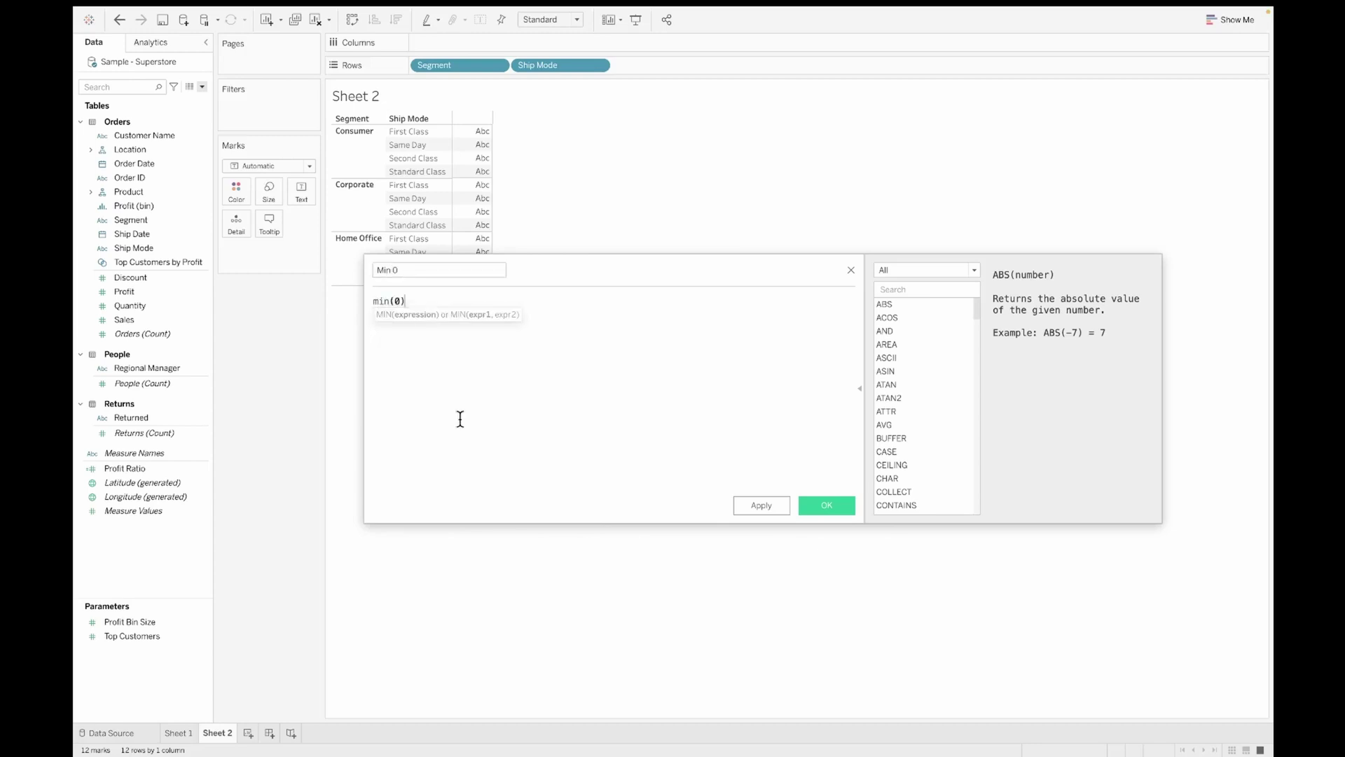
click(826, 503)
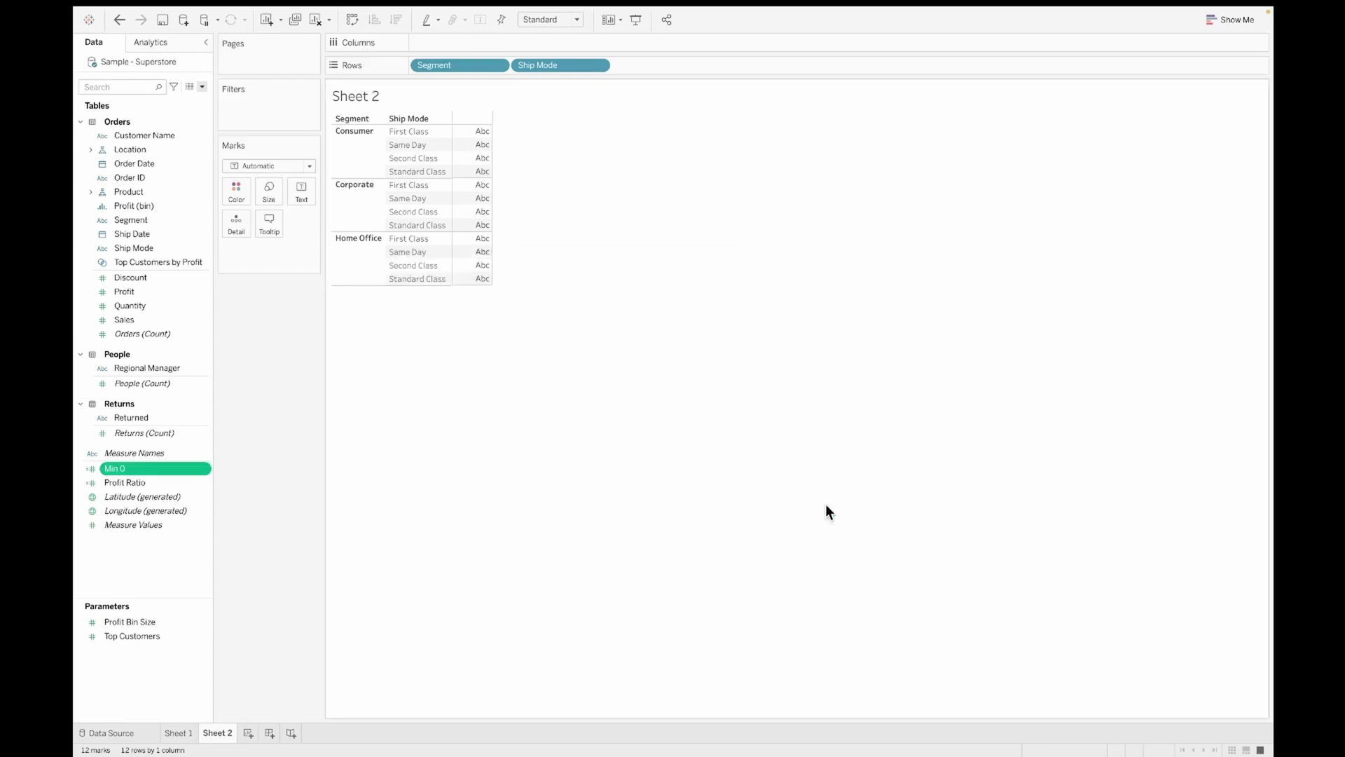
Add Min 0 to Columns and make the first Min 0 column Text marks showing Segment.
drag(150, 468, 846, 43)
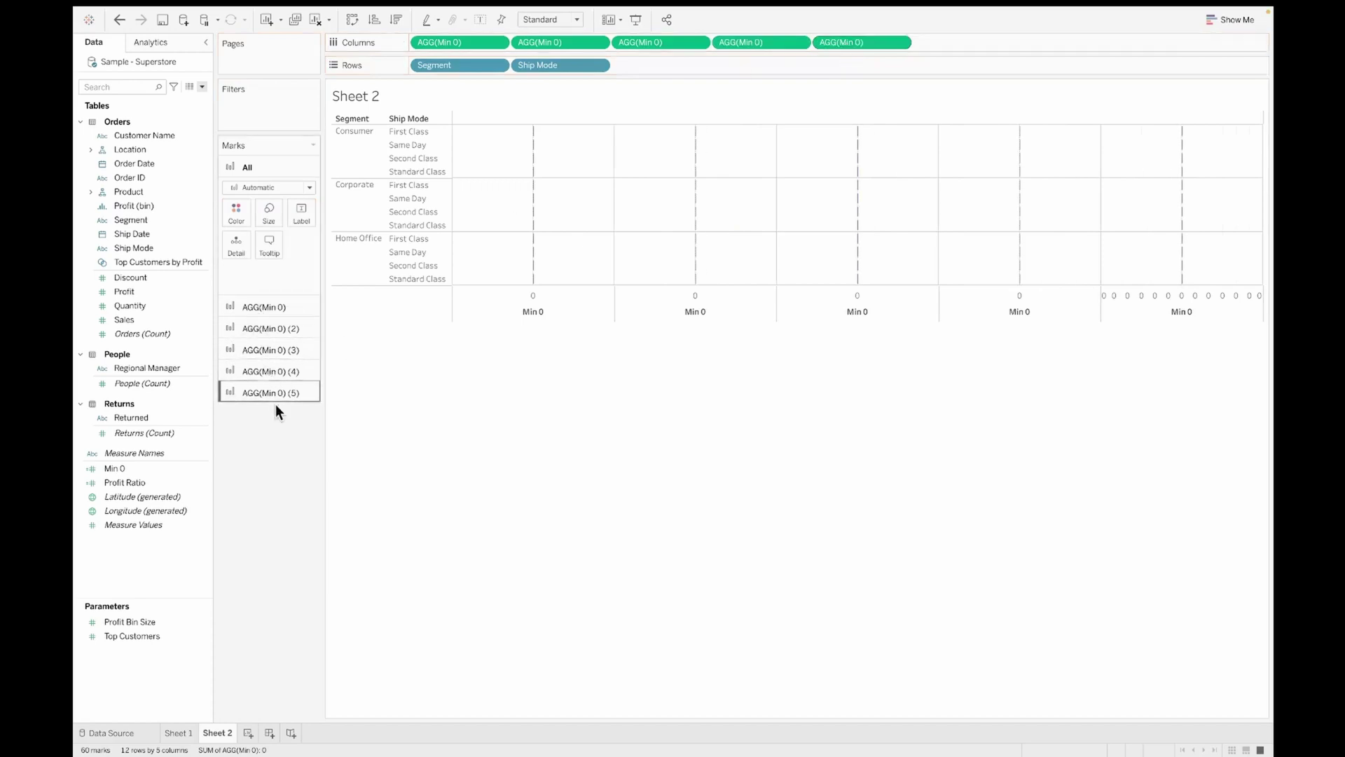
click(276, 304)
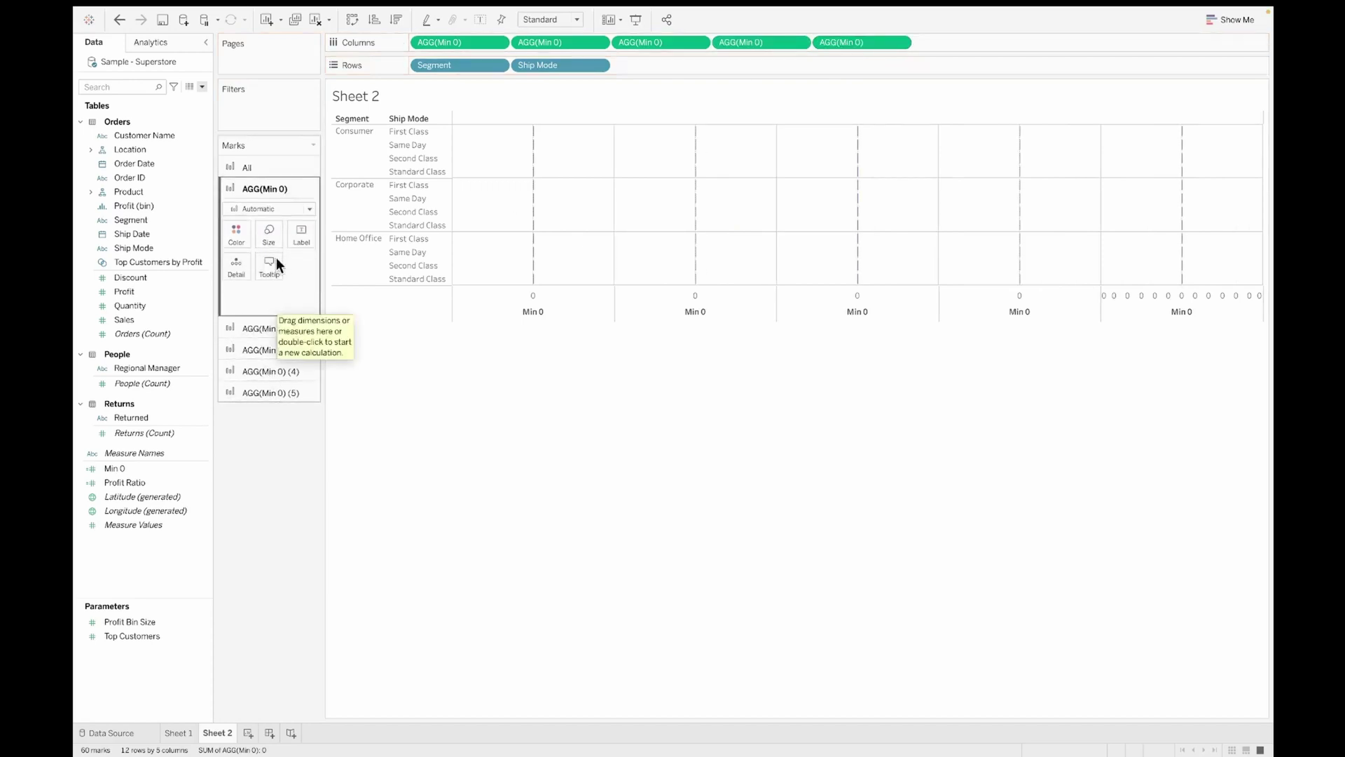
click(273, 209)
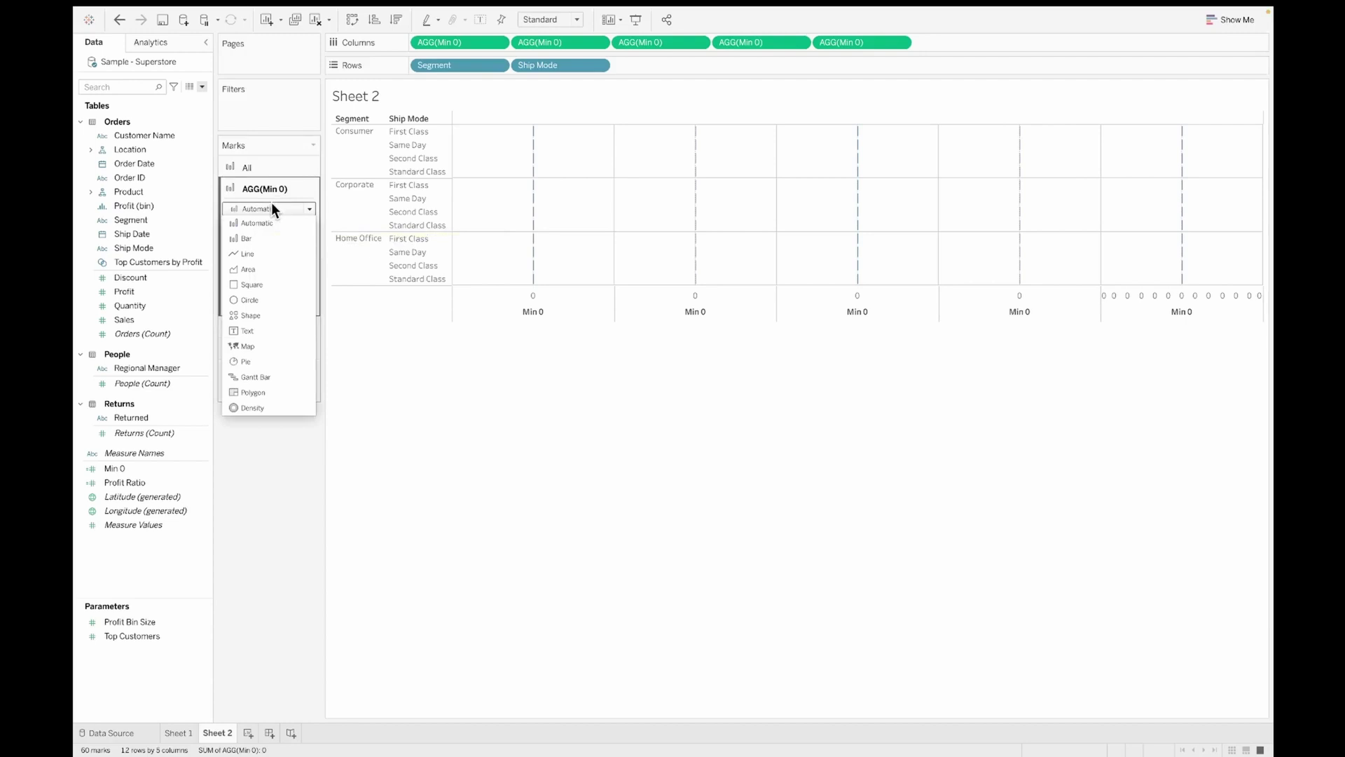
click(257, 330)
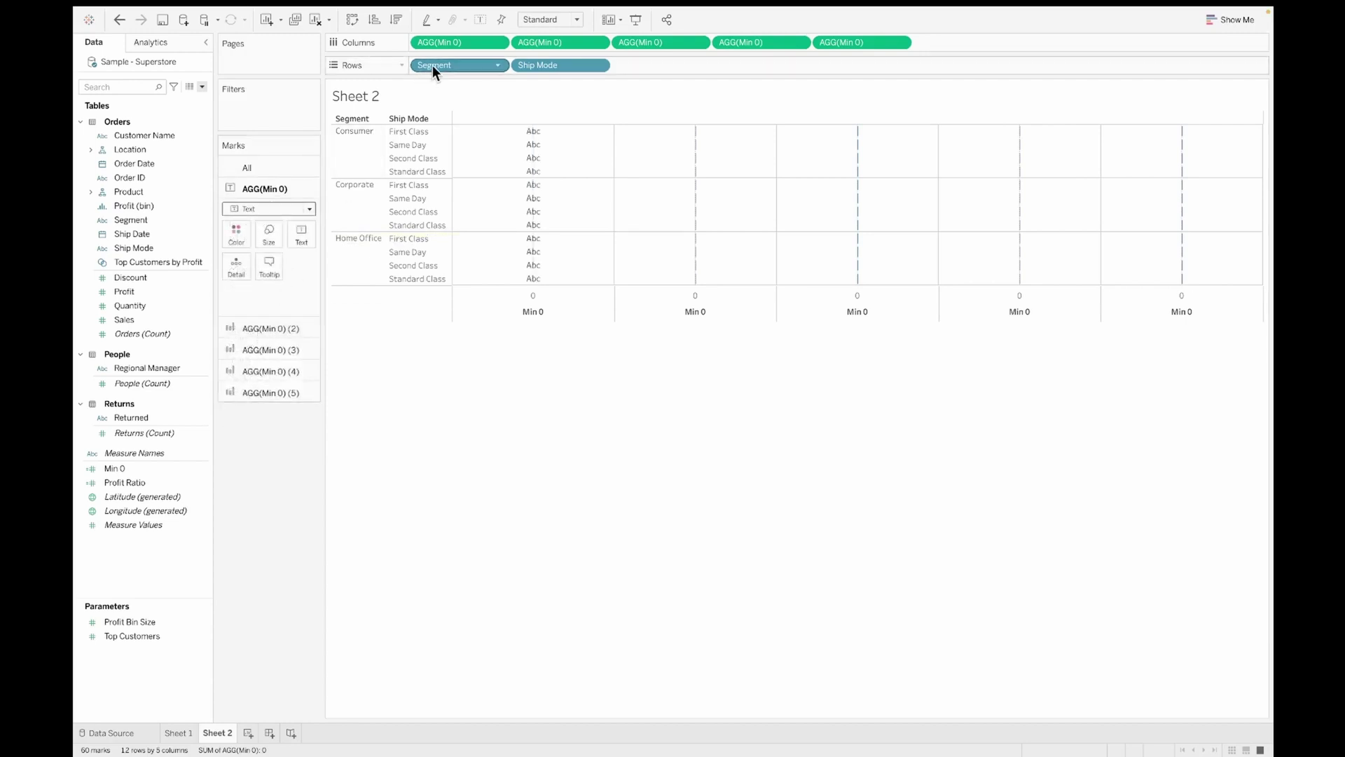
drag(420, 77, 293, 240)
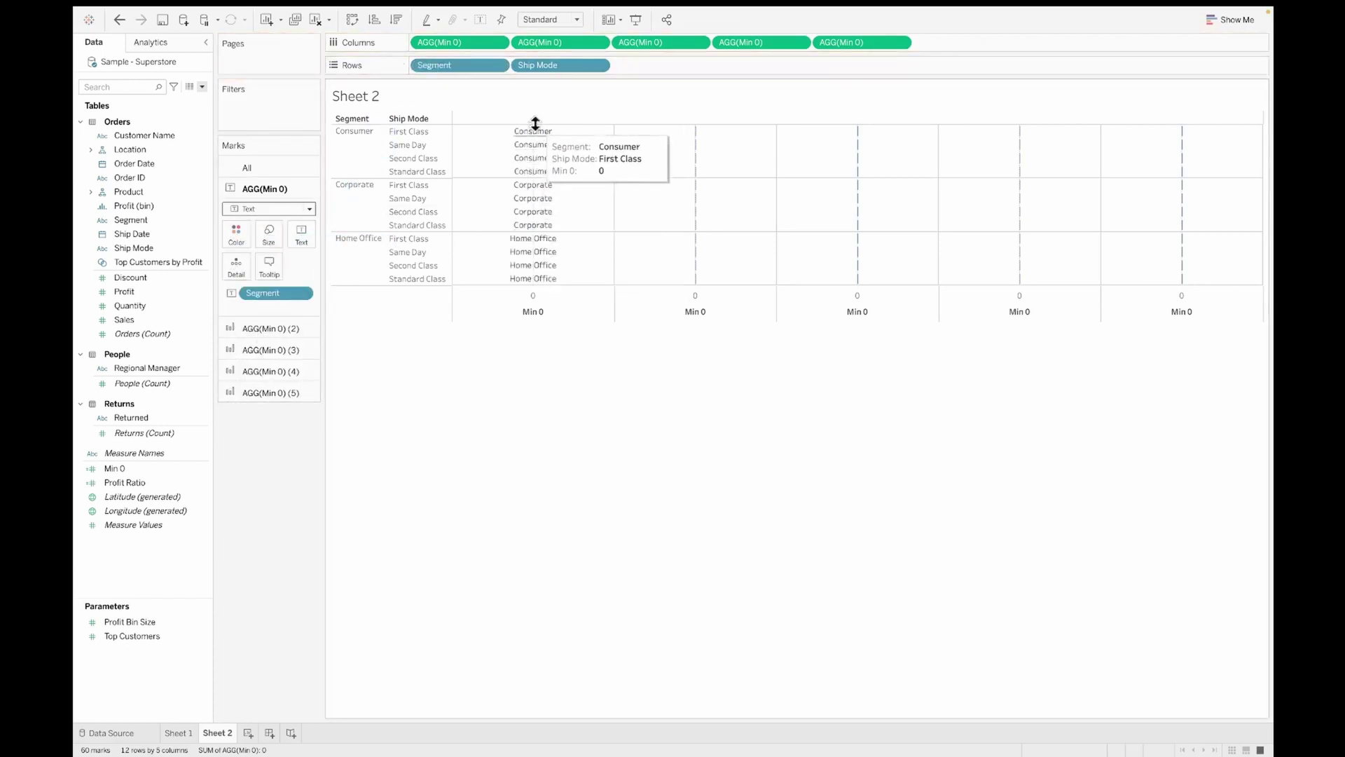
Make the second Min 0 column Text marks showing Ship Mode names.
click(254, 328)
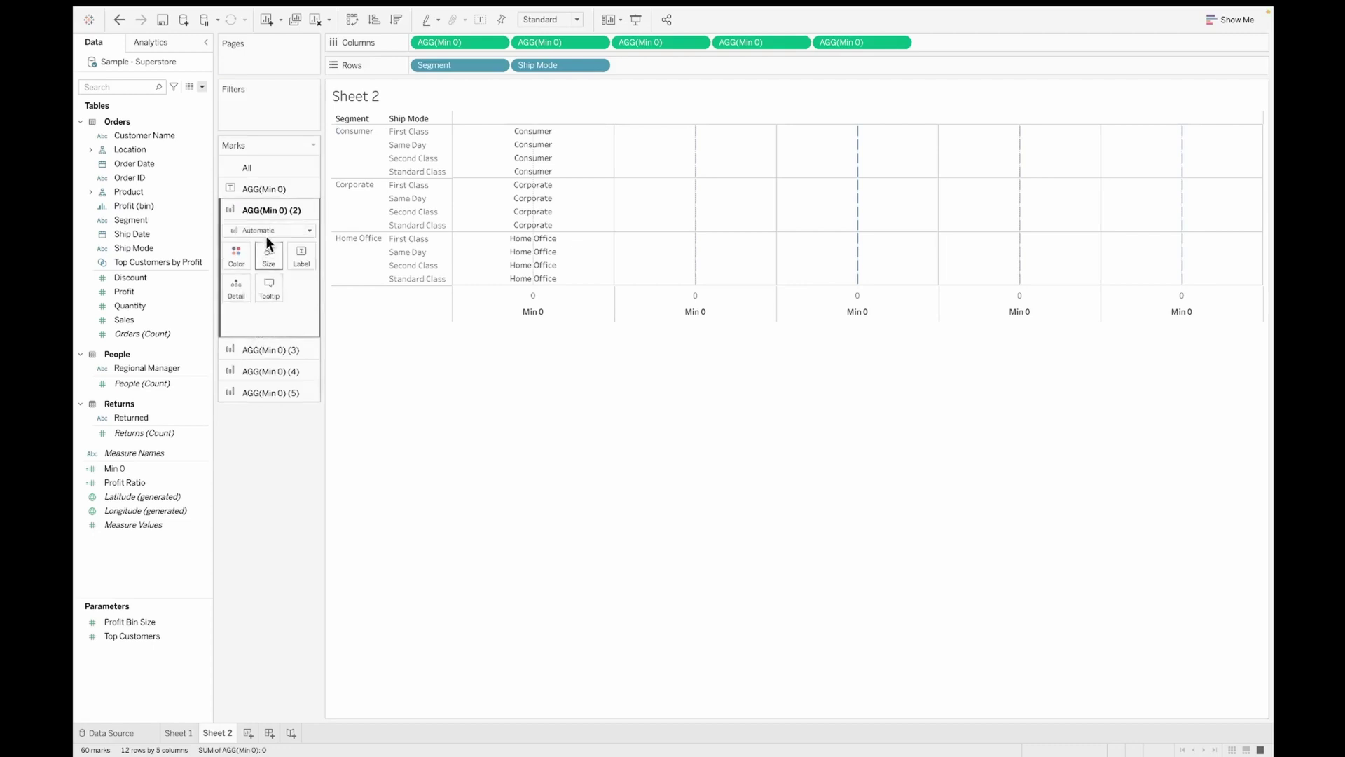
click(267, 230)
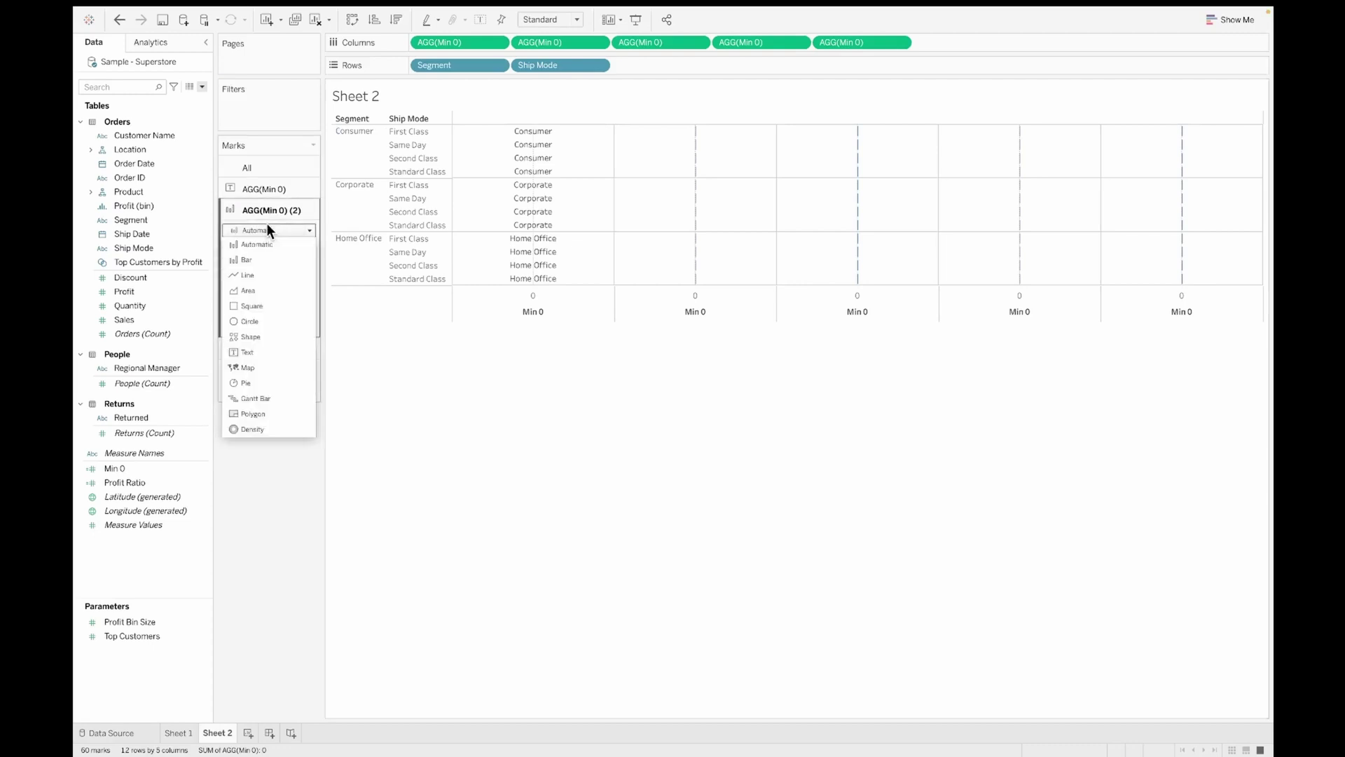
click(246, 353)
drag(545, 63, 306, 257)
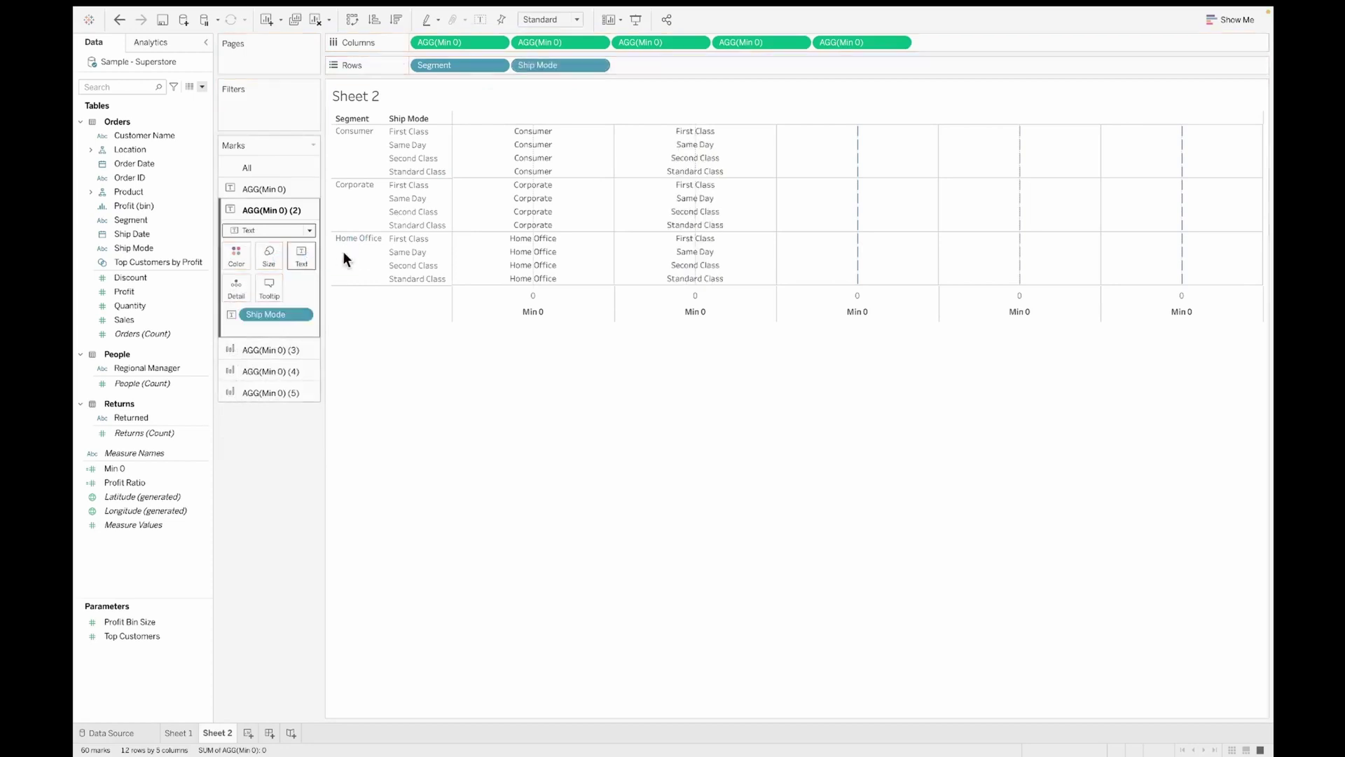
Make the third Min 0 column Gantt bars sized by Sales.
mouse_move(693, 148)
click(270, 350)
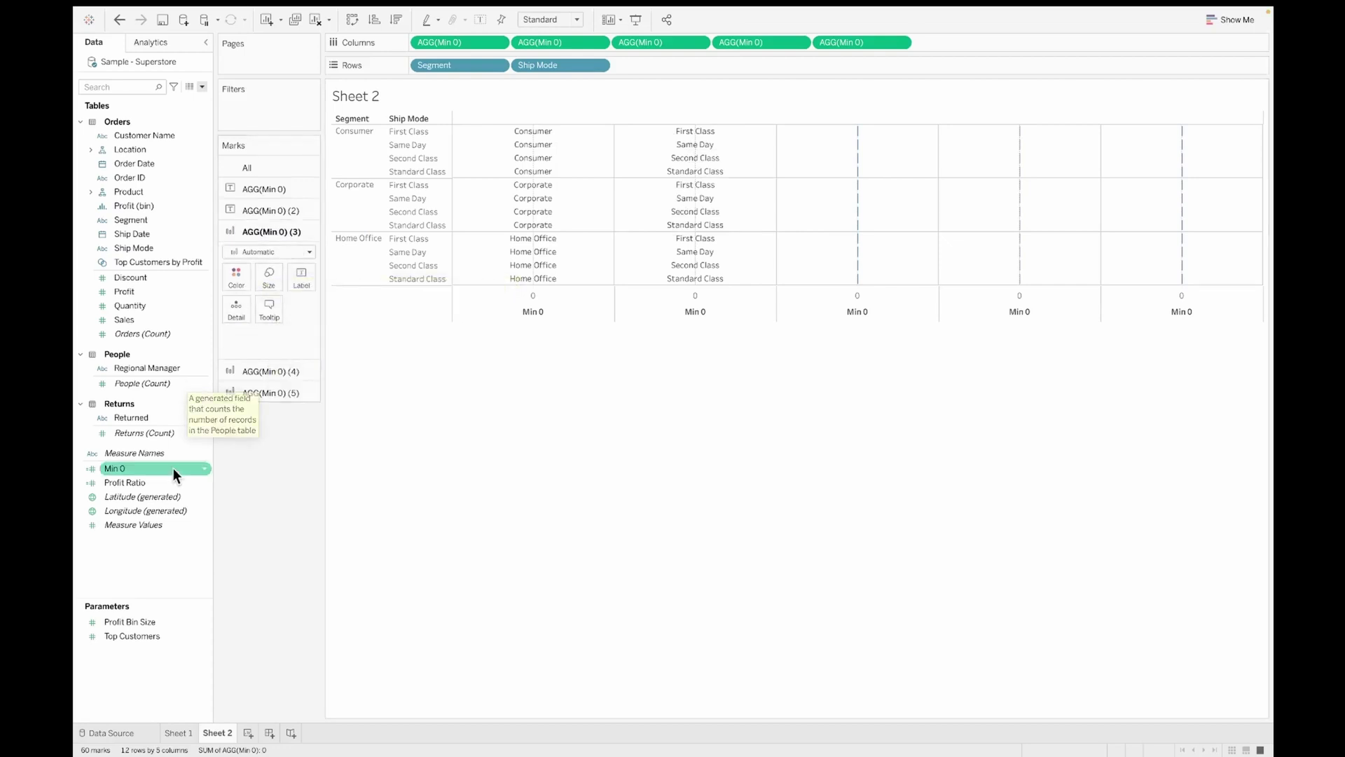
mouse_move(128, 316)
mouse_down()
mouse_move(284, 288)
mouse_move(105, 323)
mouse_up()
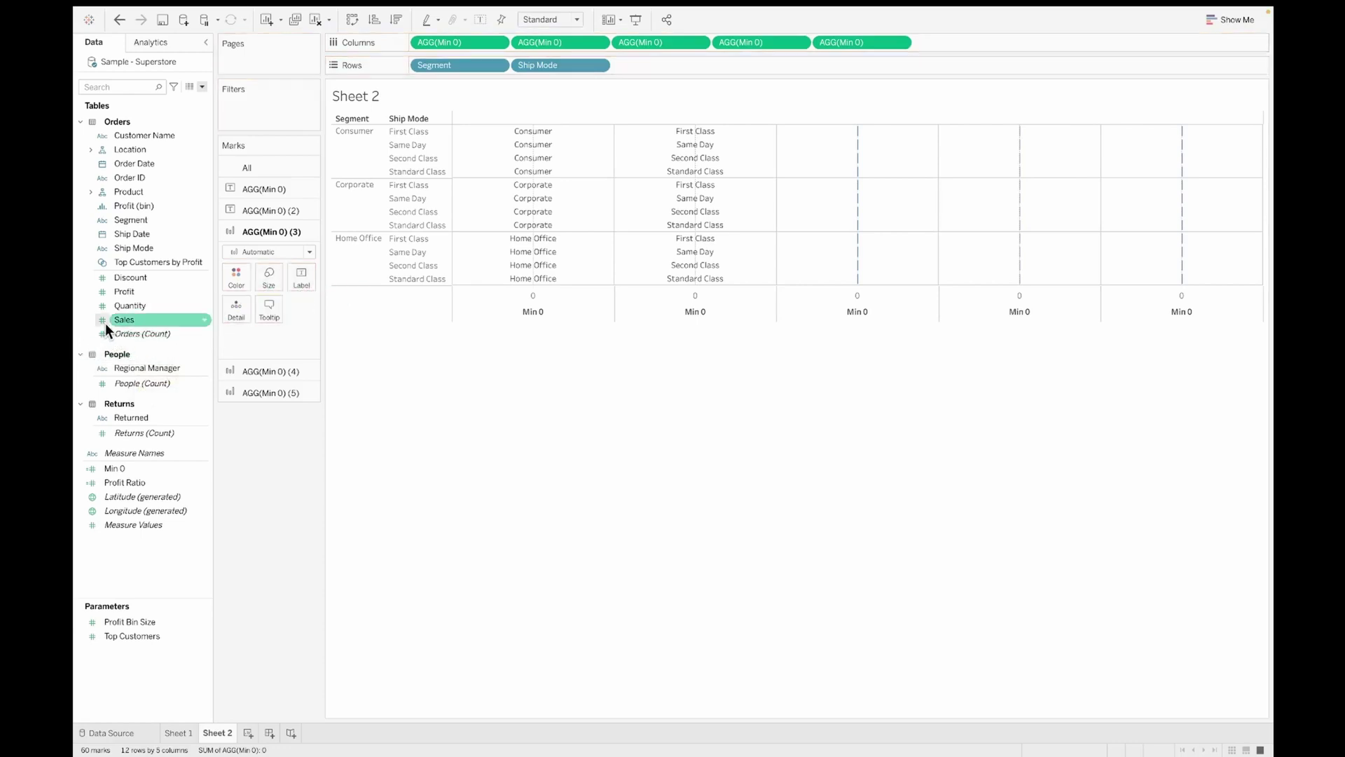
click(277, 251)
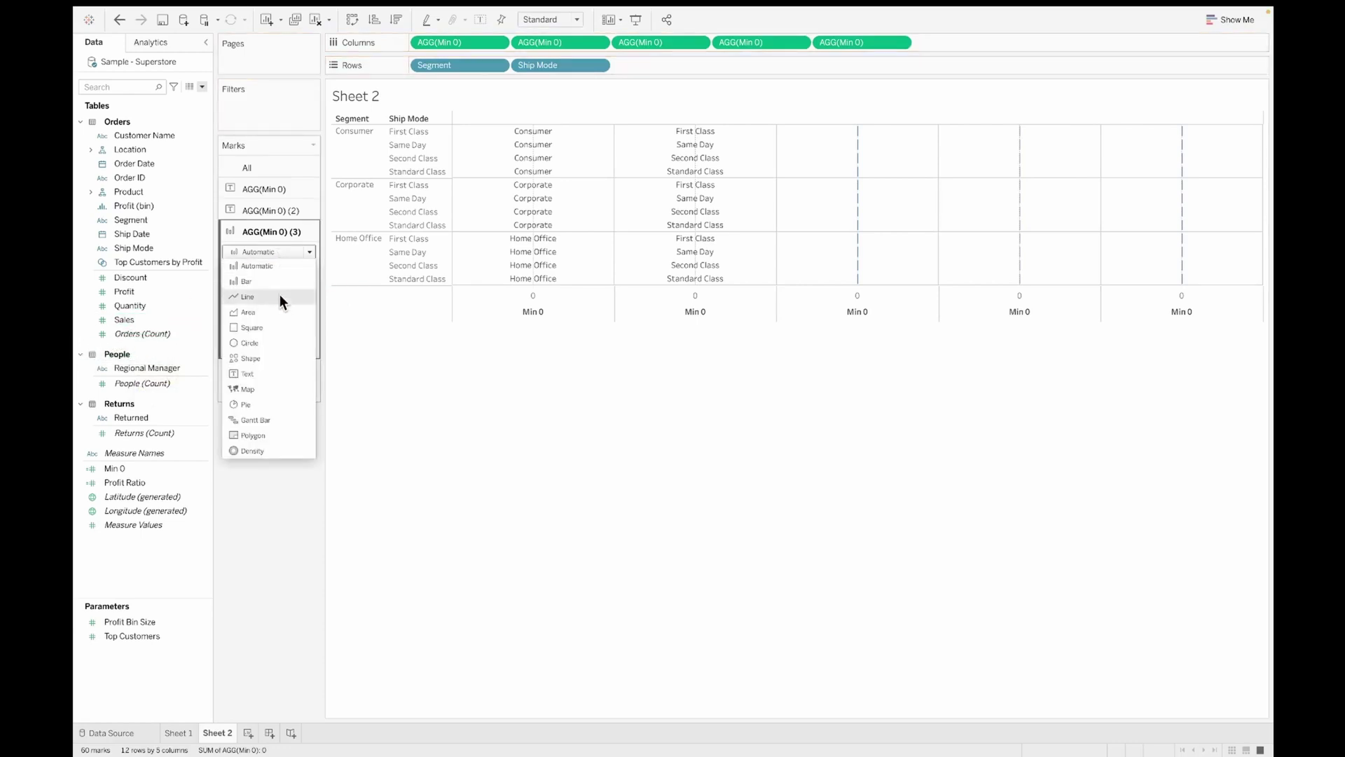
click(251, 419)
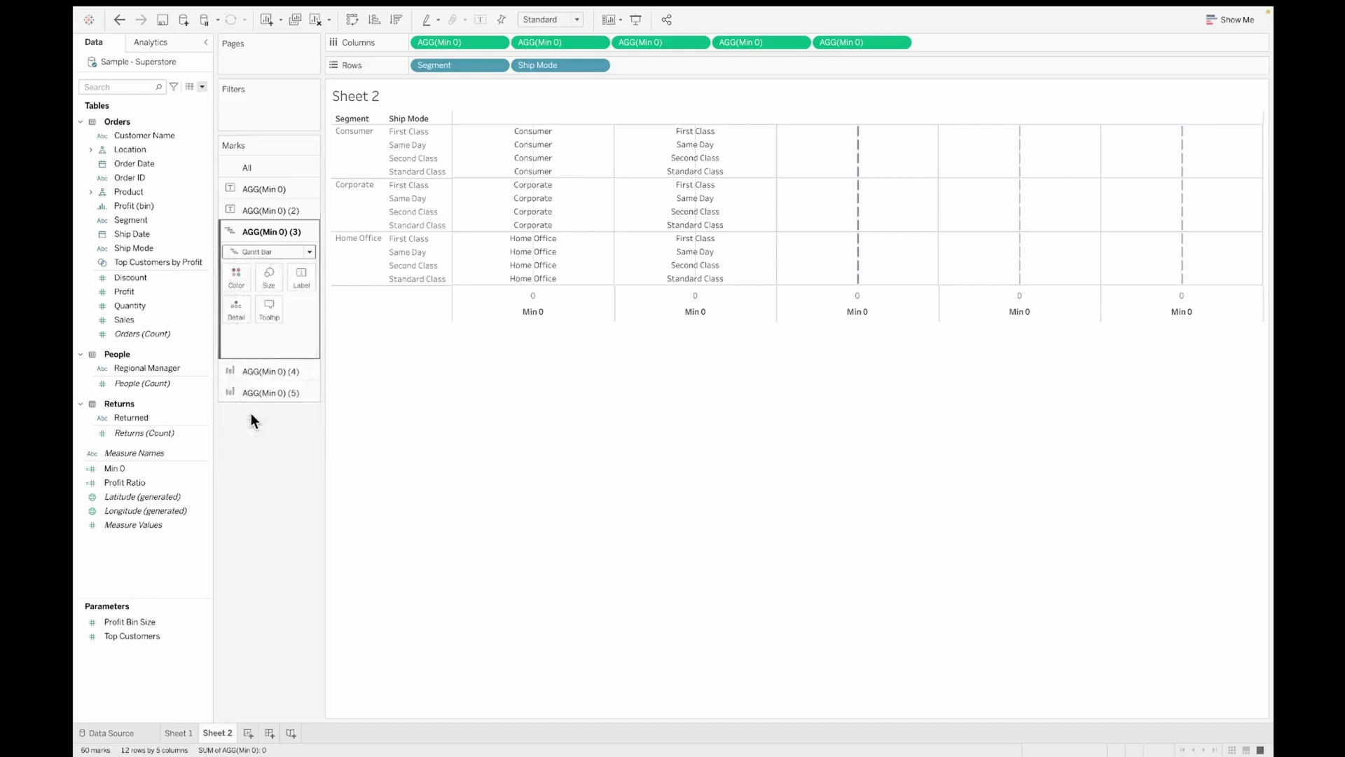
drag(146, 324, 266, 280)
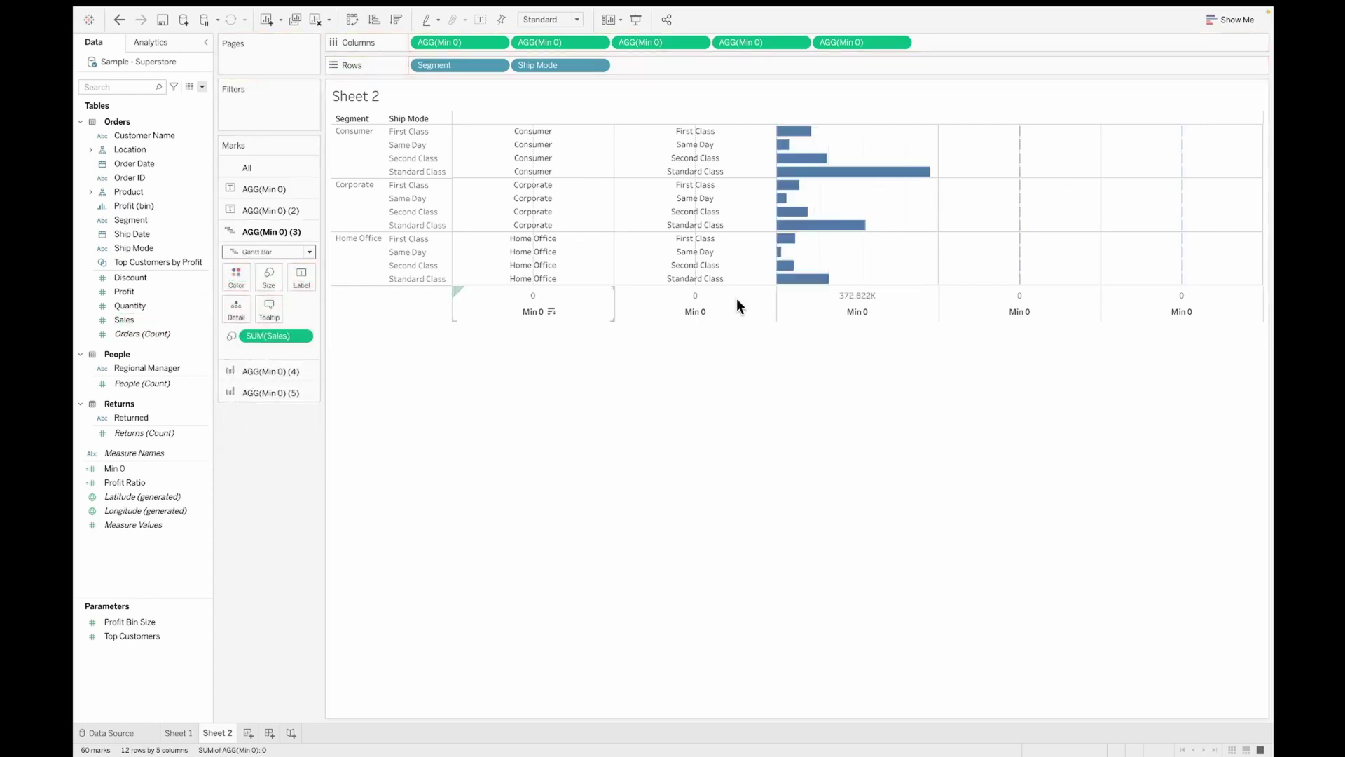
Make the fourth Min 0 column Gantt bars sized by Profit.
mouse_move(821, 280)
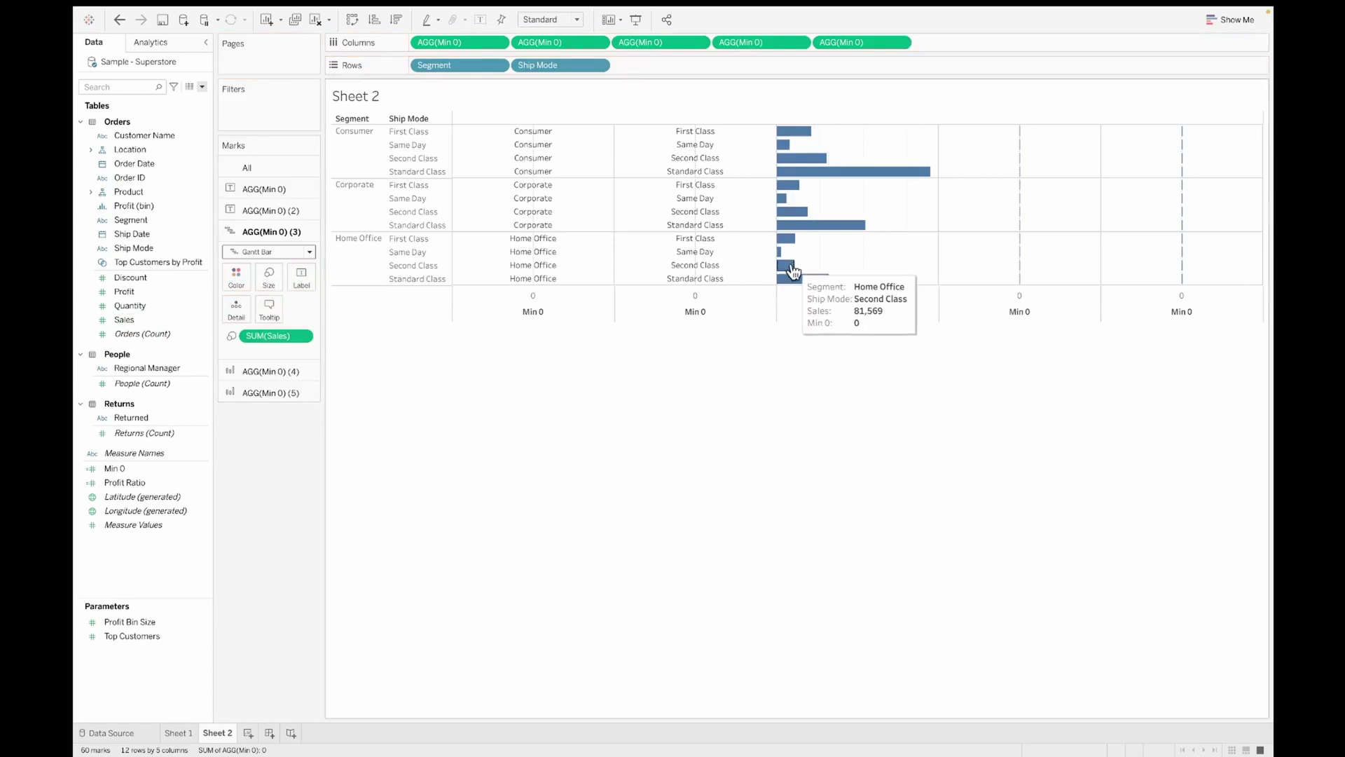
click(283, 370)
drag(116, 287, 258, 288)
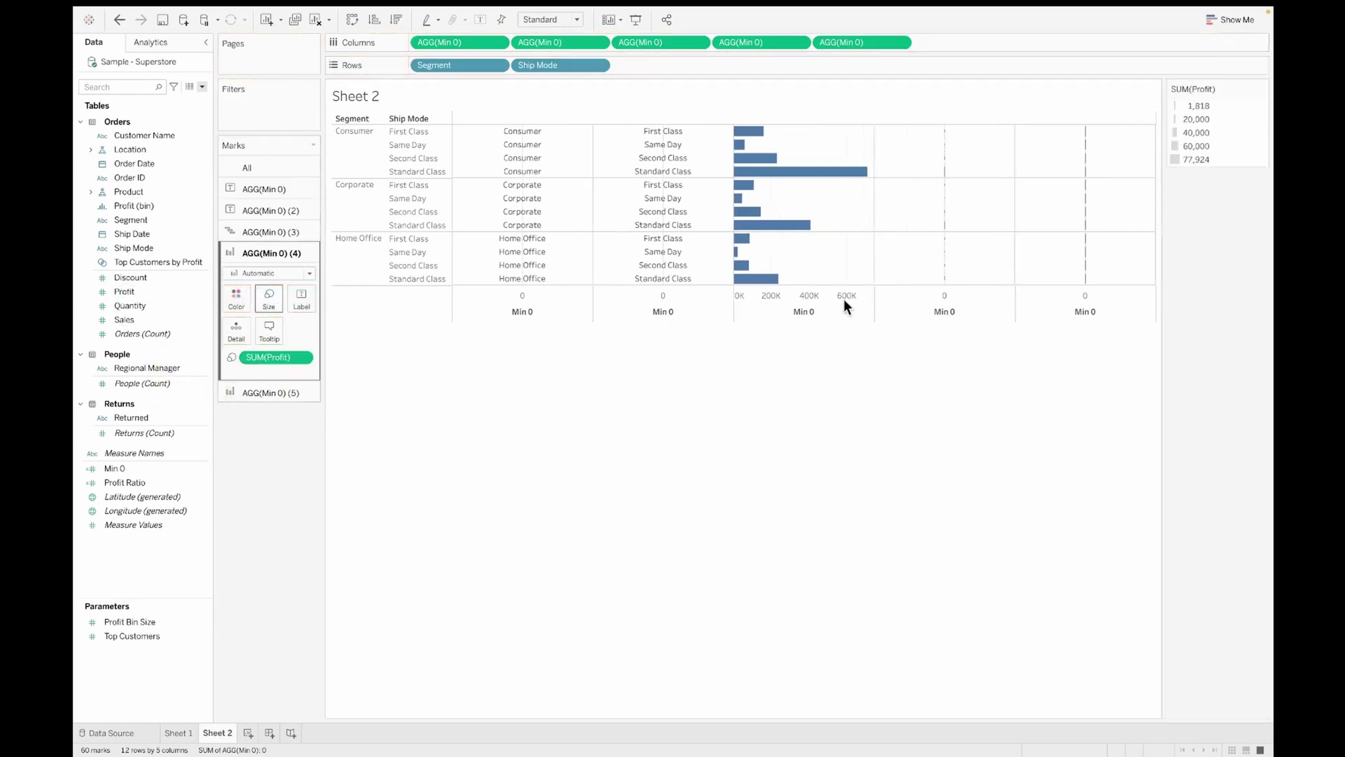
click(263, 272)
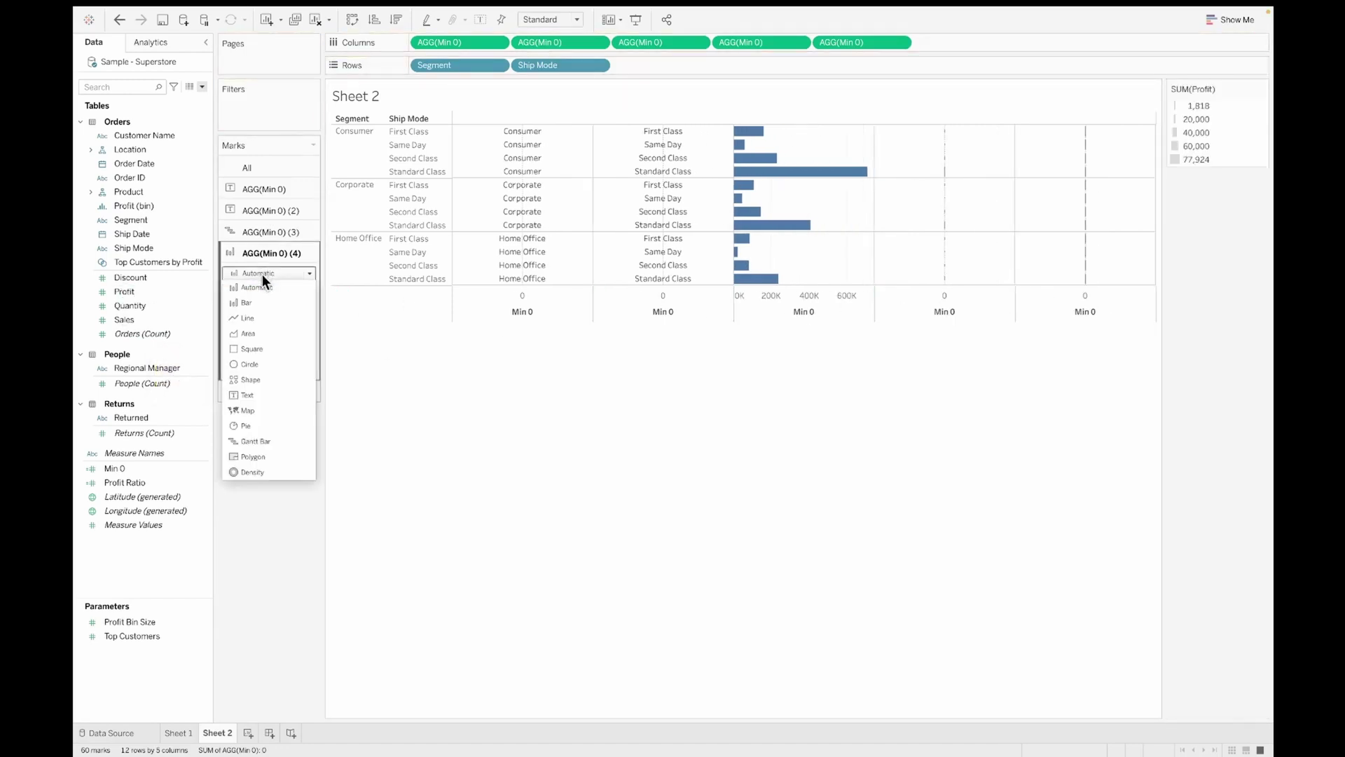
click(255, 443)
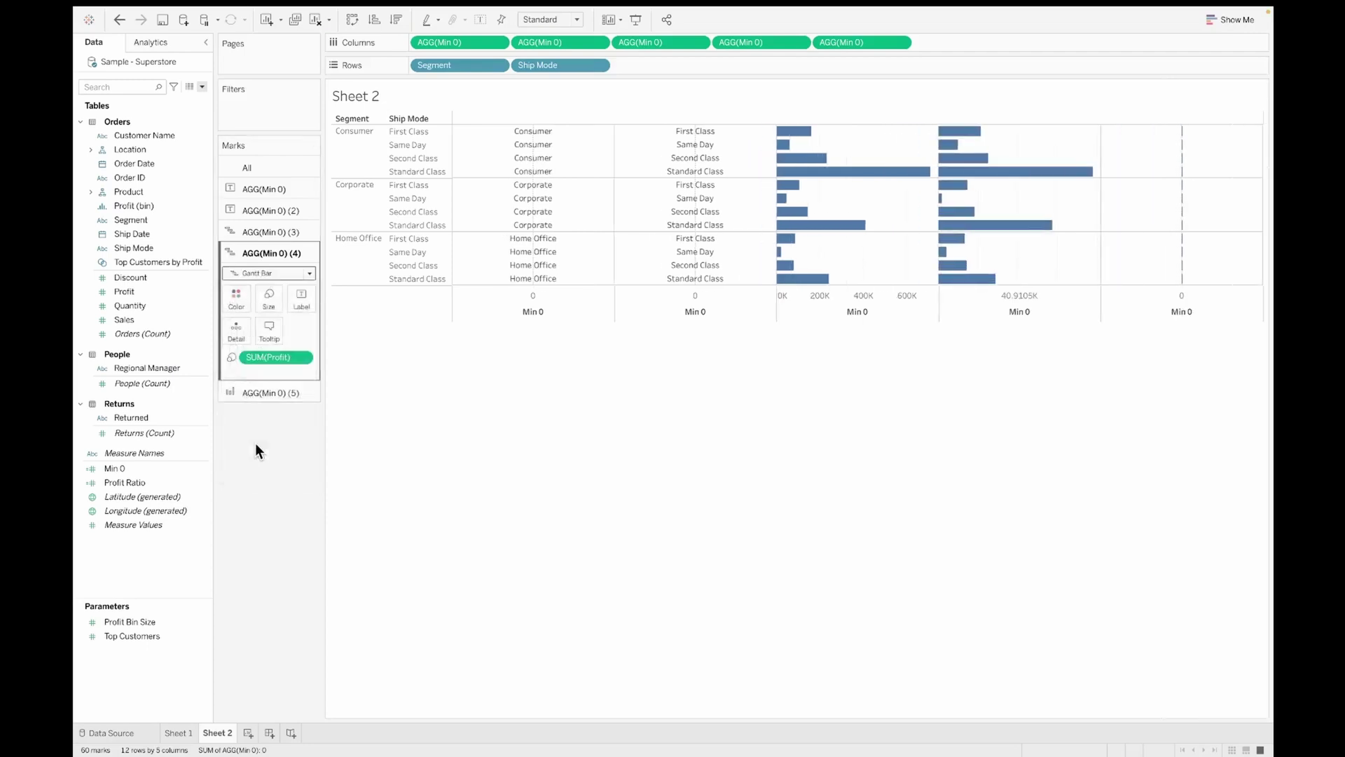
Make the fifth Min 0 column Gantt bars sized by Profit Ratio.
click(259, 393)
click(276, 294)
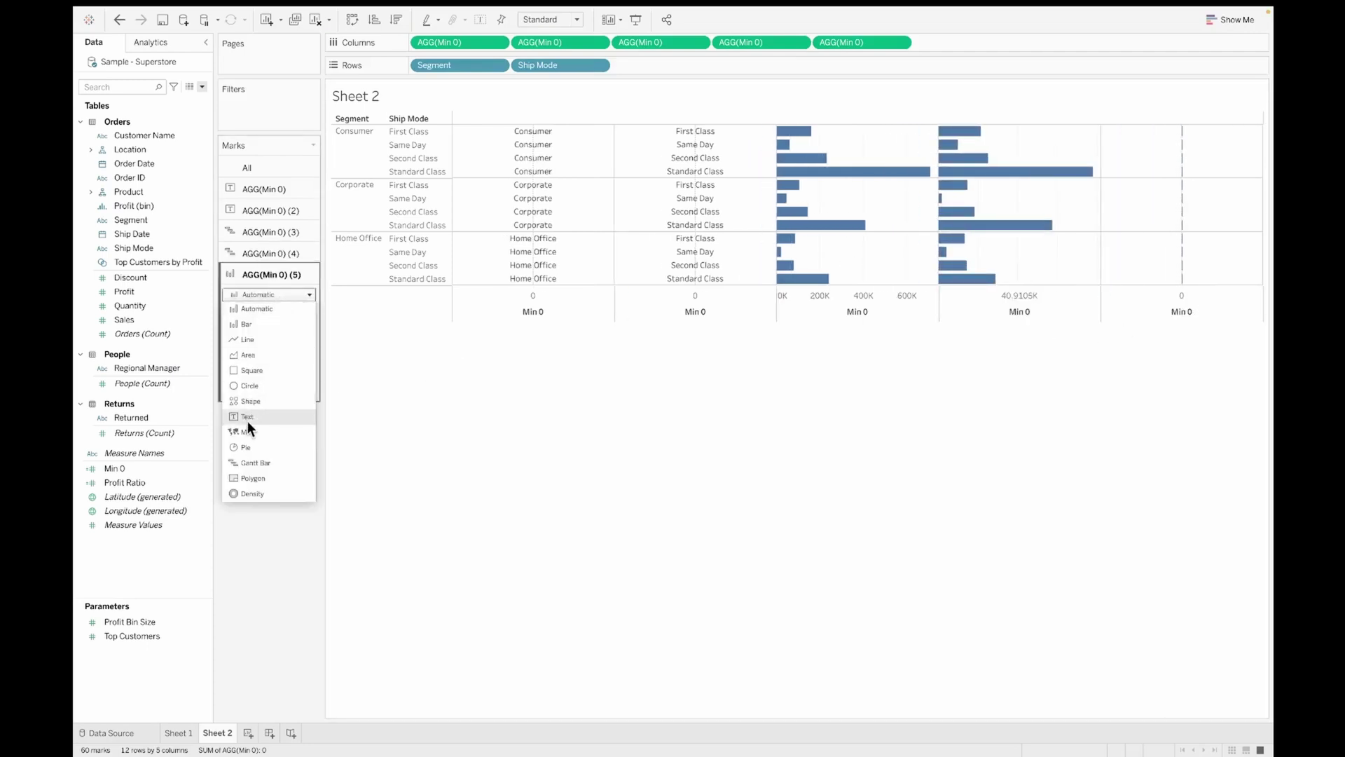
click(252, 463)
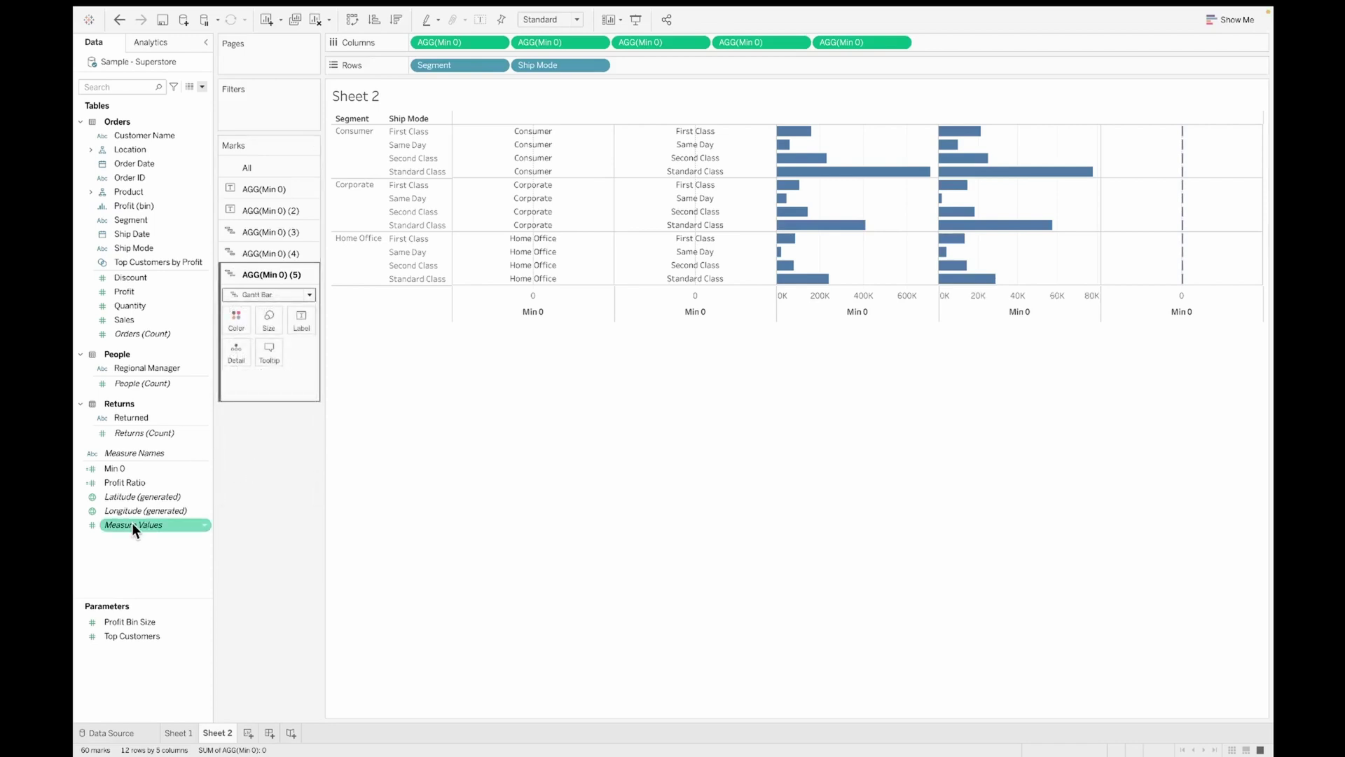
drag(125, 483, 267, 325)
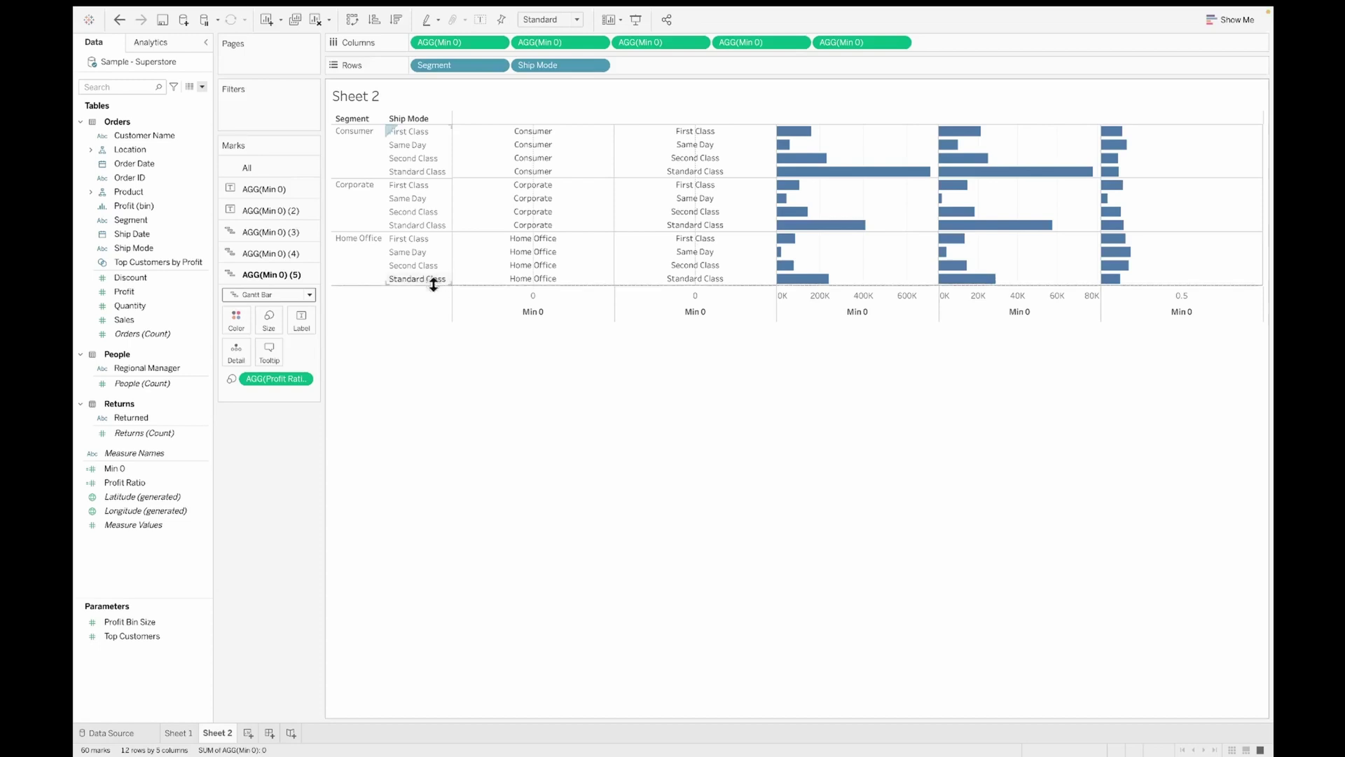
Make all twelve rows taller and bring up the view's formatting options.
drag(433, 283, 429, 350)
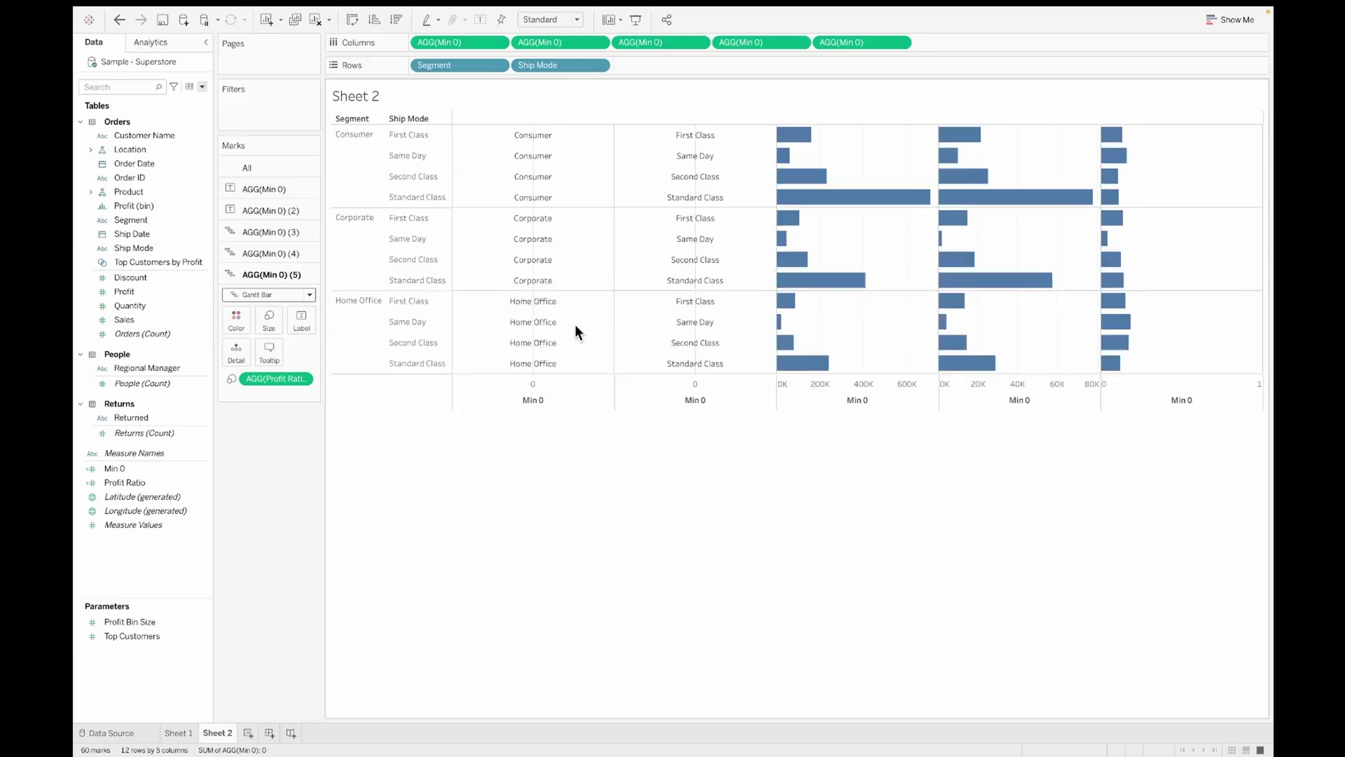
right_click(566, 312)
key(Escape)
Set the Column Divider pane border to None in Format Borders.
click(143, 65)
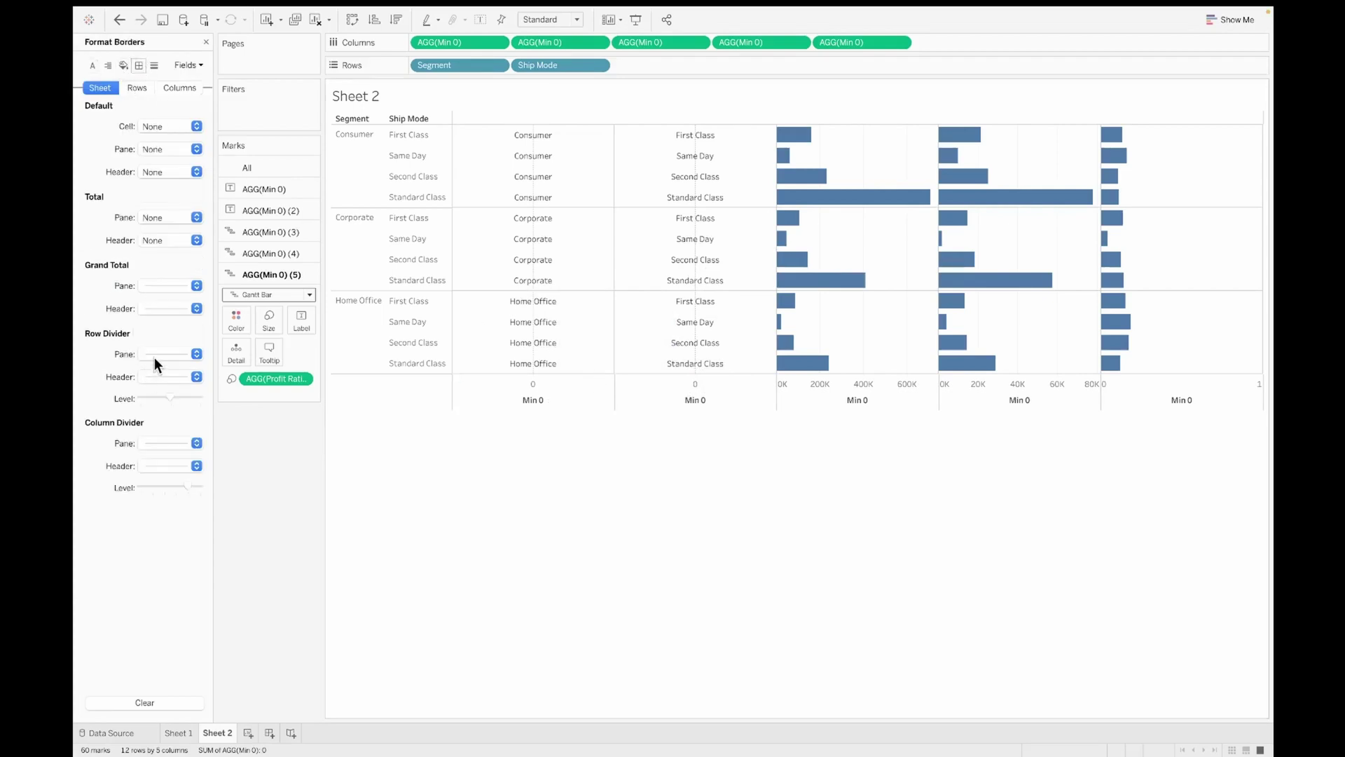
click(153, 443)
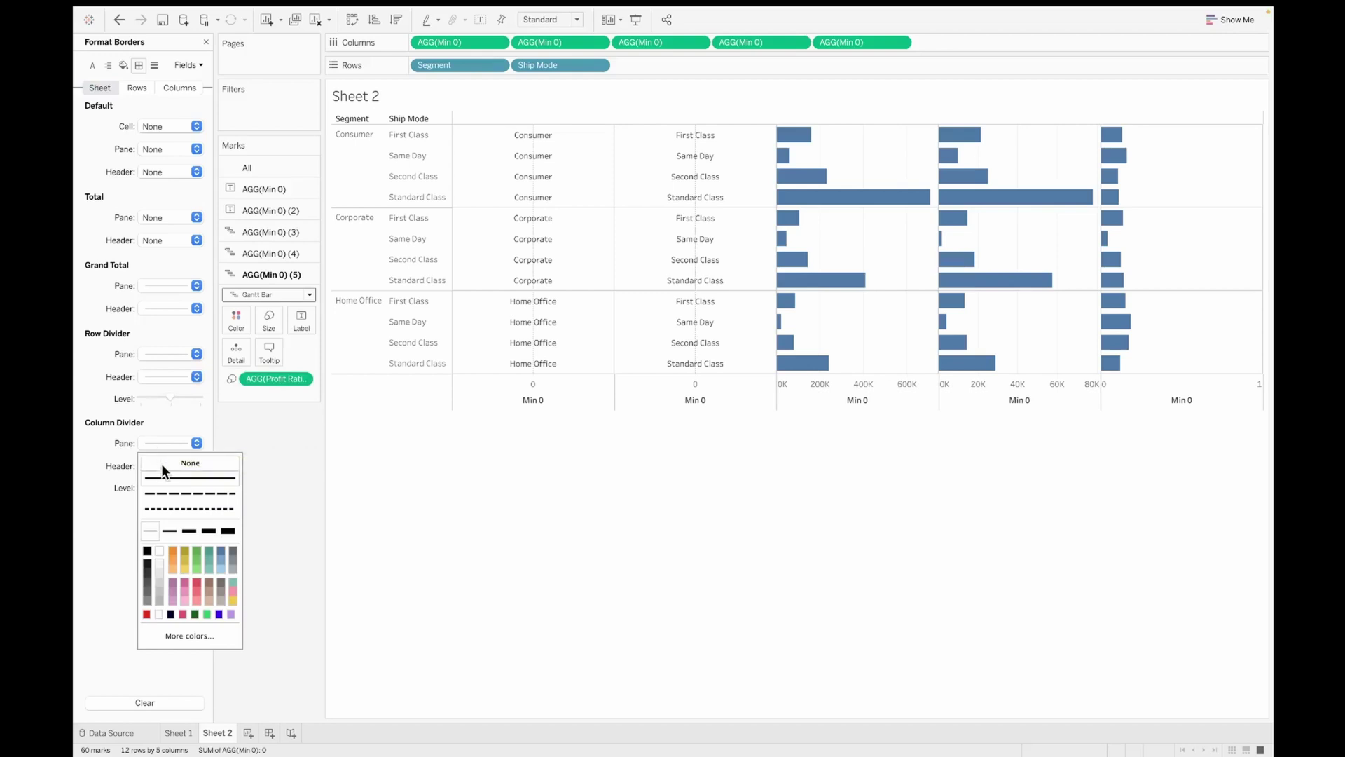
click(162, 464)
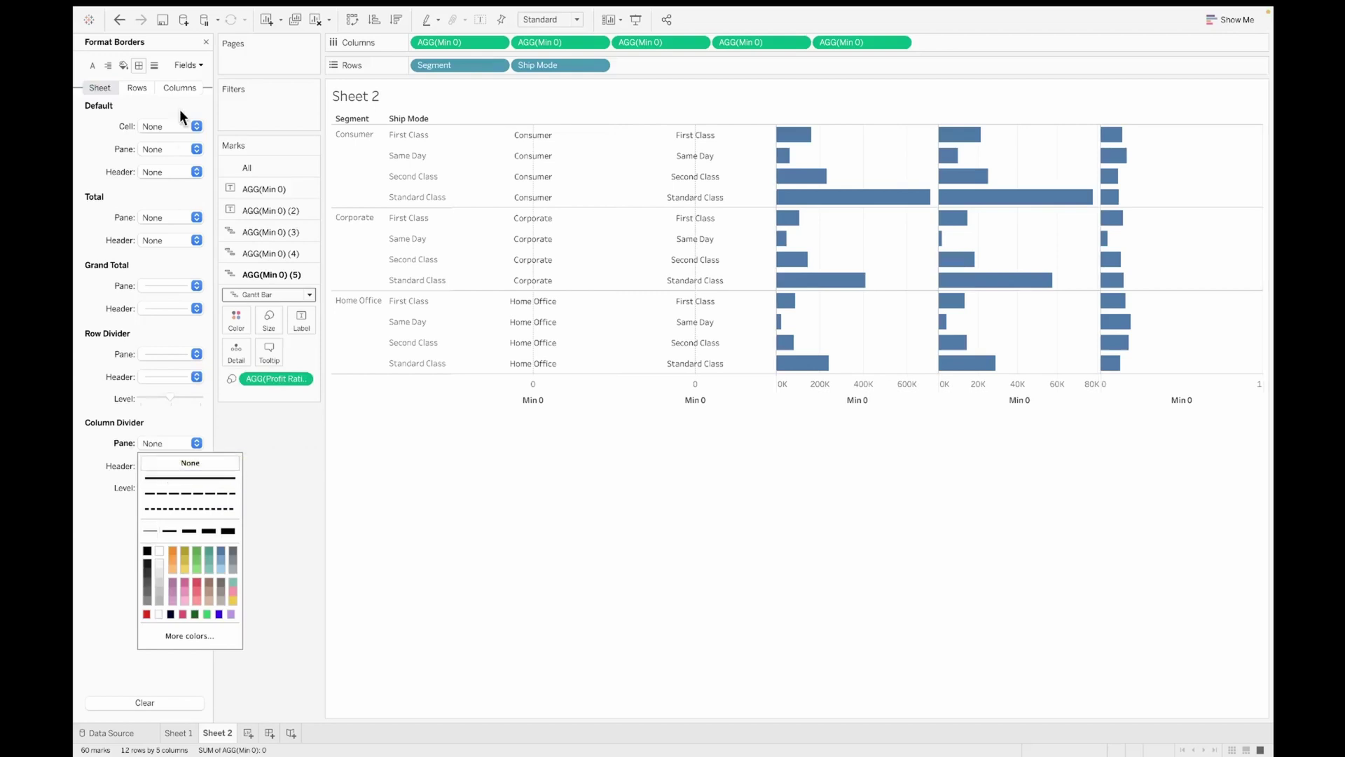
Set column Grid Lines and Zero Lines to None in Format Lines.
click(151, 64)
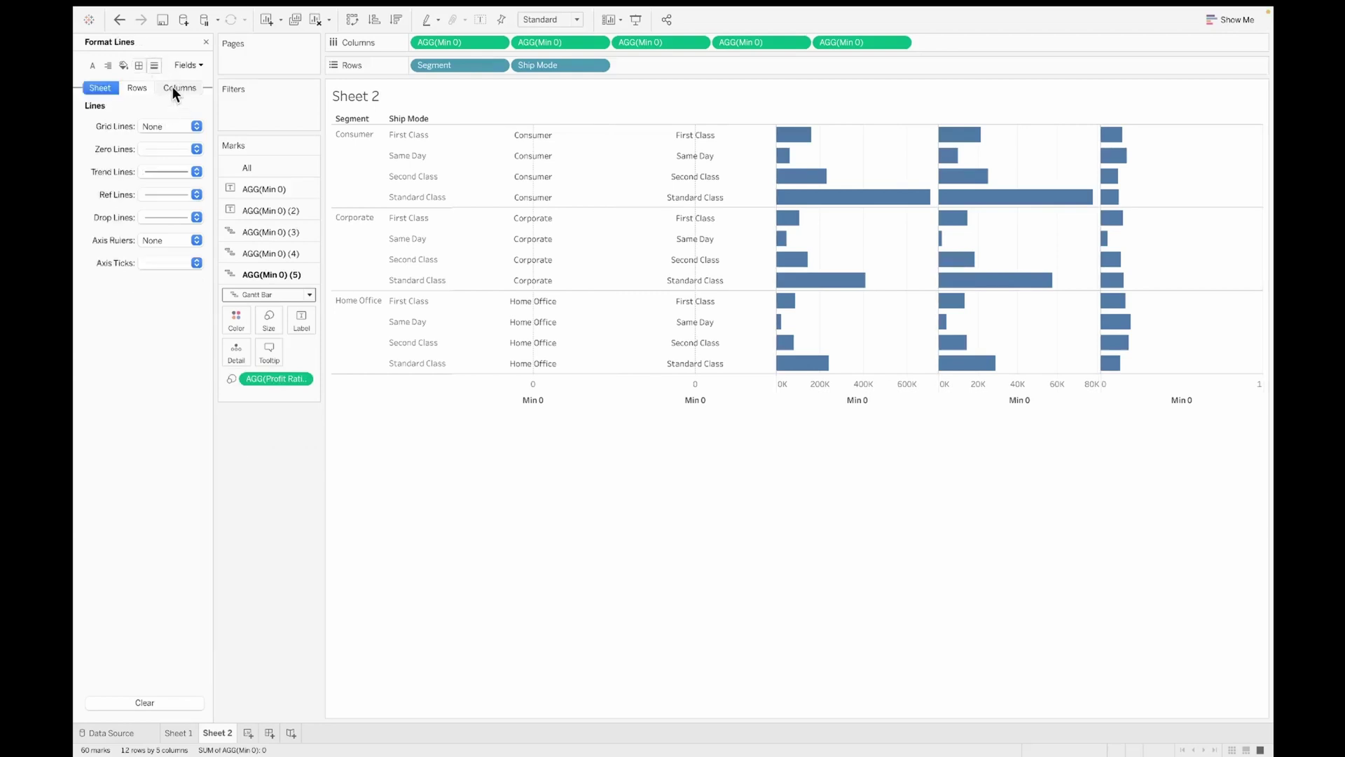
click(172, 86)
click(171, 129)
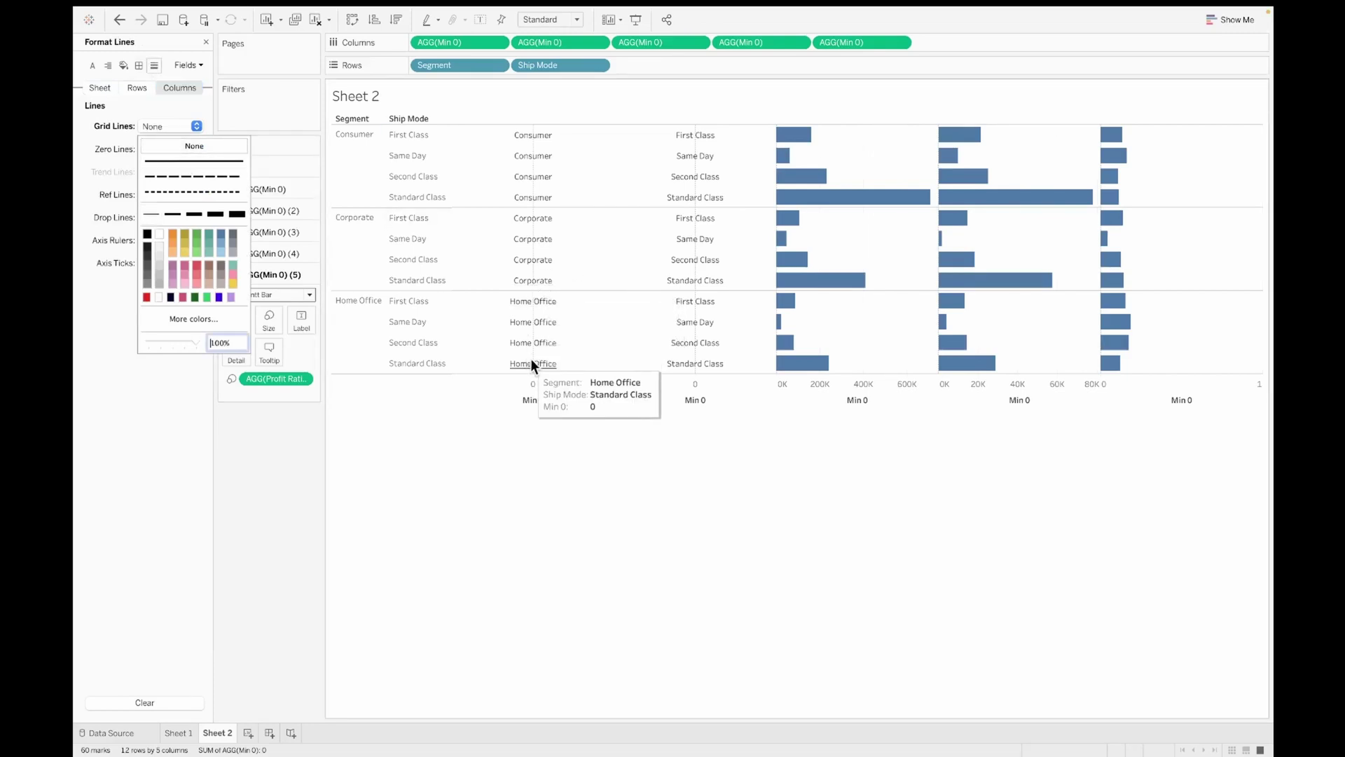
click(519, 431)
click(165, 148)
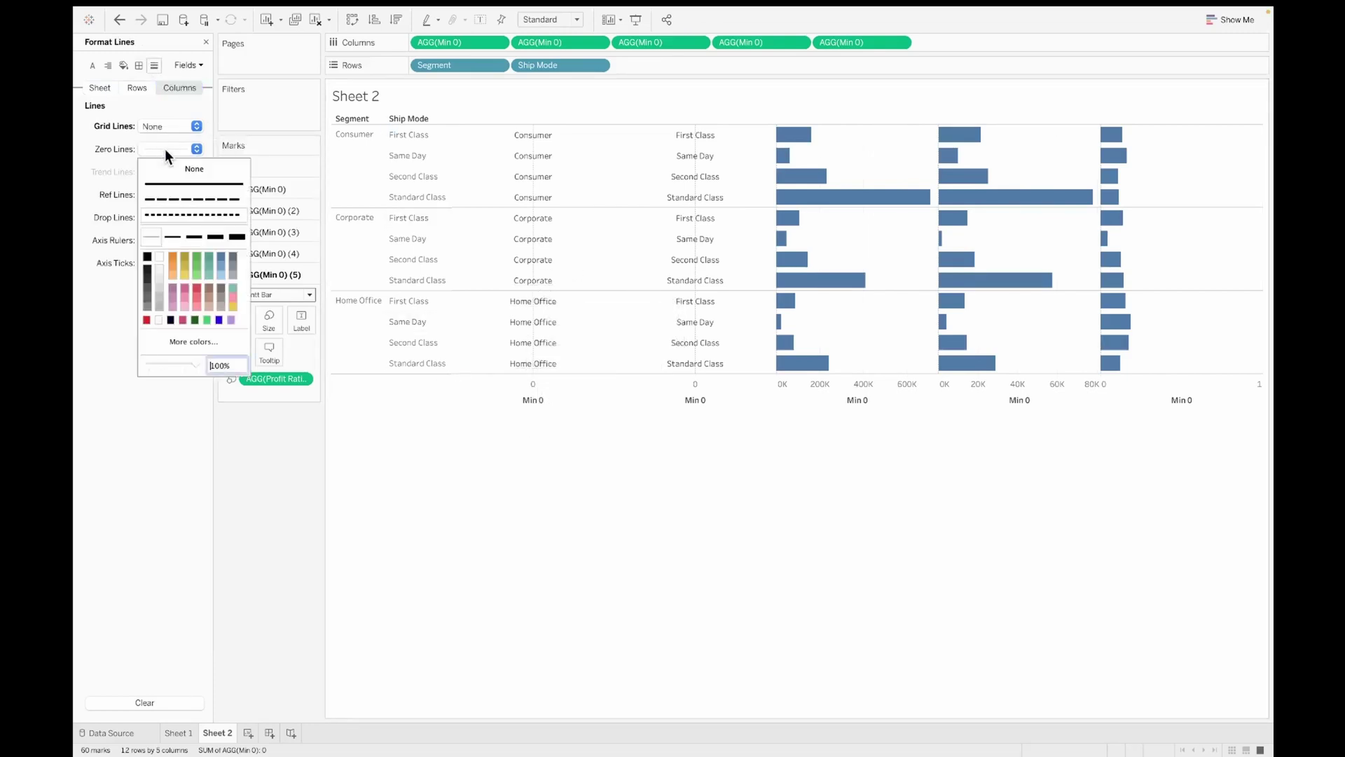
click(166, 166)
click(664, 498)
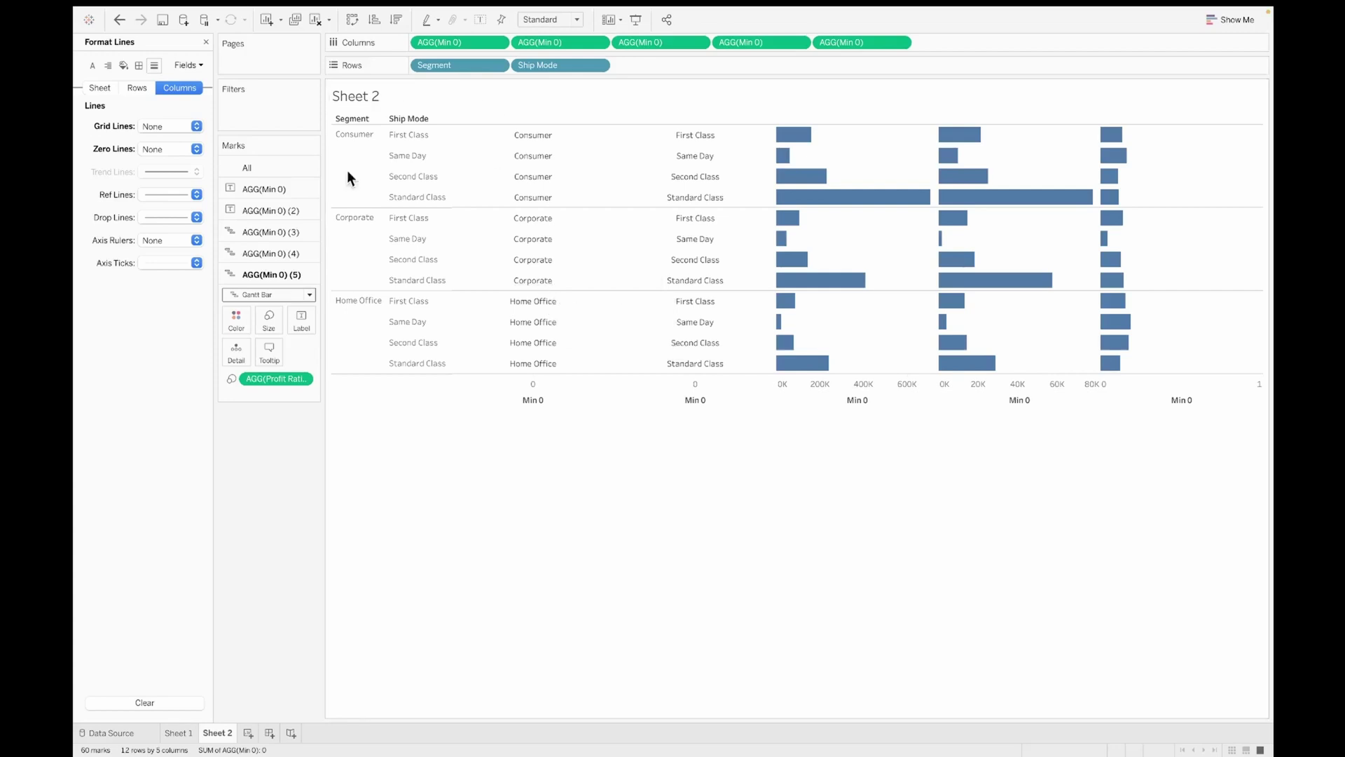
Set the Segment text label font to Tableau Bold.
click(272, 197)
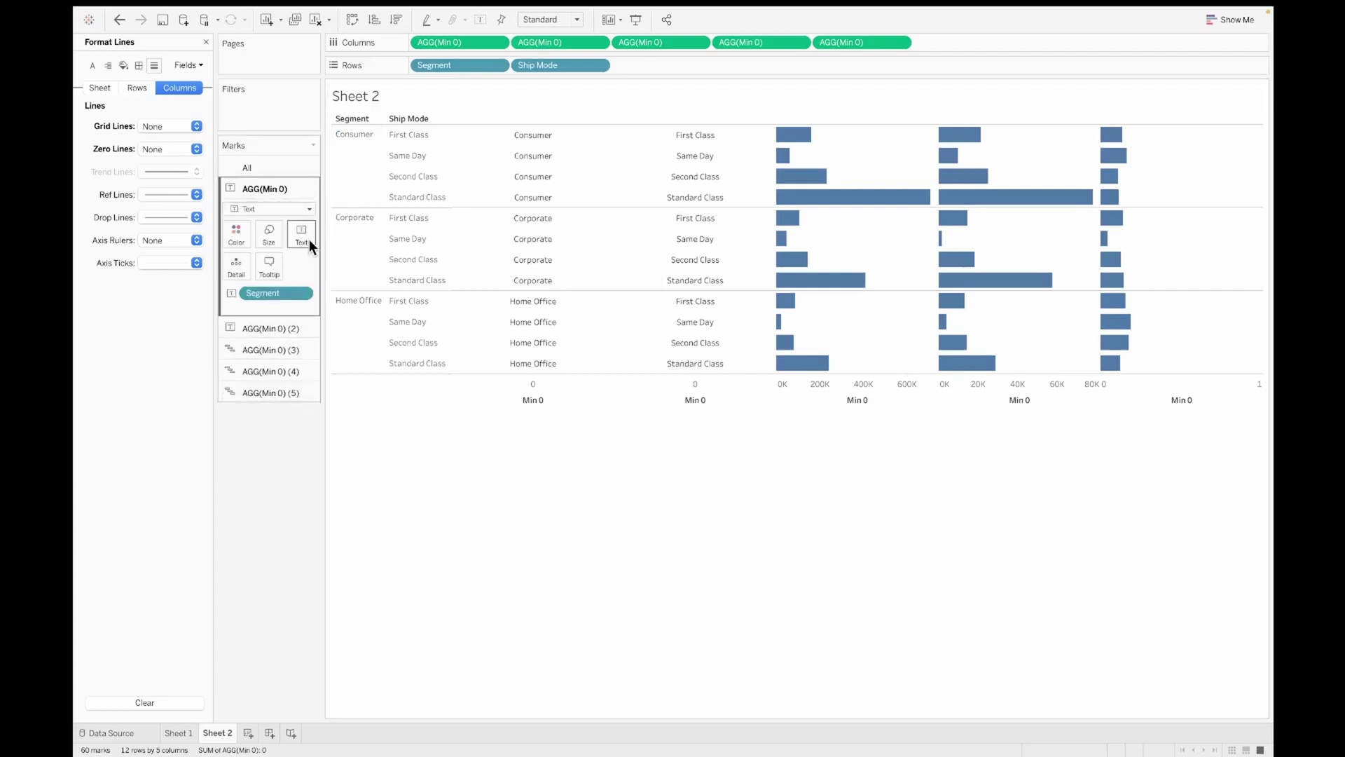
click(309, 237)
click(421, 264)
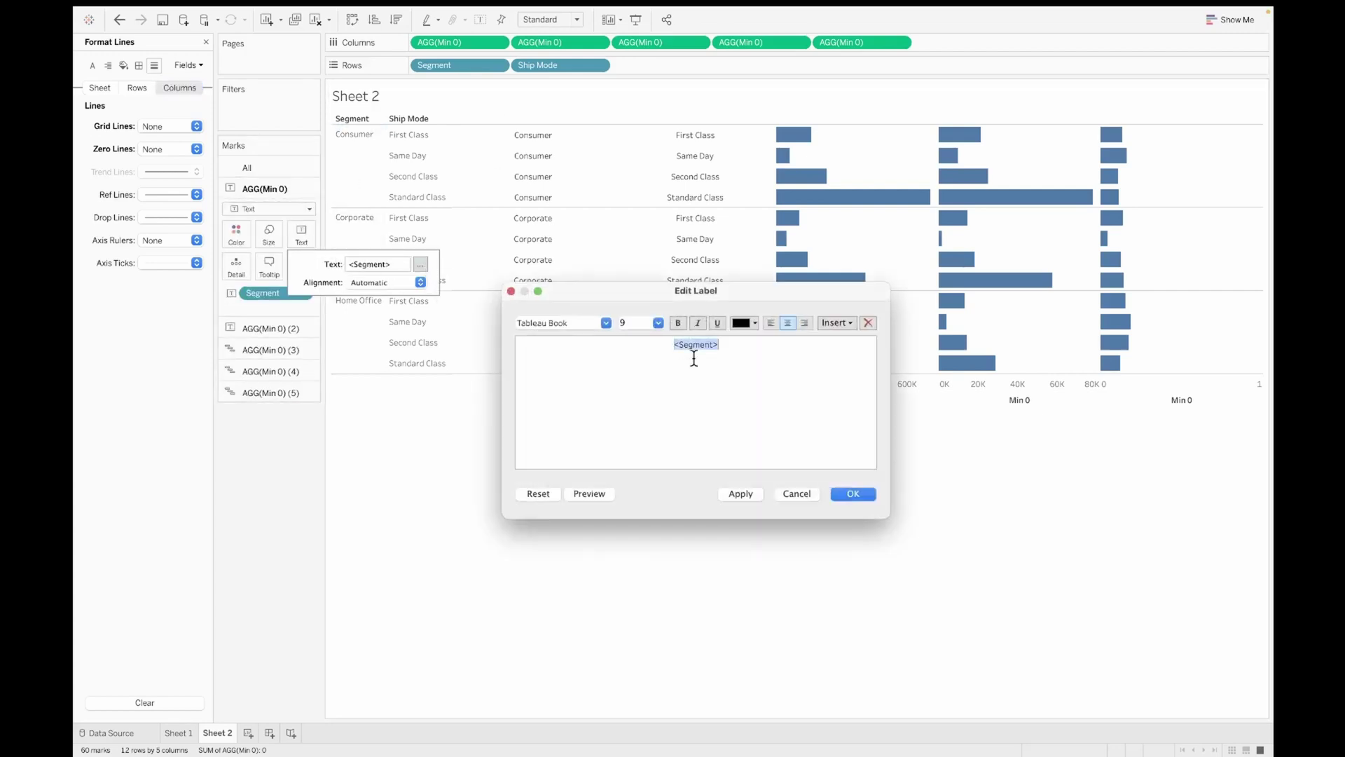
click(606, 322)
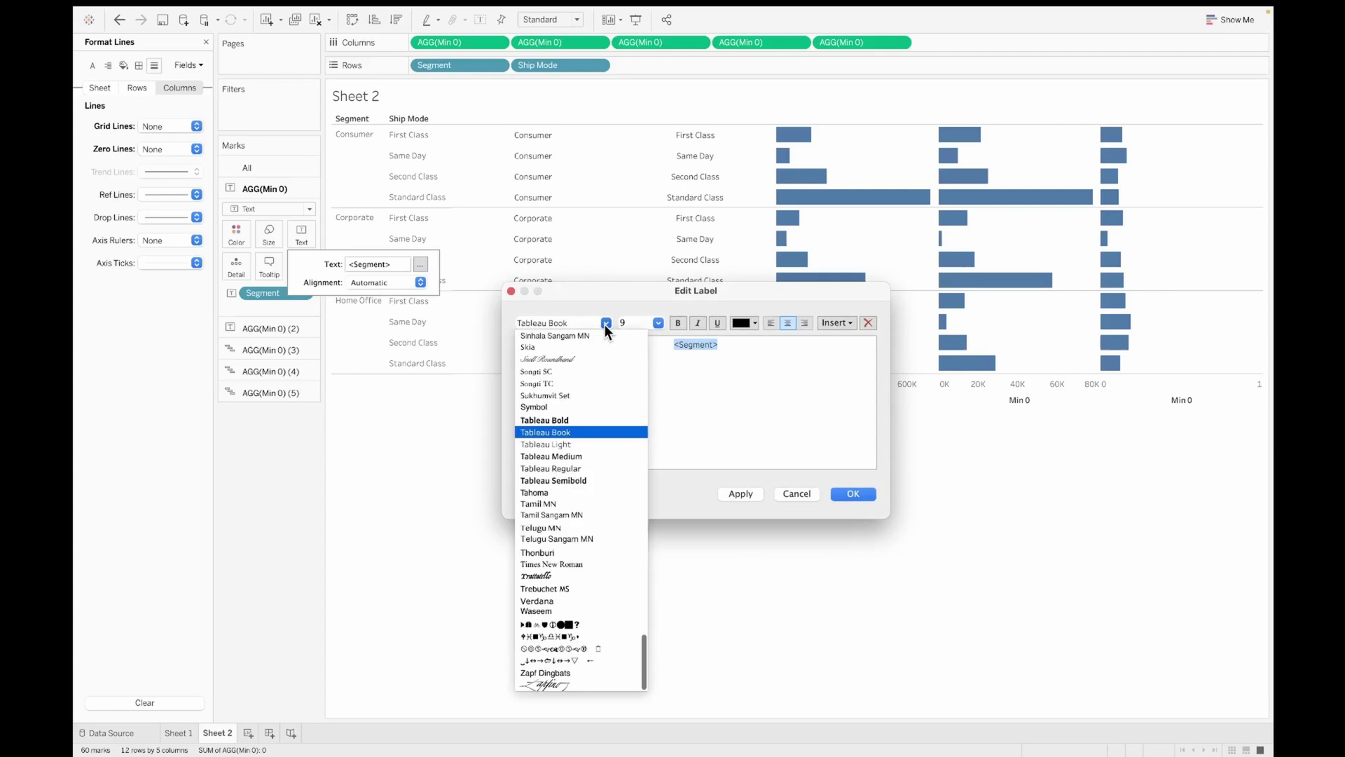
click(575, 418)
click(853, 493)
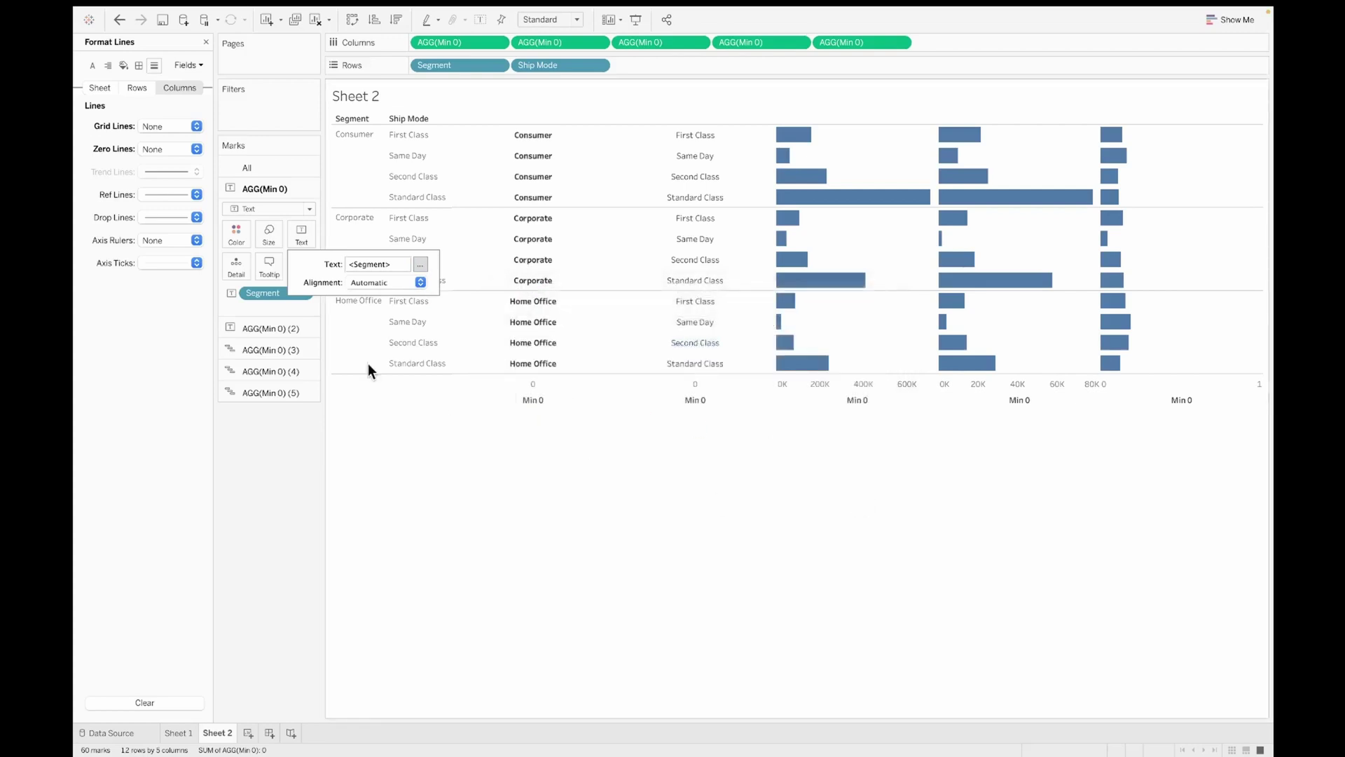
Set the Ship Mode text label font to Tableau Medium.
click(261, 329)
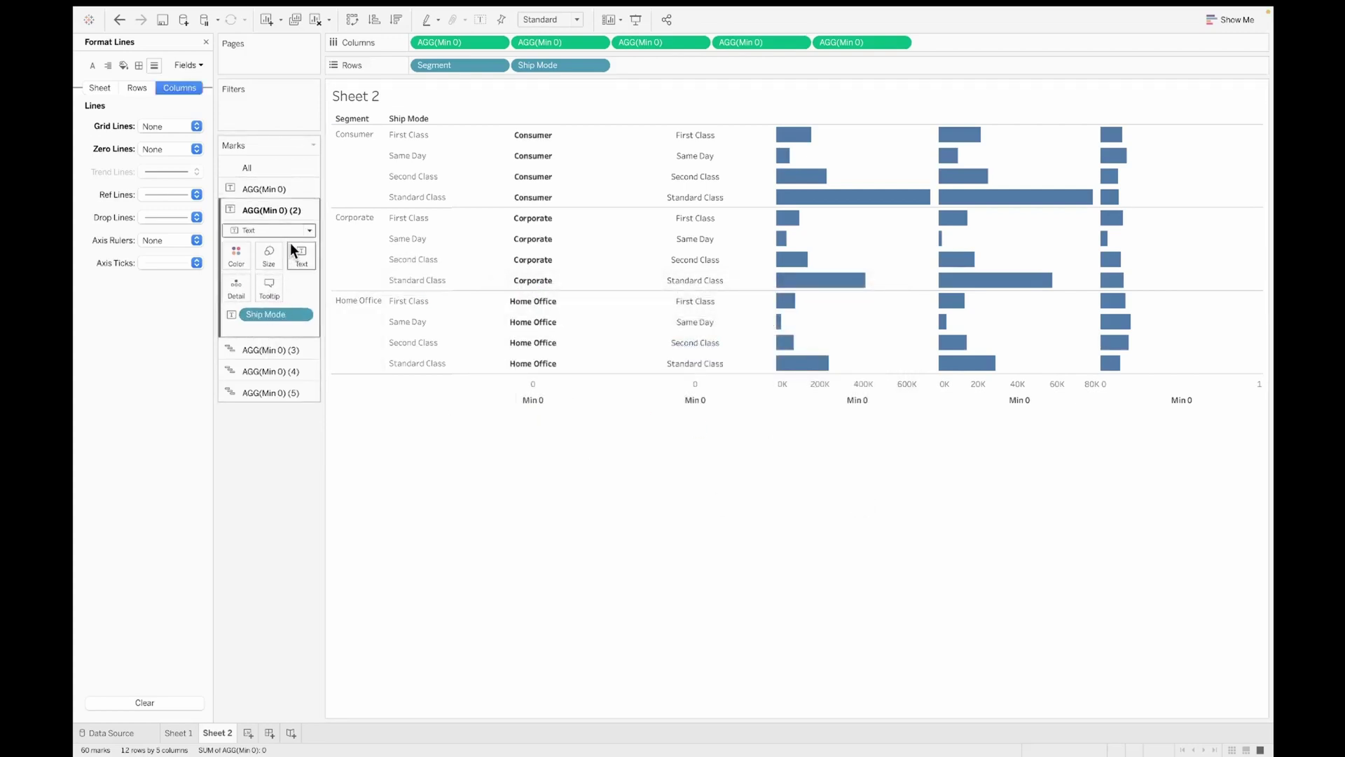
click(300, 255)
click(420, 285)
click(605, 322)
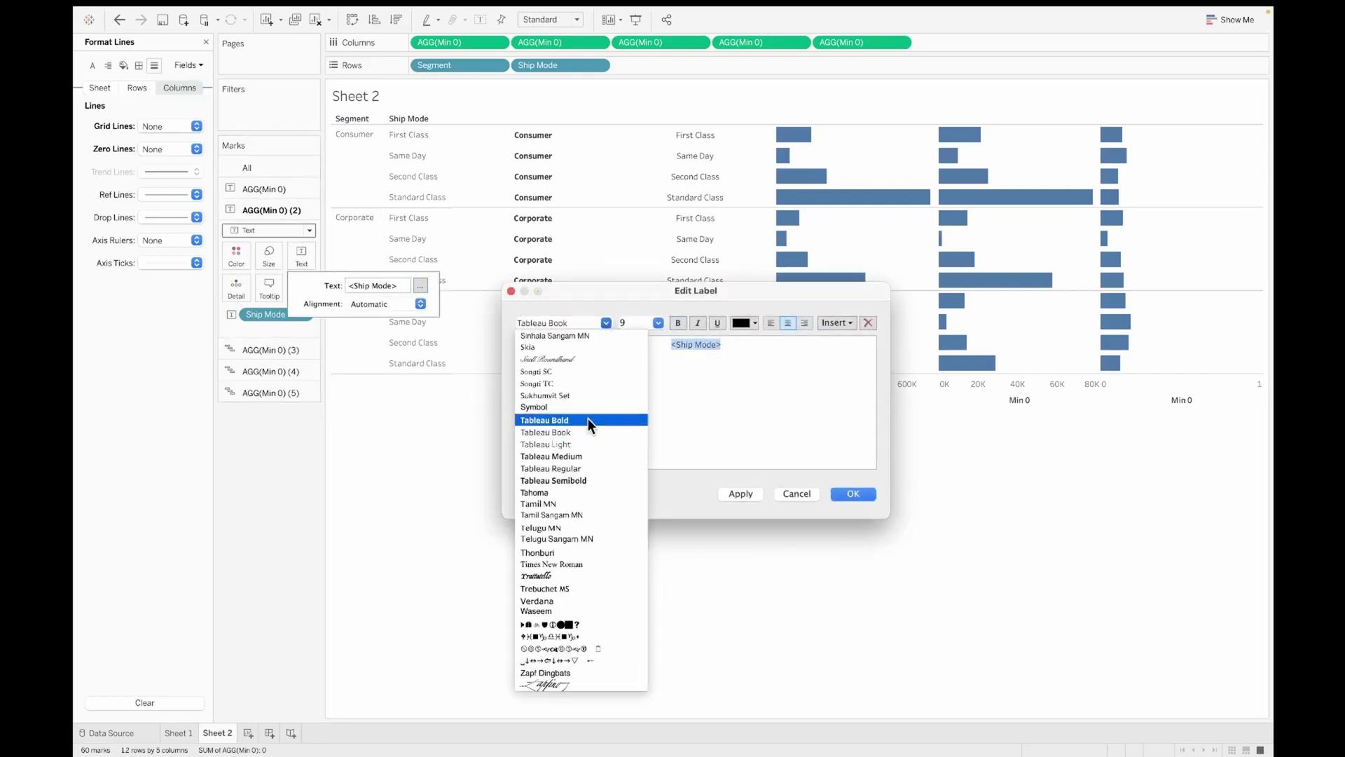
click(580, 455)
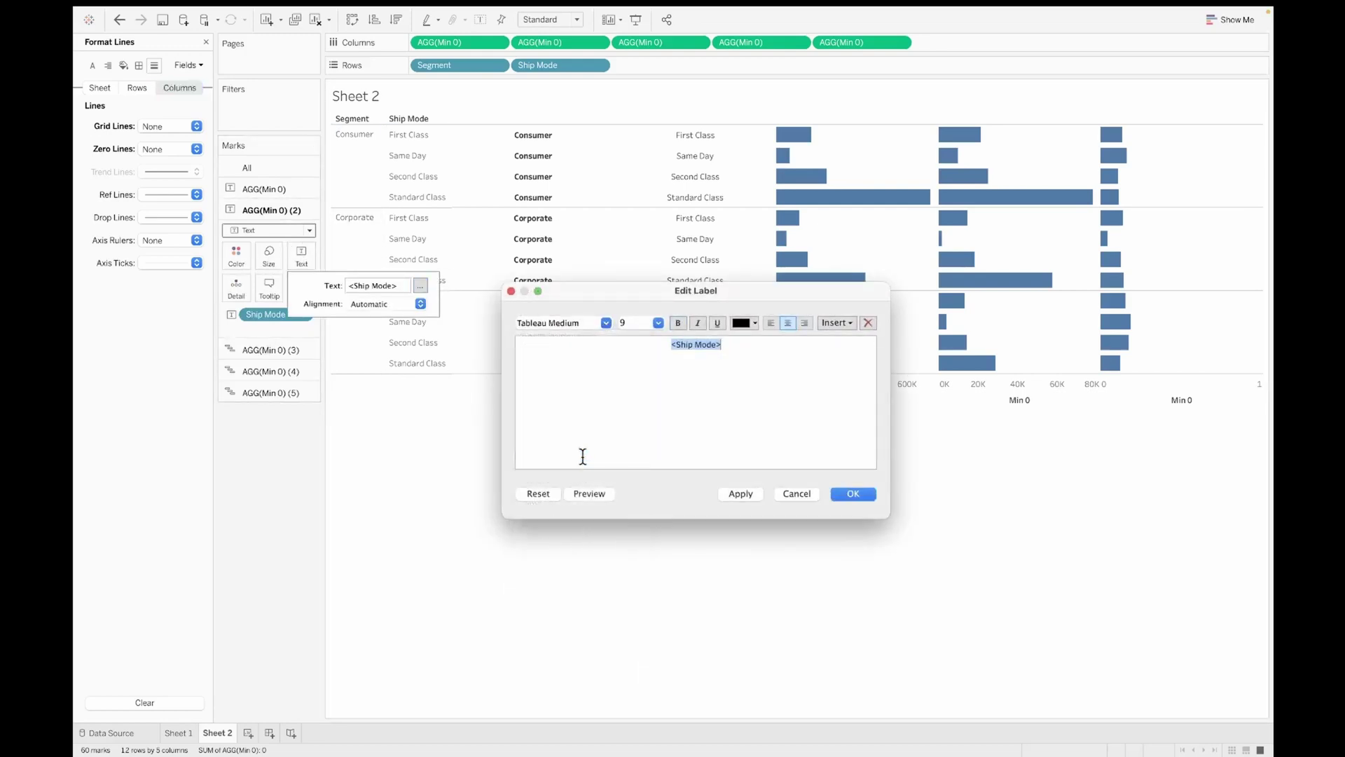
click(864, 495)
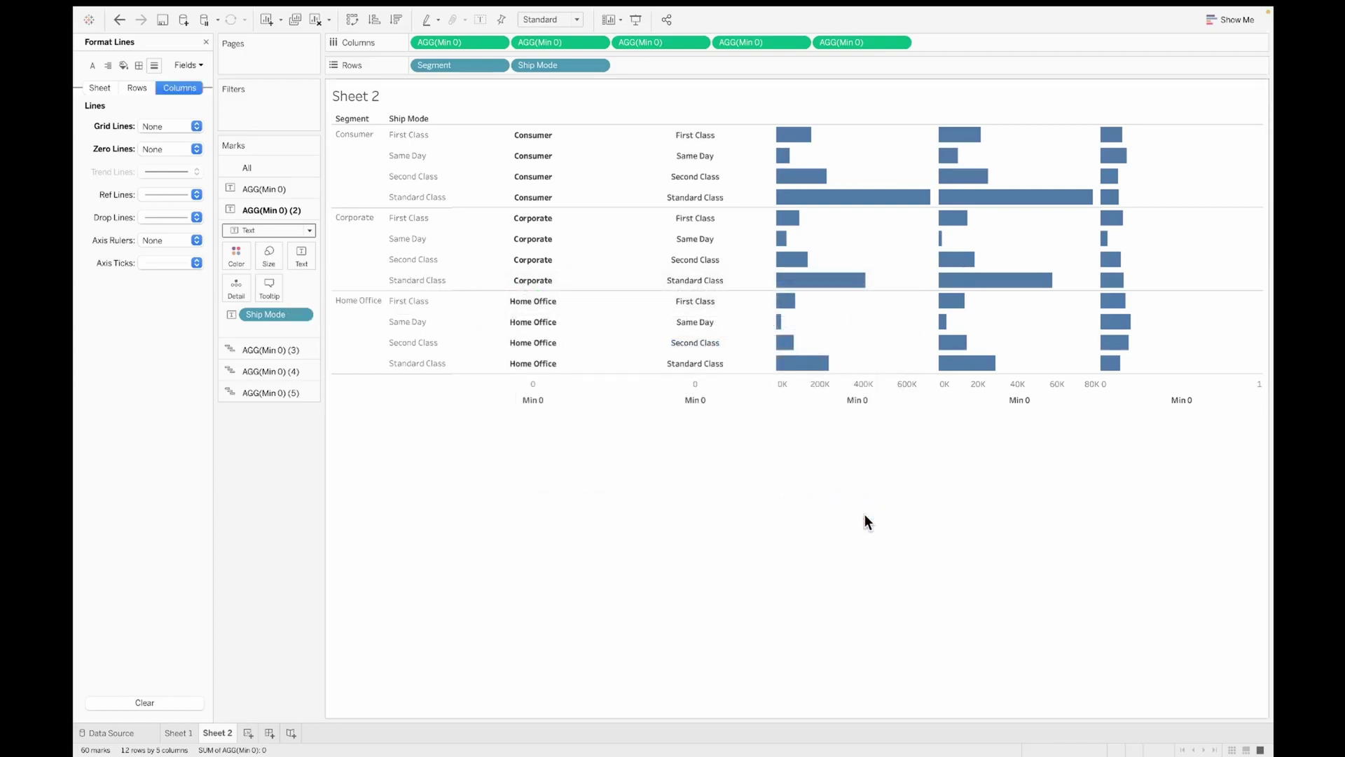
Copy SUM(Sales), SUM(Profit) and AGG(Profit Ratio) onto Label for their bar columns.
click(266, 348)
drag(287, 337, 300, 276)
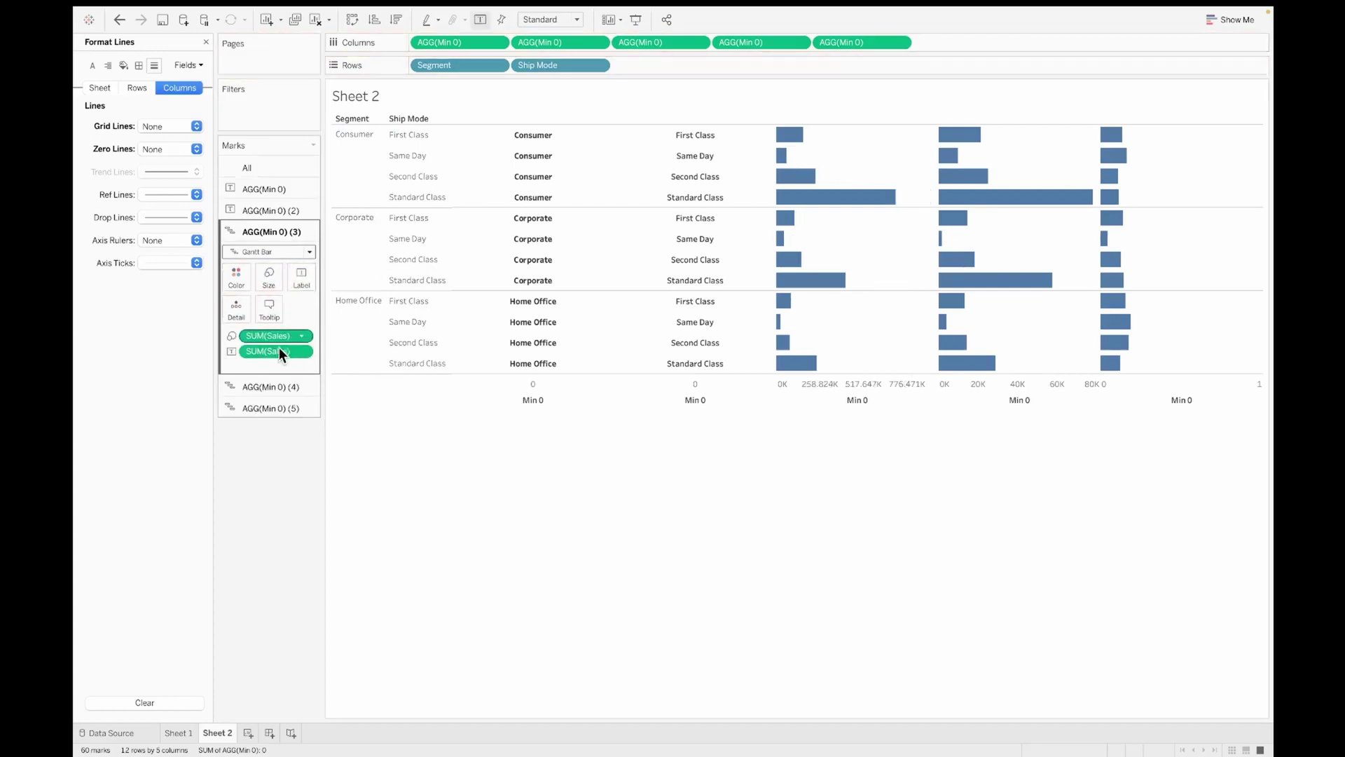
click(262, 390)
drag(270, 356, 296, 301)
click(271, 409)
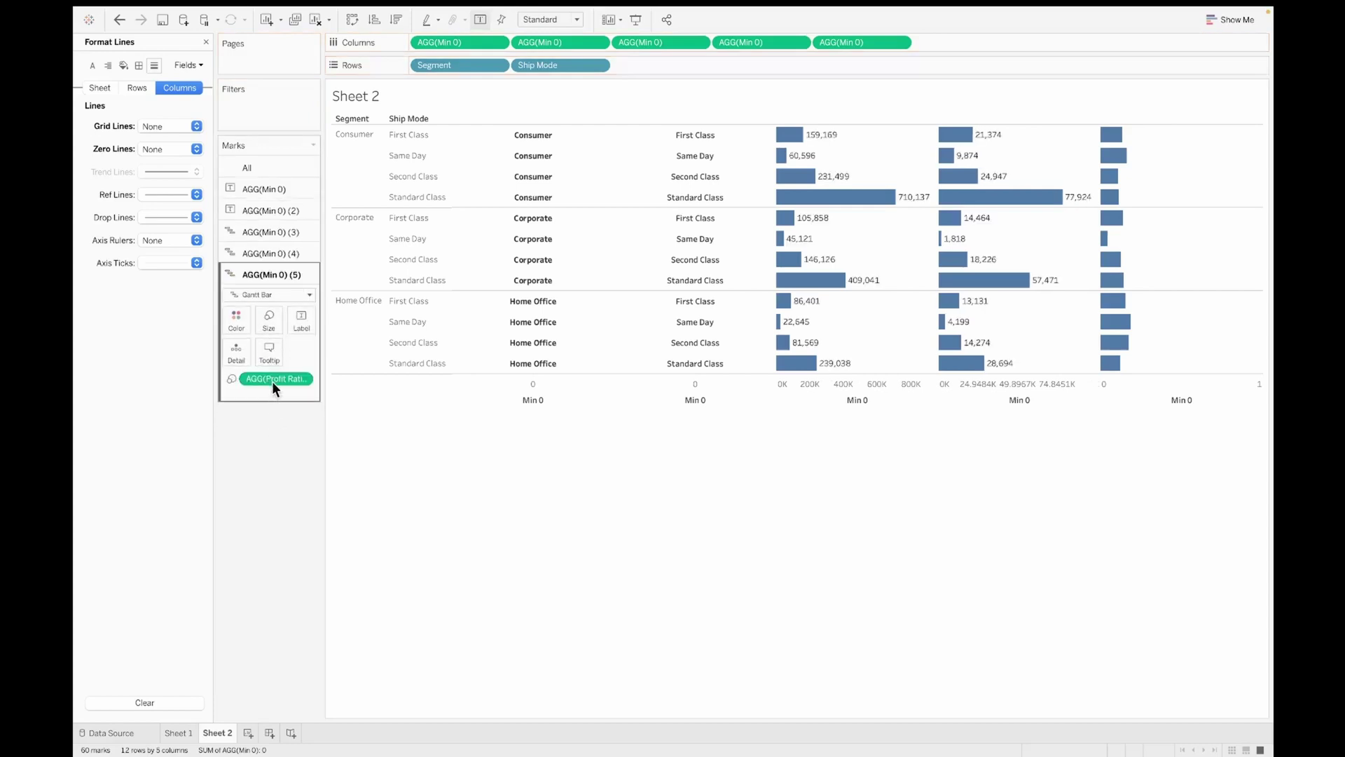
drag(272, 380, 292, 332)
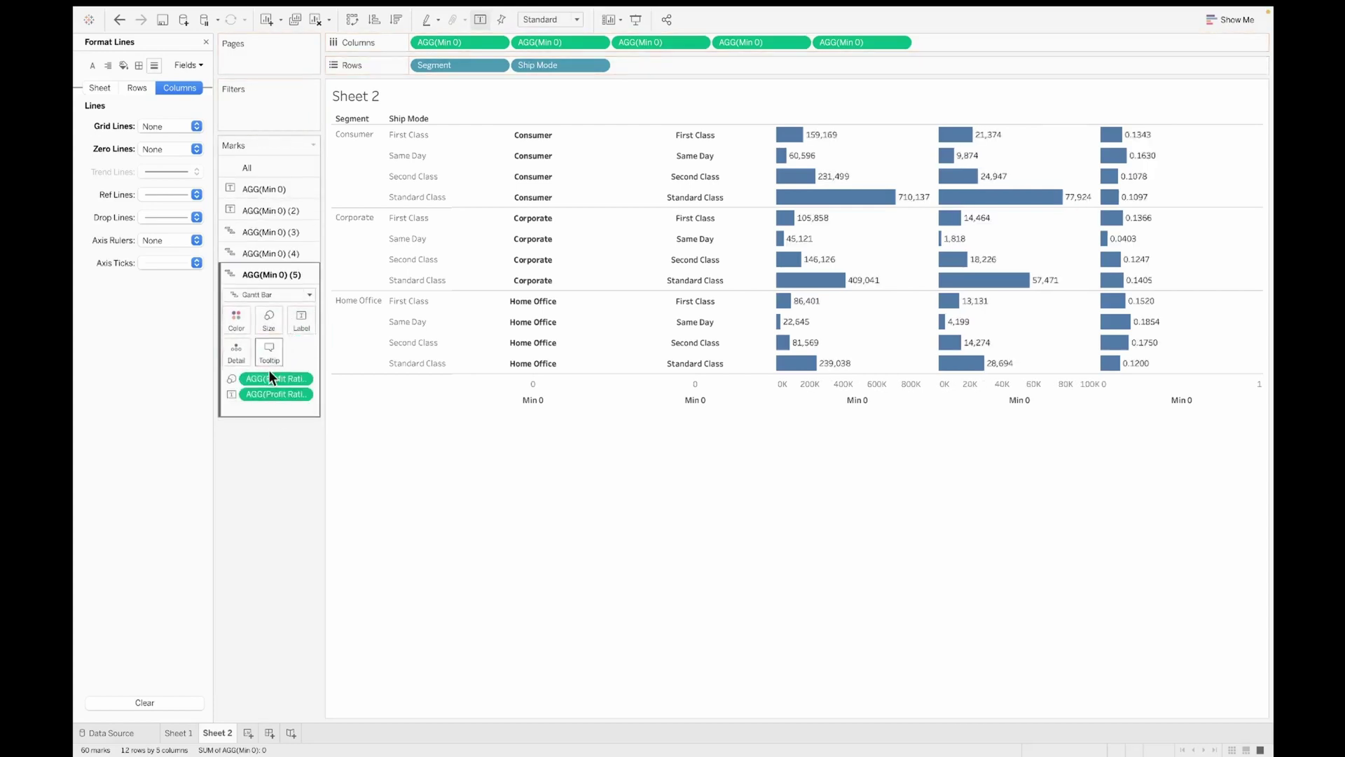
Color the Profit Ratio, Profit and Sales bars by their own measures.
drag(265, 379, 238, 326)
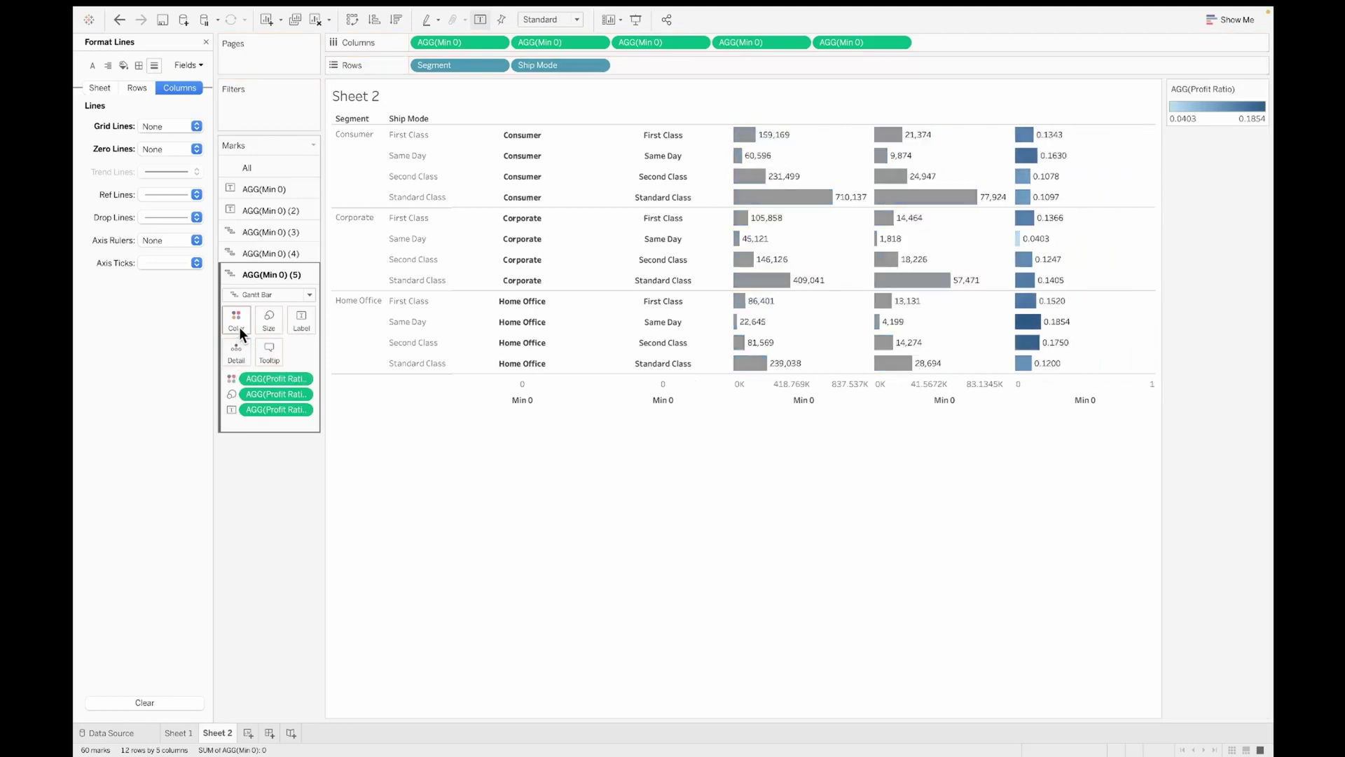
click(266, 253)
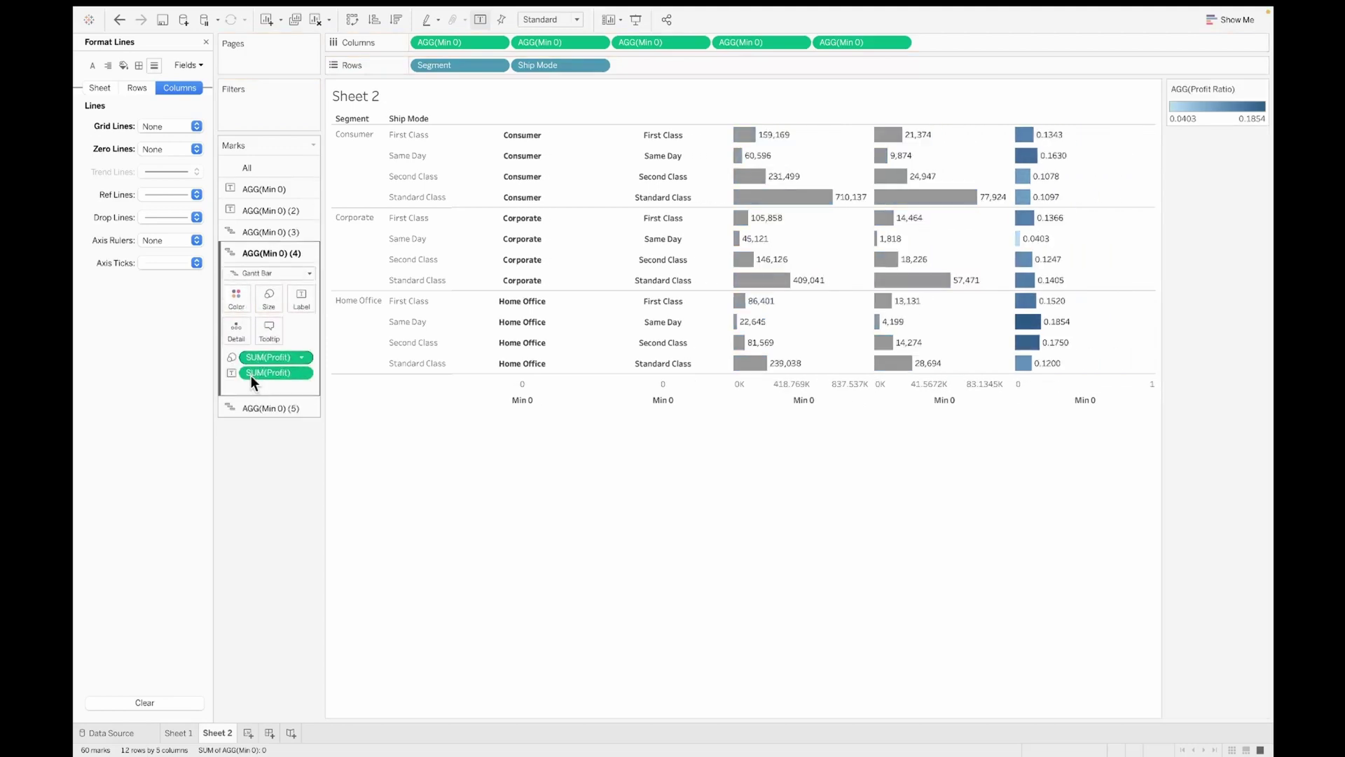
drag(255, 371, 241, 307)
click(274, 212)
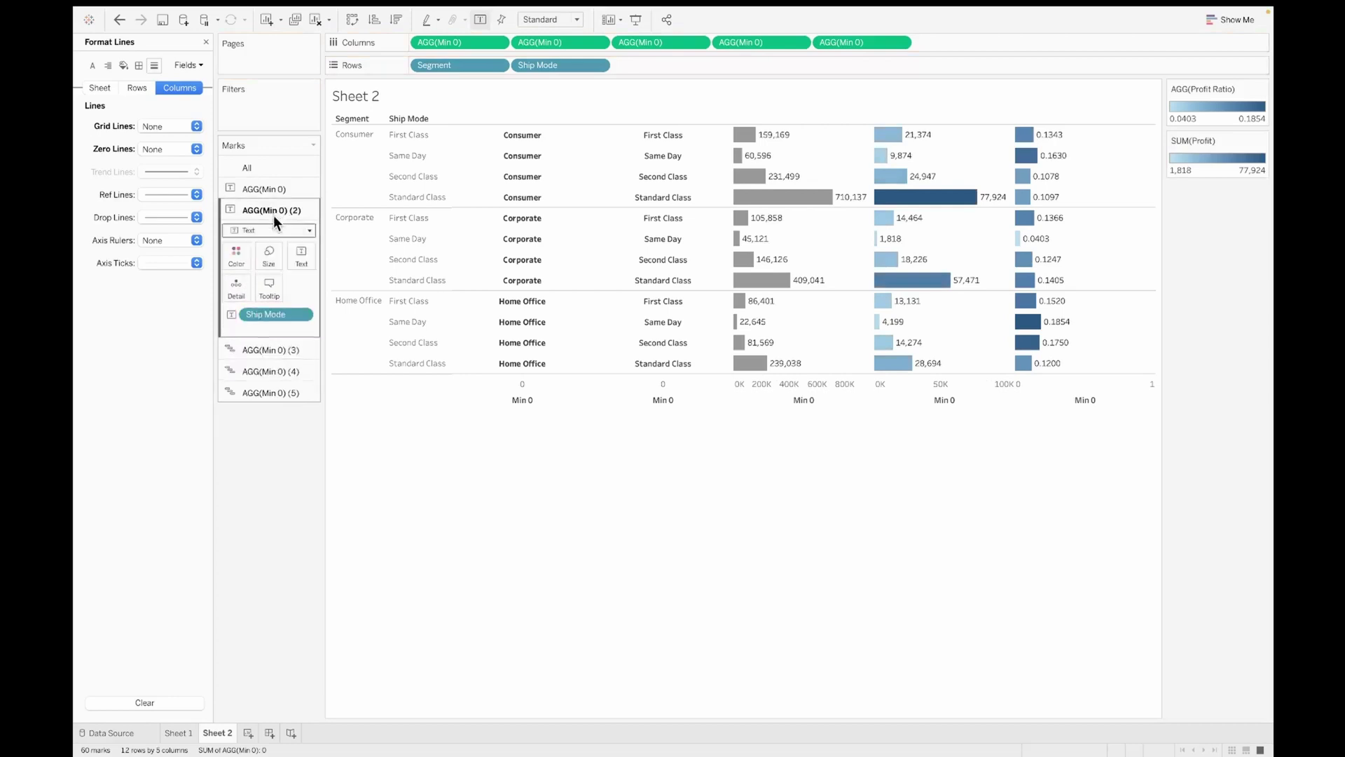
click(251, 352)
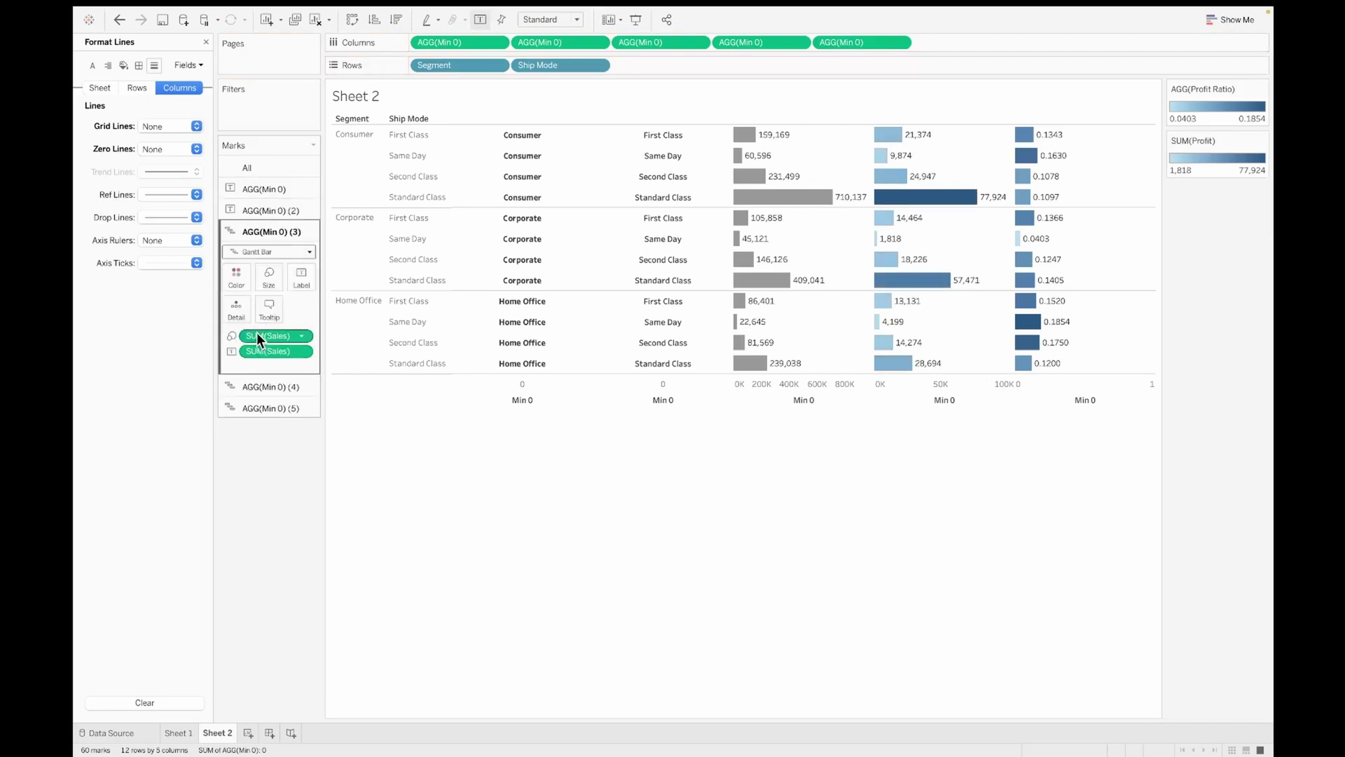
drag(256, 332, 237, 276)
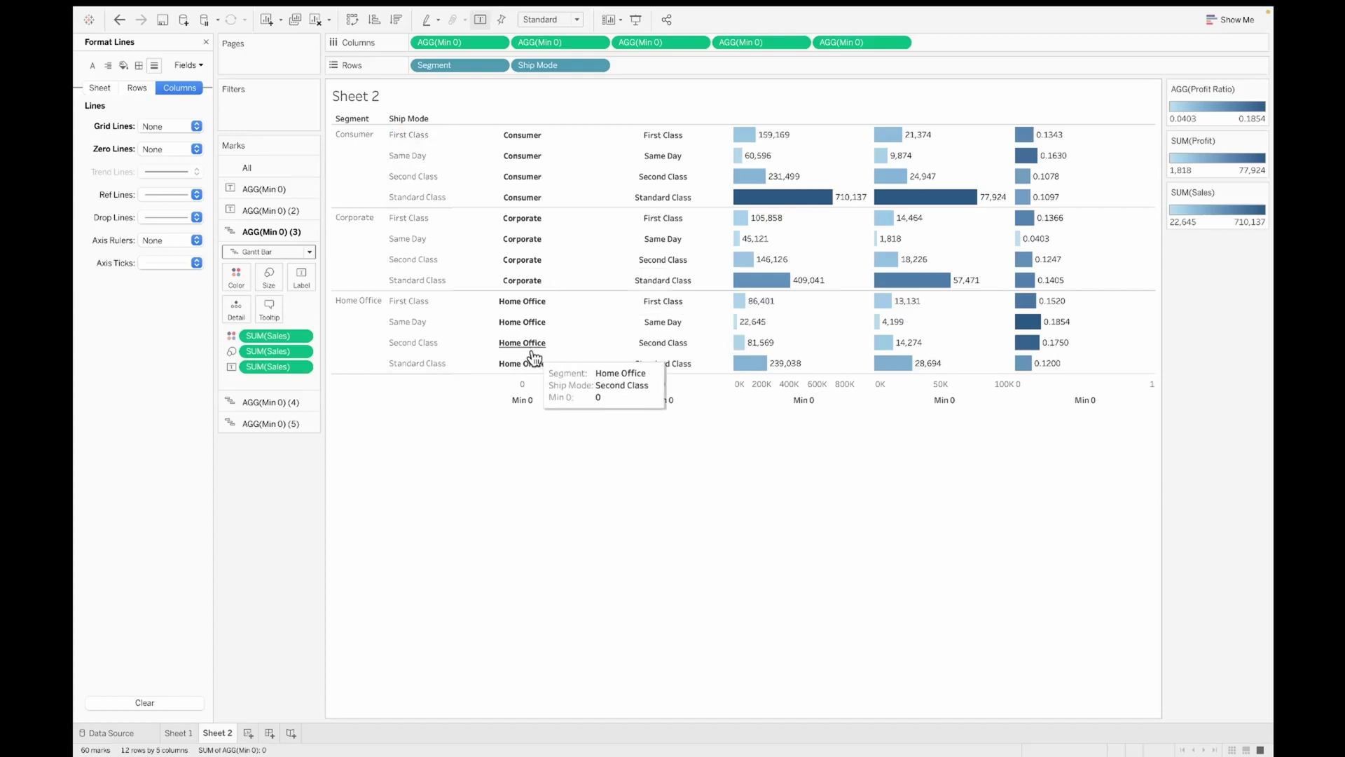
mouse_move(530, 370)
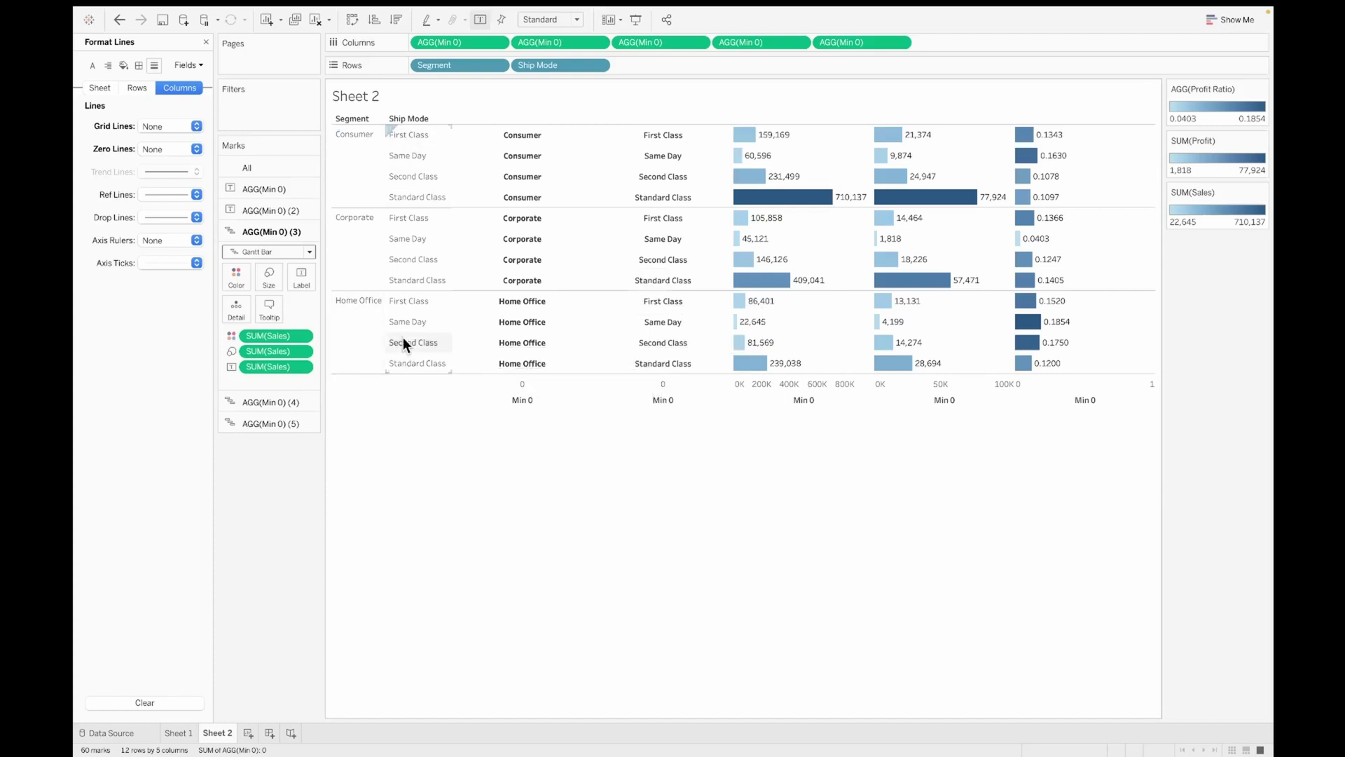
Close the Format pane and turn off Show Header on the Segment and Ship Mode pills.
click(205, 43)
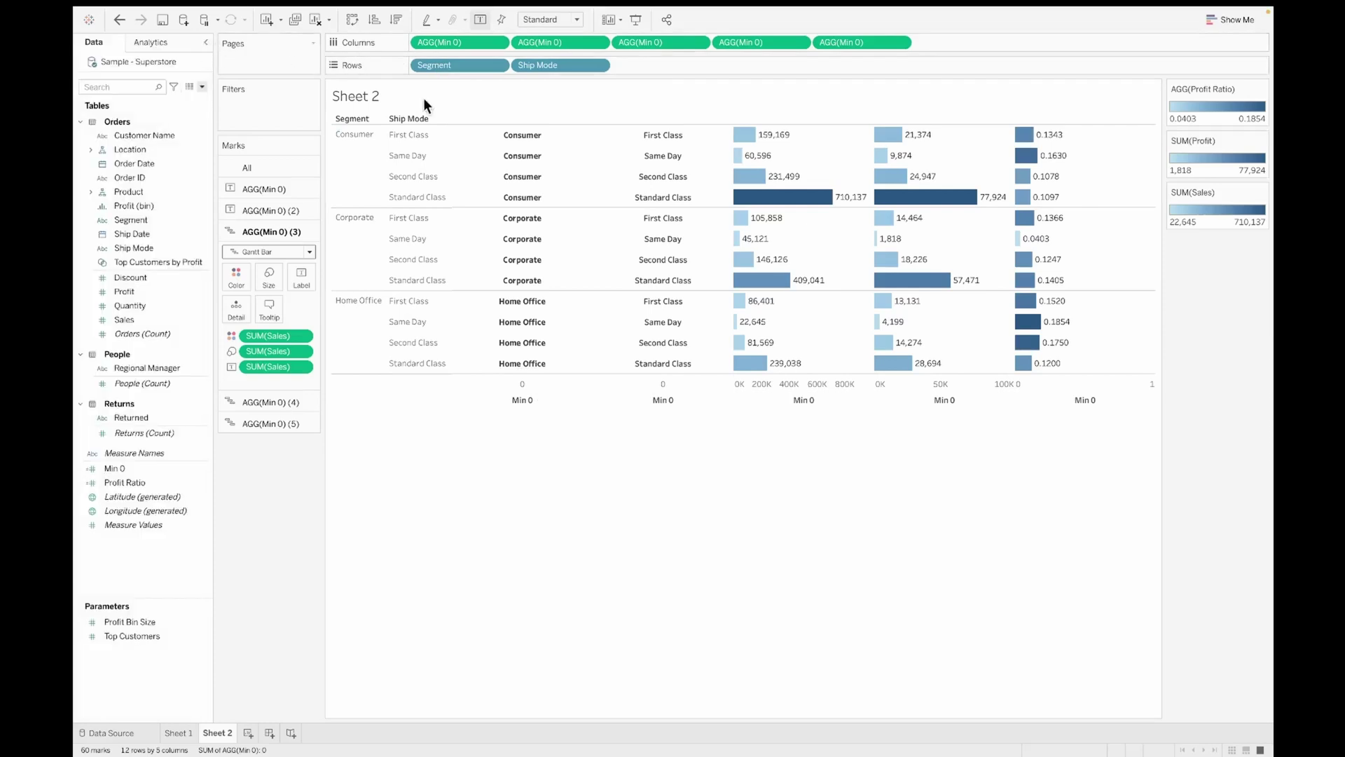
right_click(444, 66)
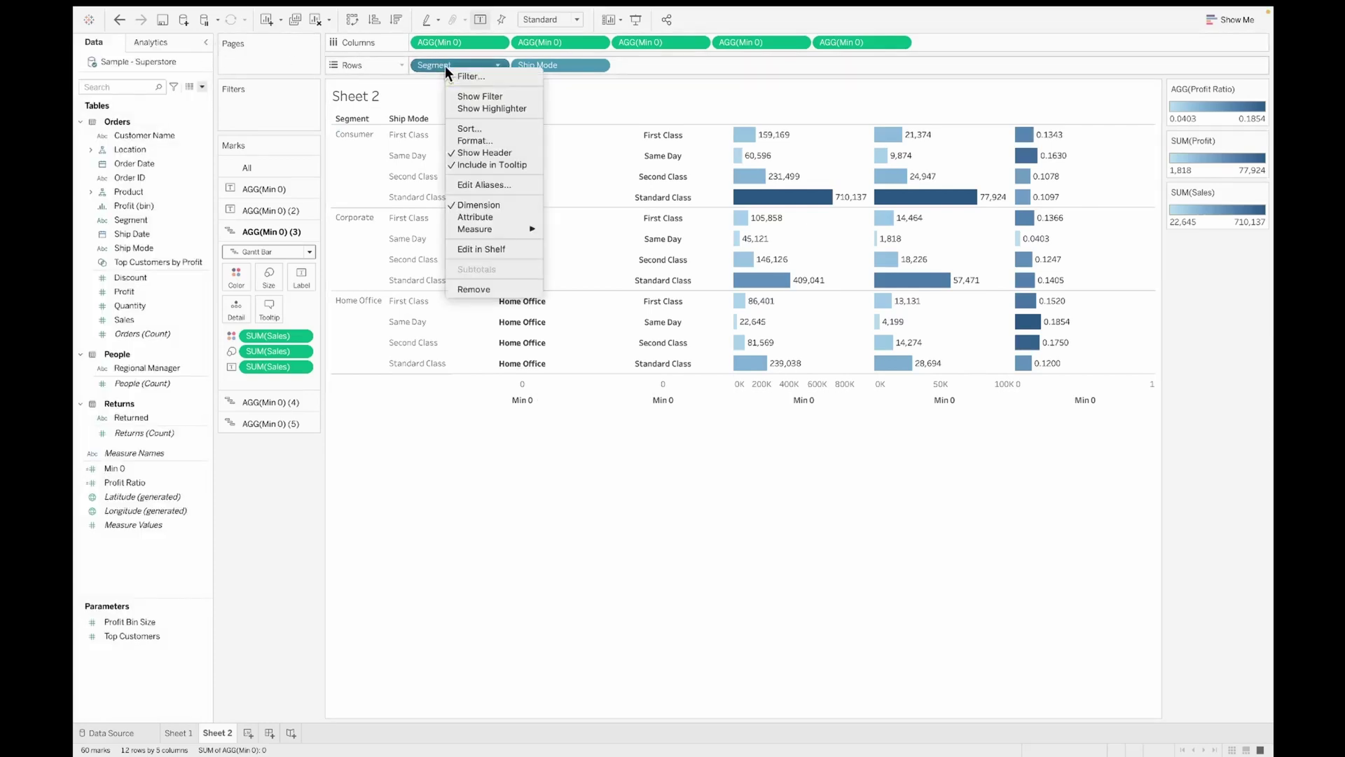
click(479, 152)
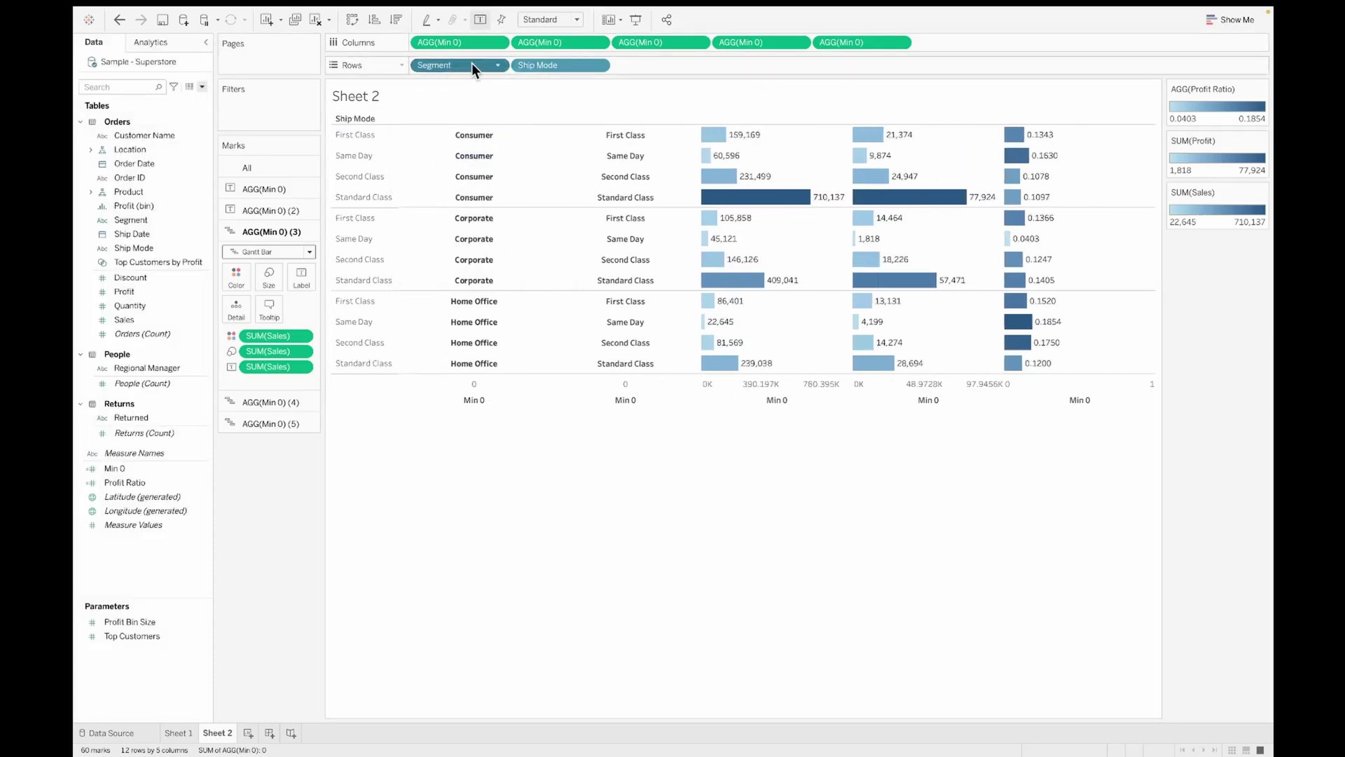
right_click(545, 64)
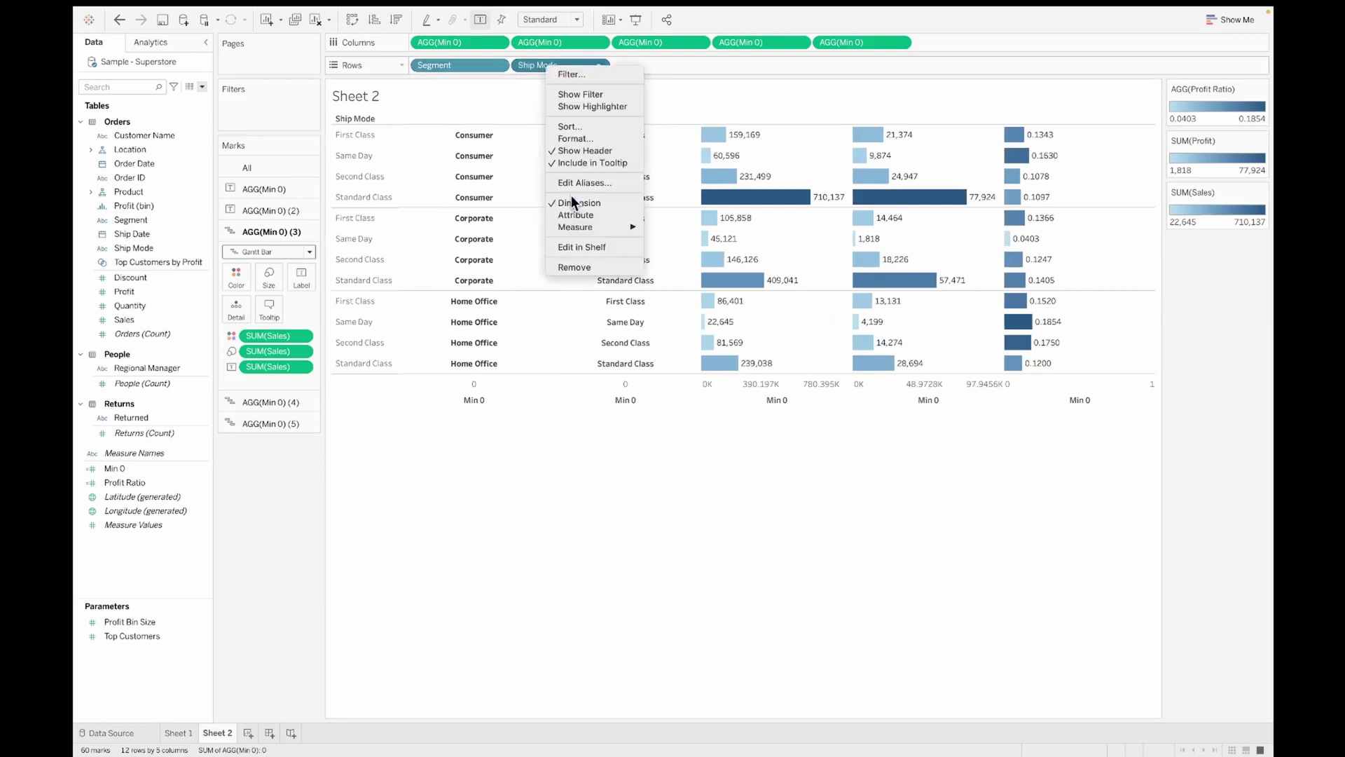
click(578, 152)
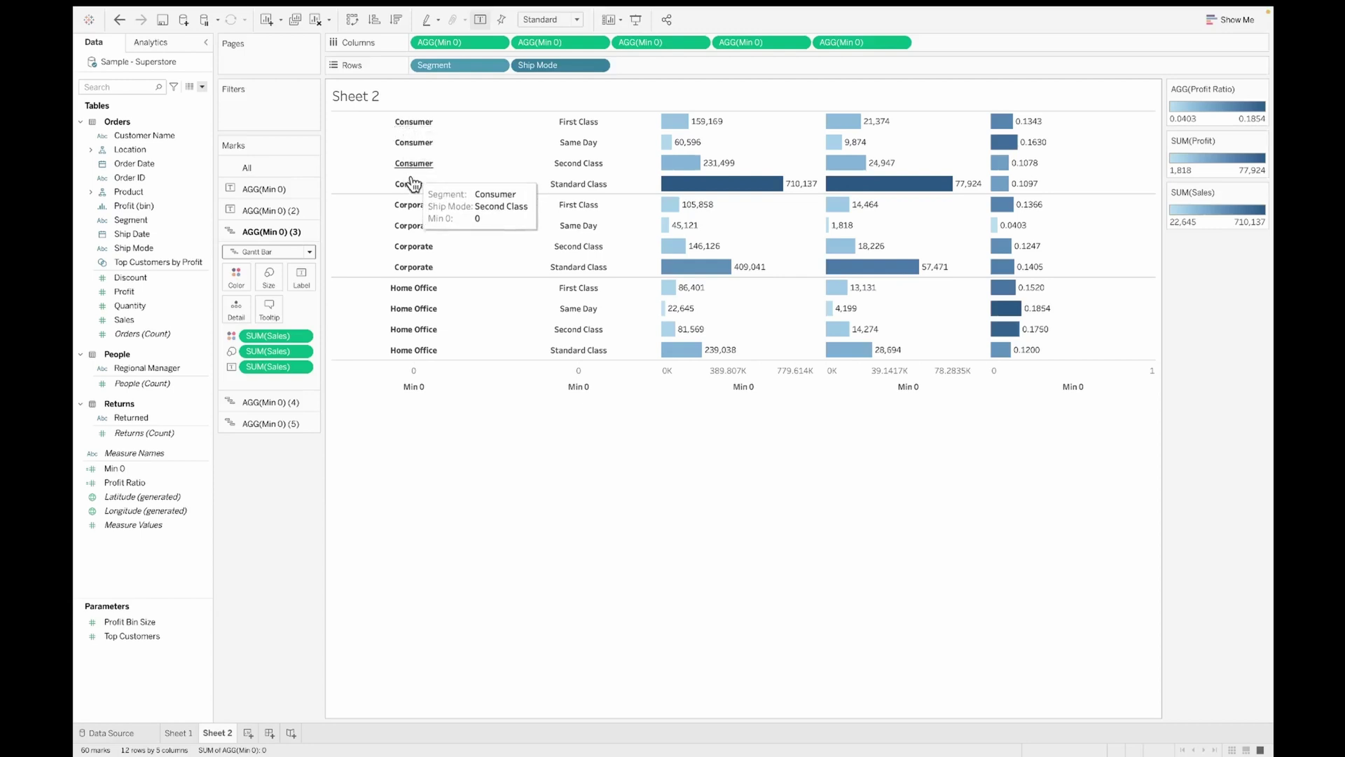
Set Sheet 2's row grid lines from None to a solid line under Format Lines.
right_click(414, 143)
click(451, 205)
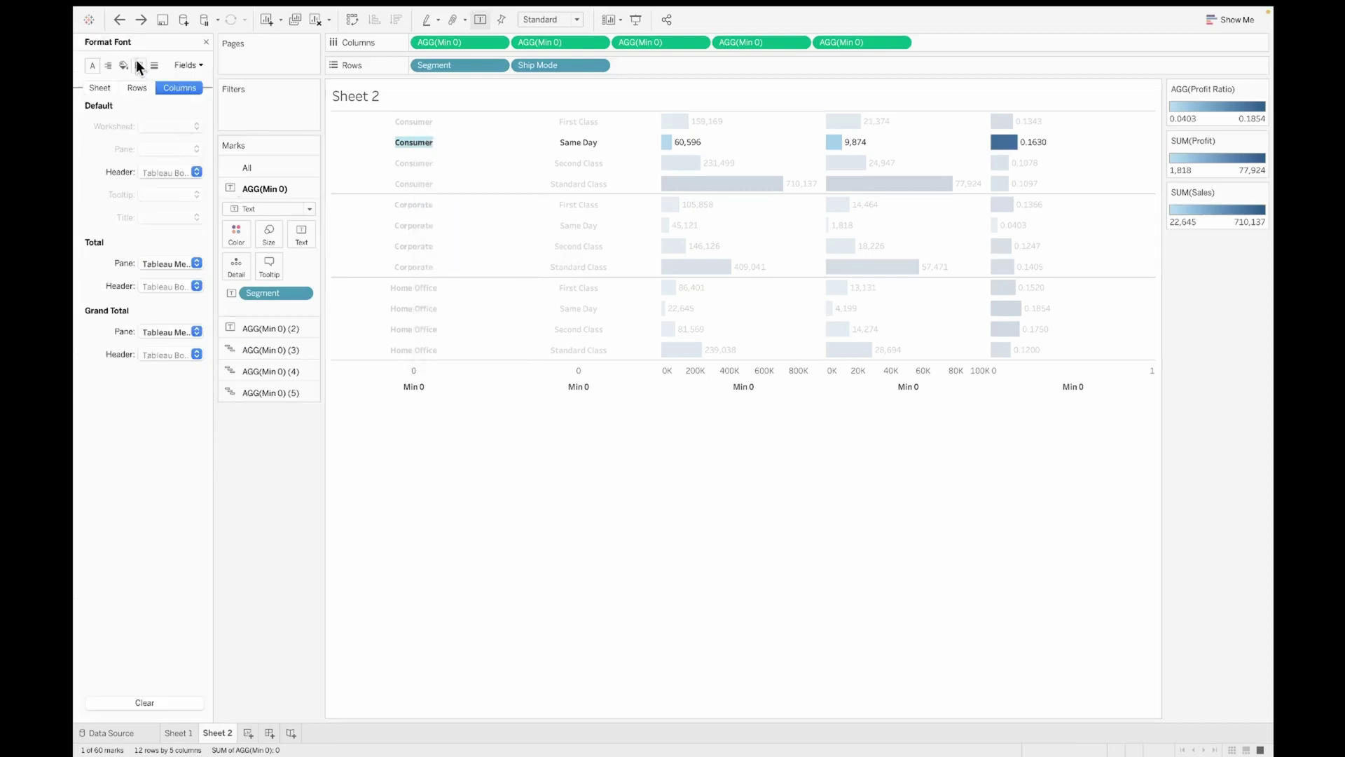
click(155, 66)
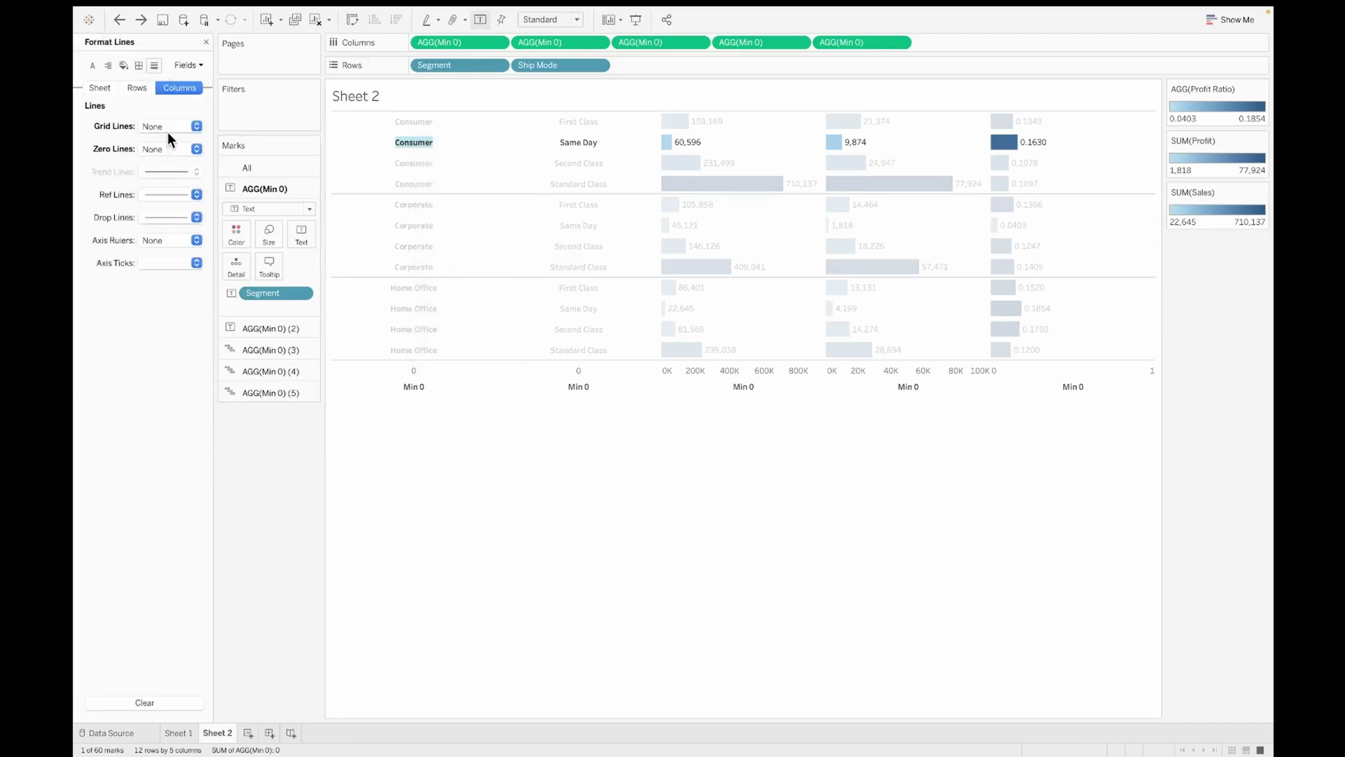
click(166, 132)
click(132, 90)
click(160, 128)
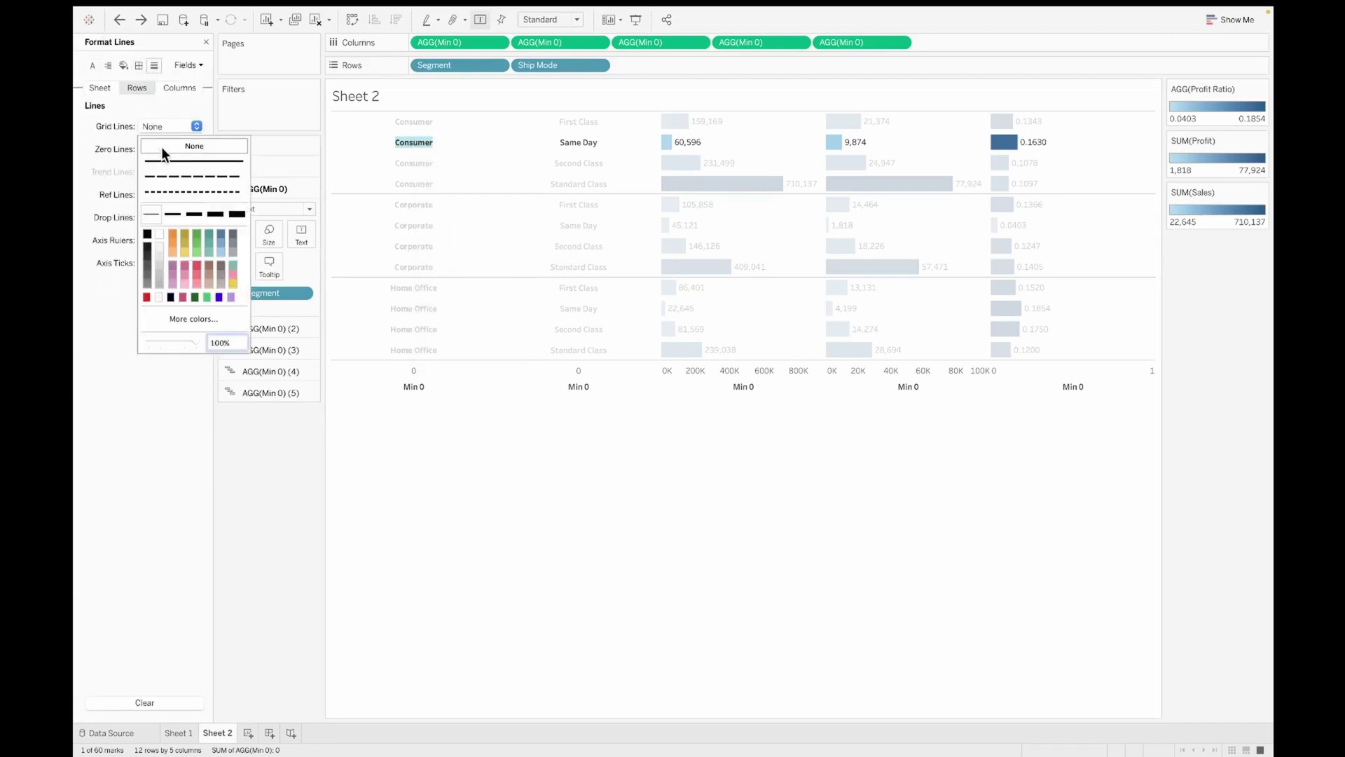
click(163, 161)
click(441, 516)
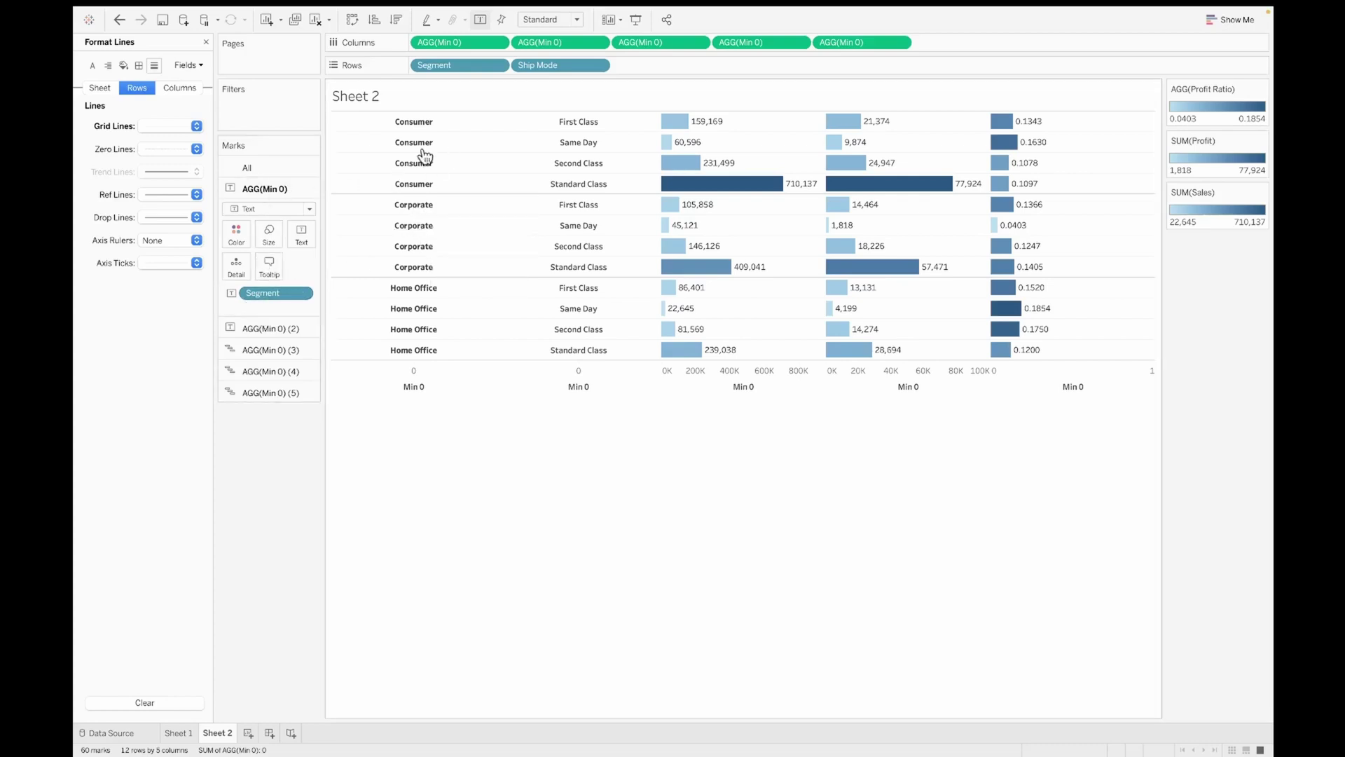
Add Quantity to the Segment column's tooltip.
click(207, 43)
click(257, 268)
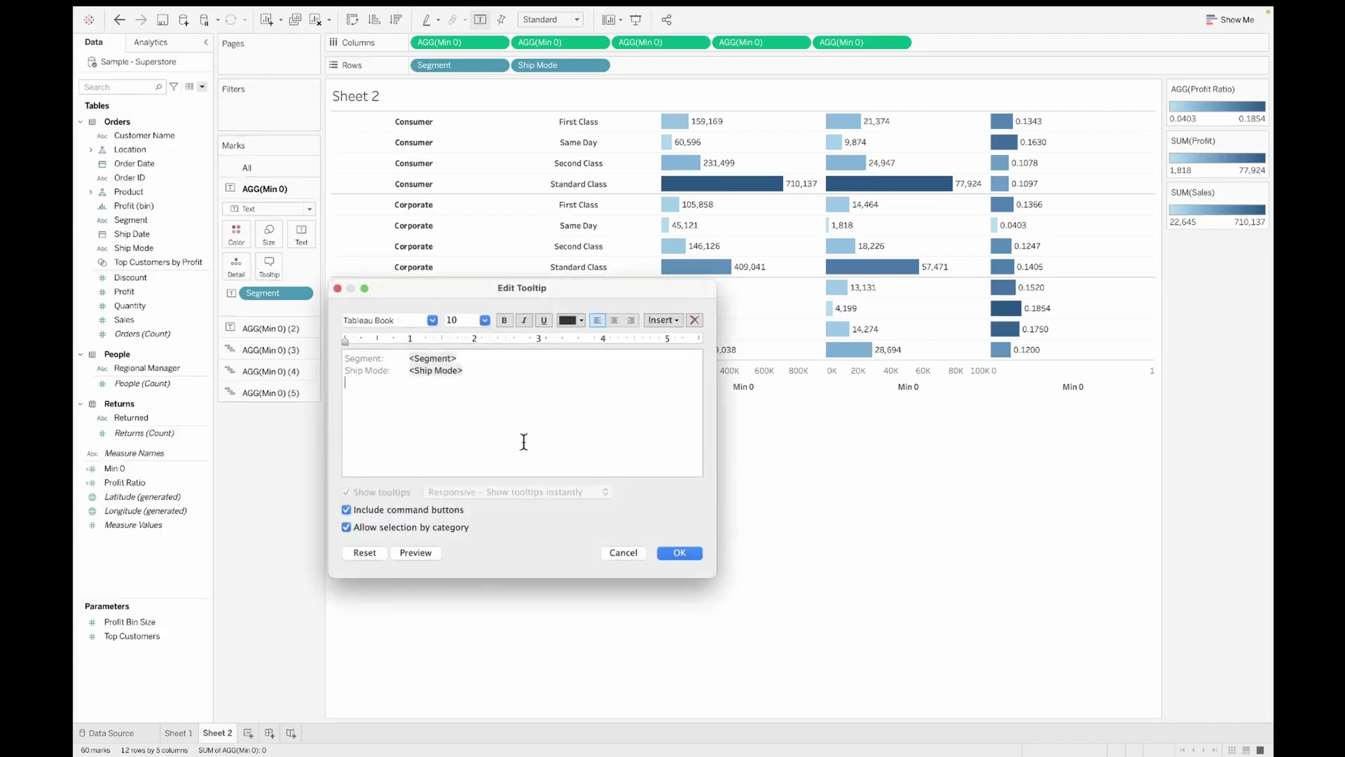
click(669, 552)
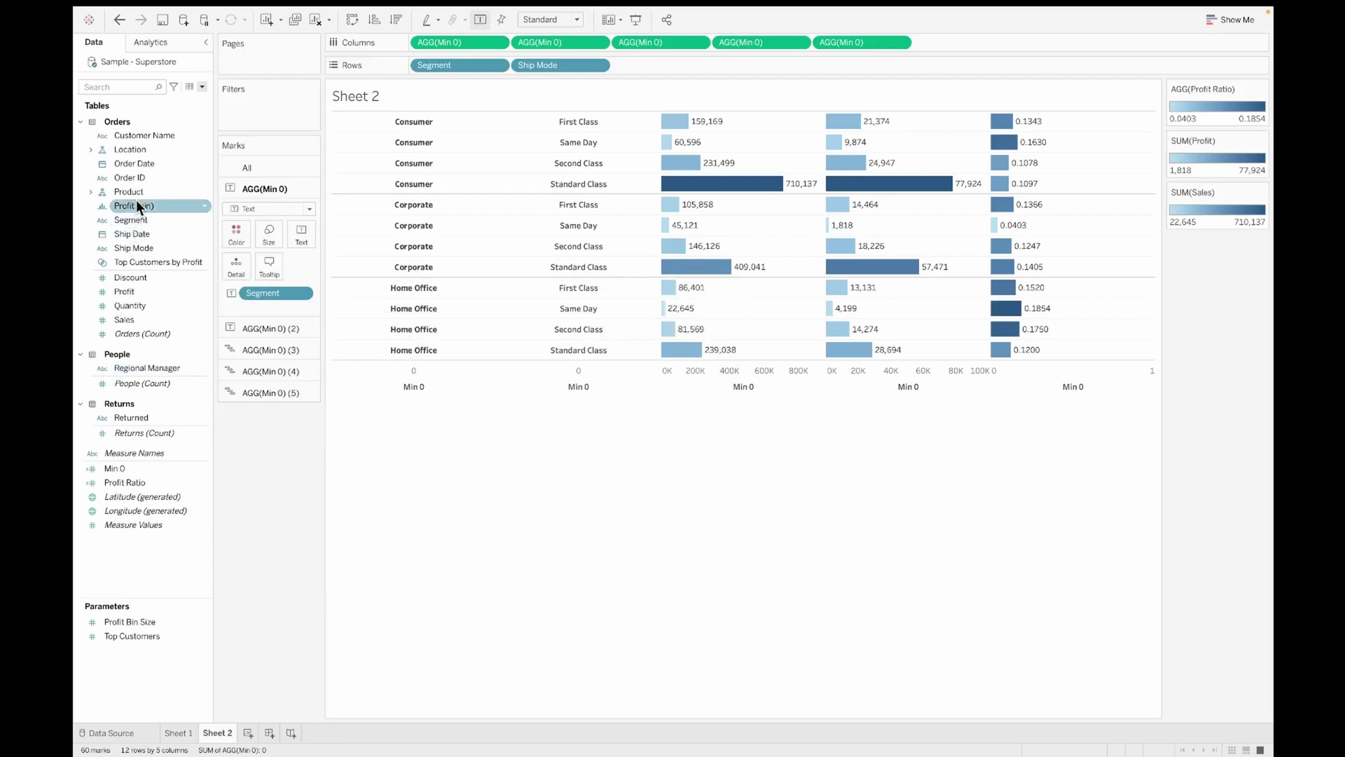
drag(133, 305, 259, 267)
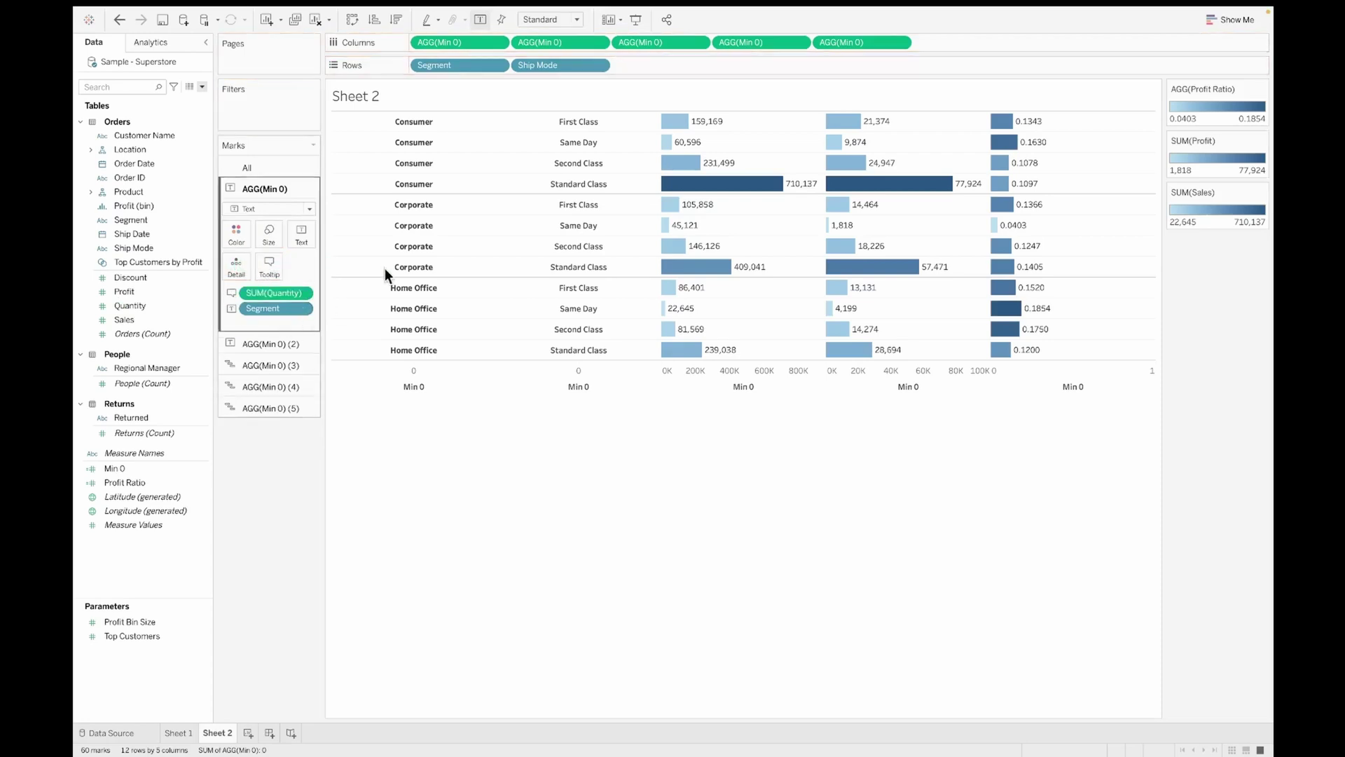
Reset the Segment tooltip text and delete its Min 0 line.
click(273, 266)
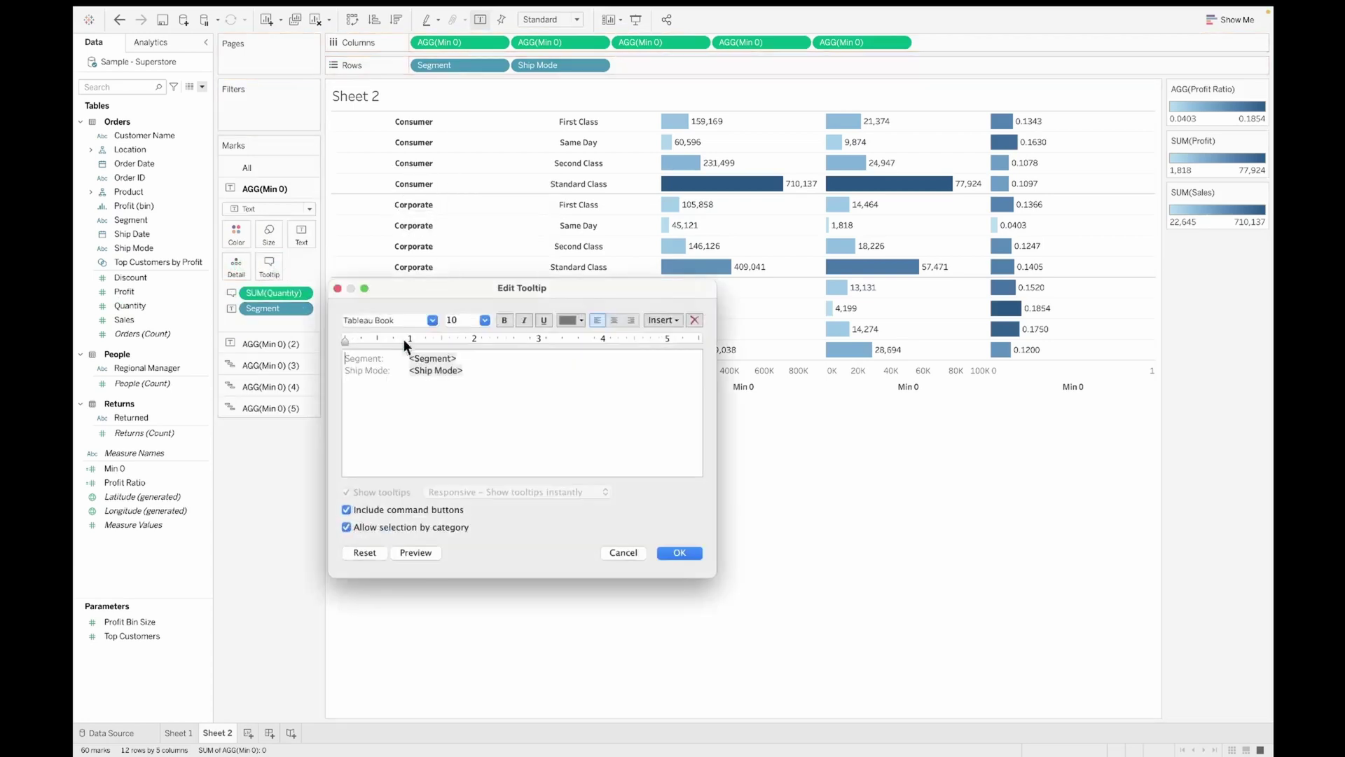
click(371, 552)
click(269, 264)
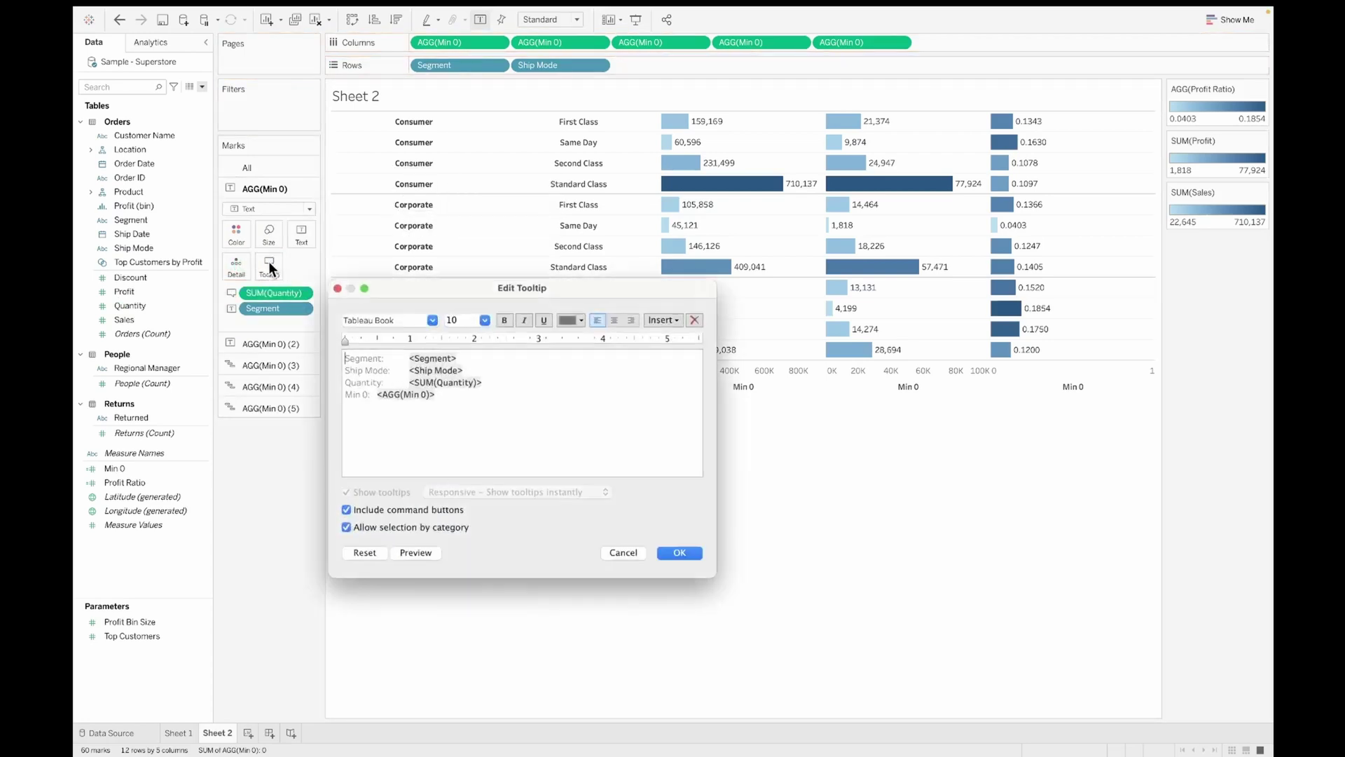
drag(456, 397, 352, 398)
key(BackSpace)
mouse_move(427, 553)
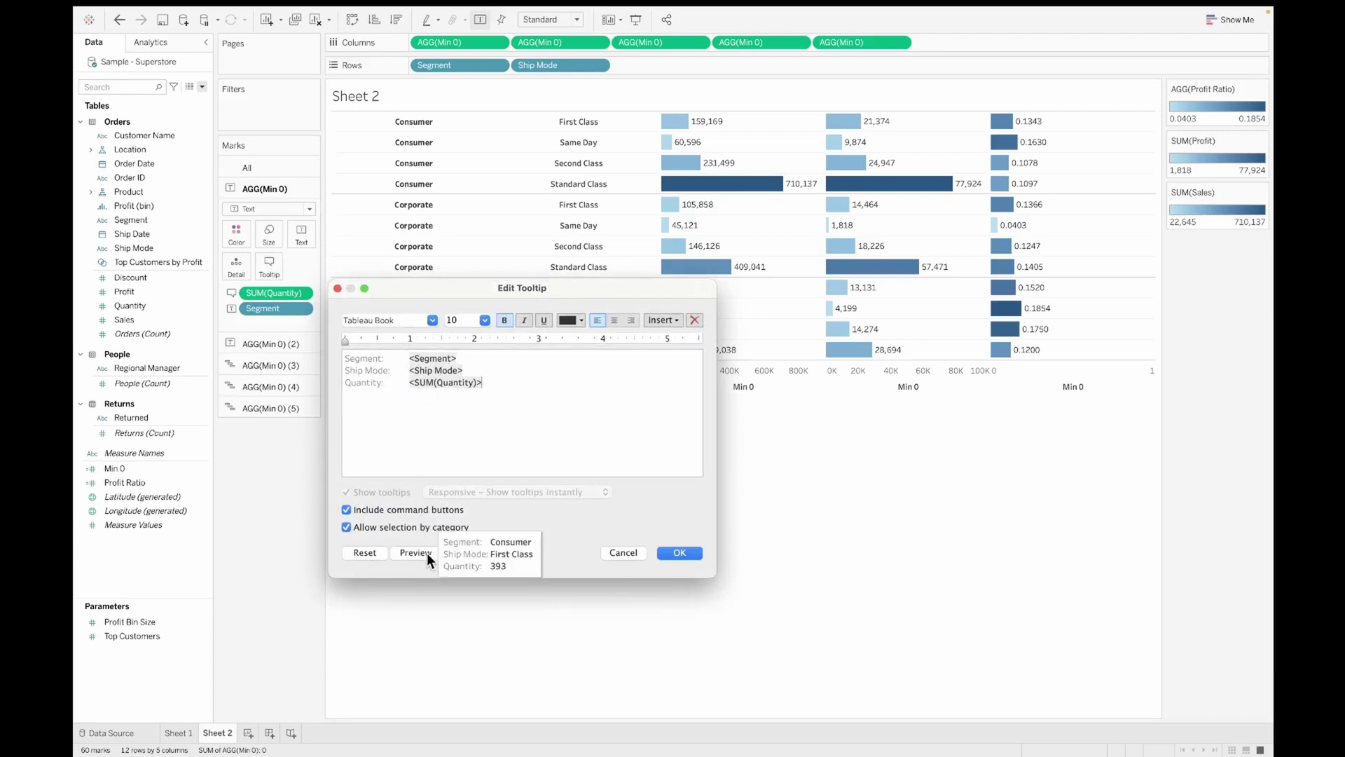
click(671, 552)
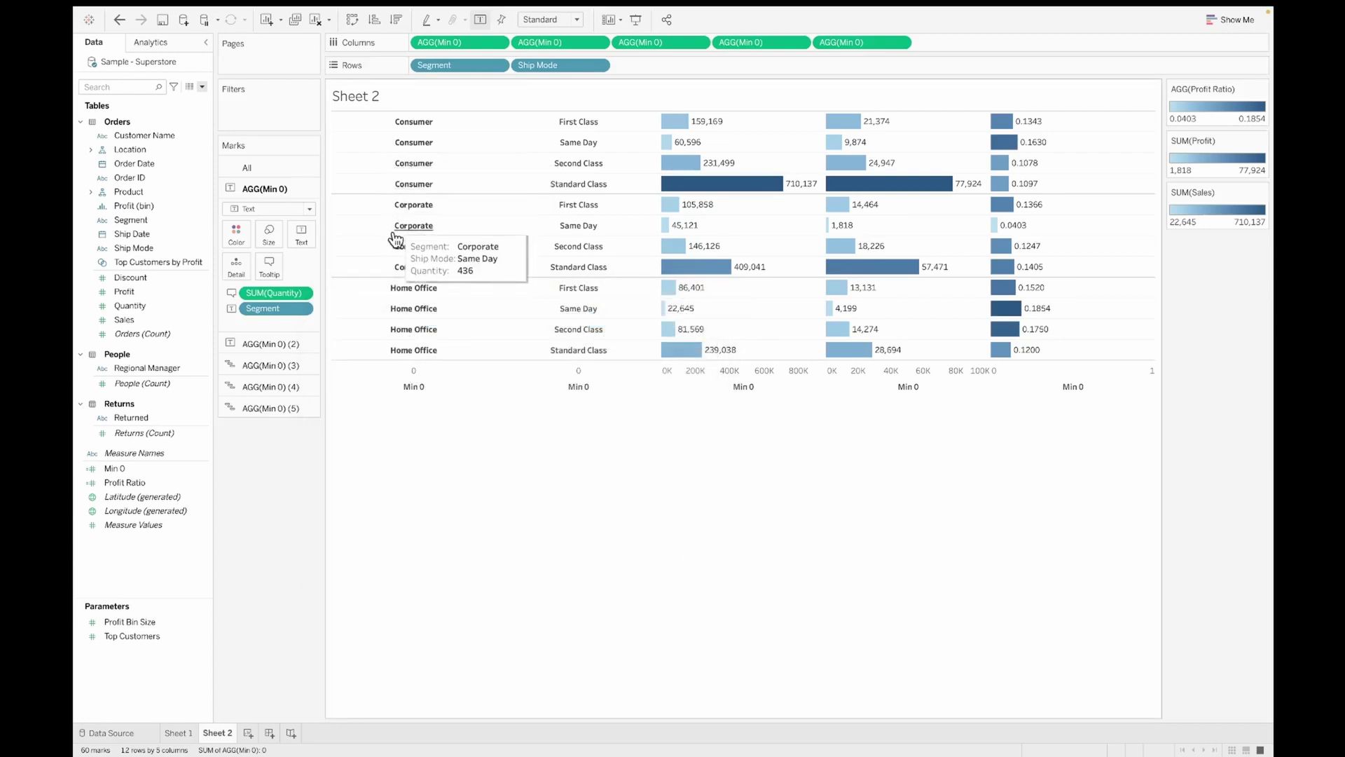
Replace the tooltip's 'Segment:' label with 'Segment of this'.
click(273, 266)
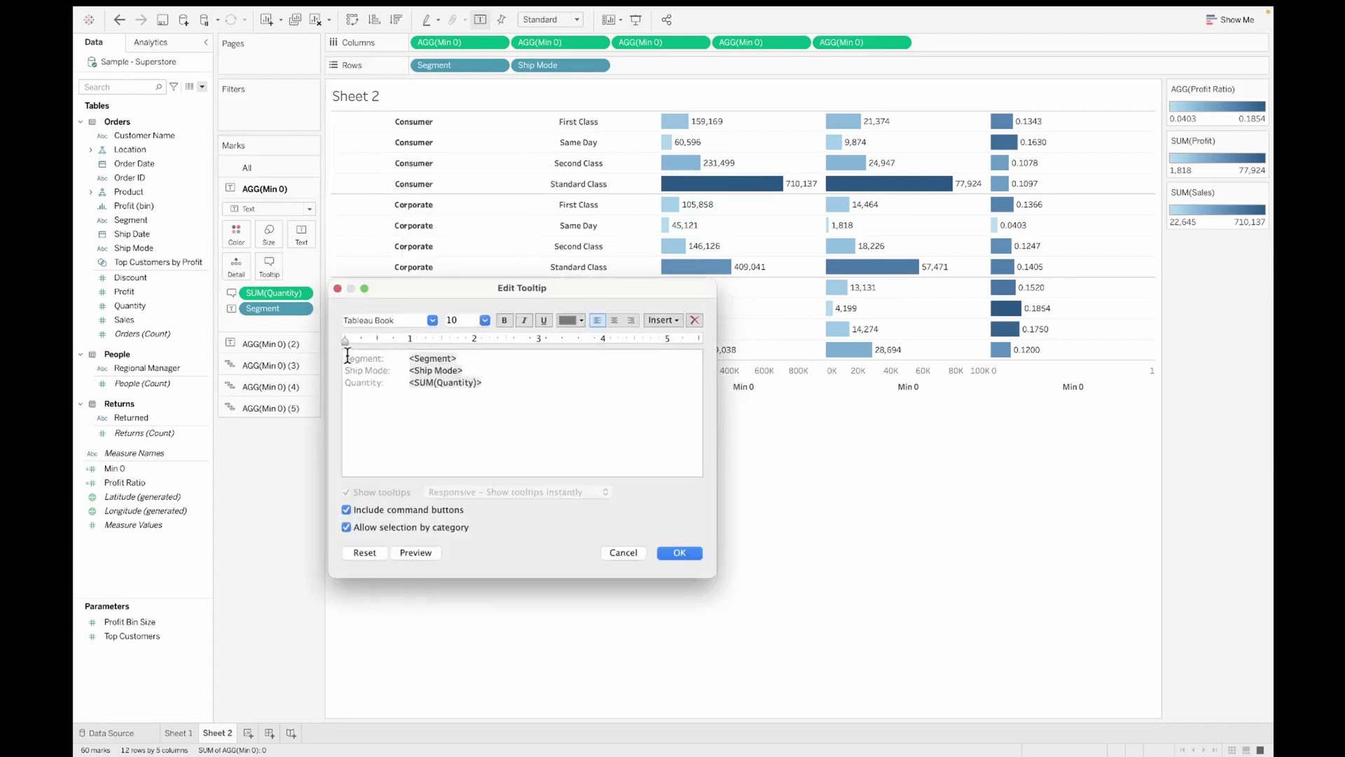
drag(344, 357, 400, 357)
key(BackSpace)
text(Segment of this is)
click(683, 552)
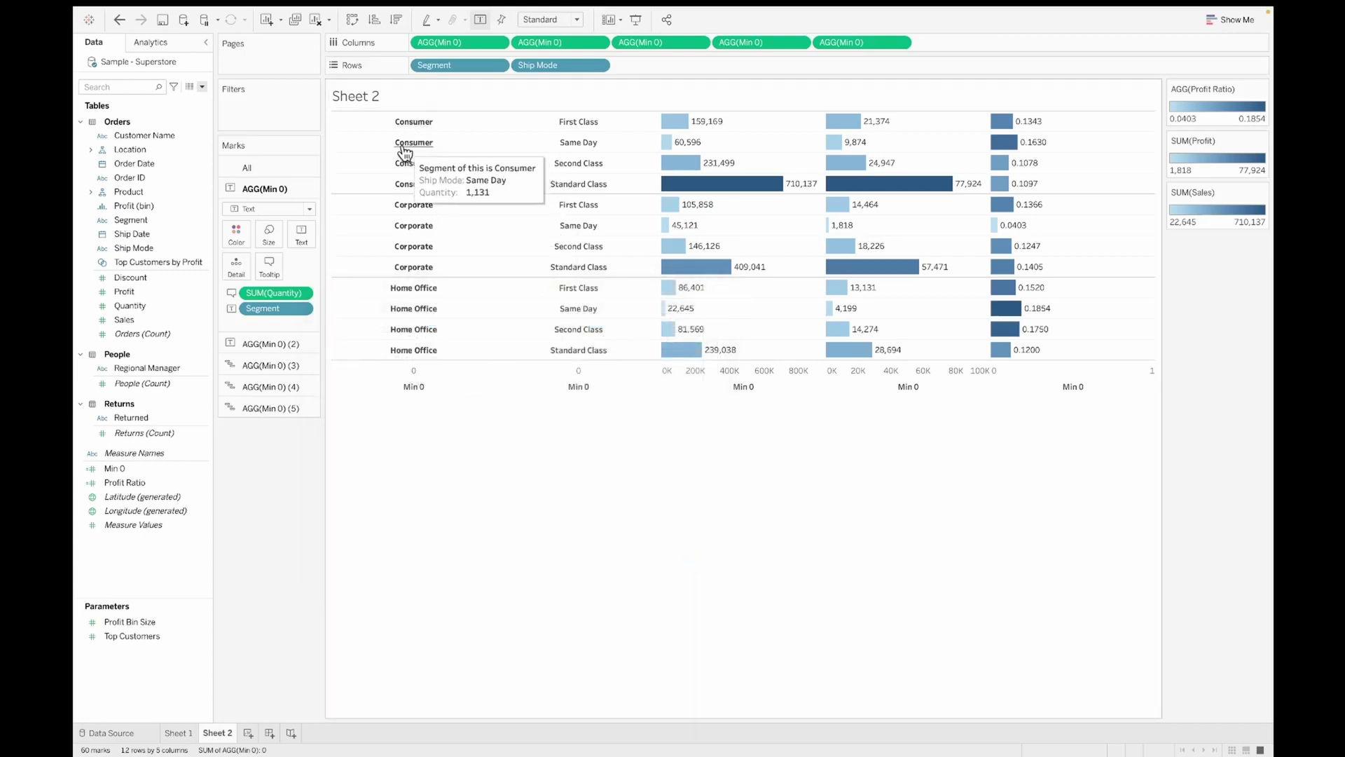
Make the Segment field in the tooltip blue at font size 11.
click(269, 266)
double_click(444, 358)
click(579, 322)
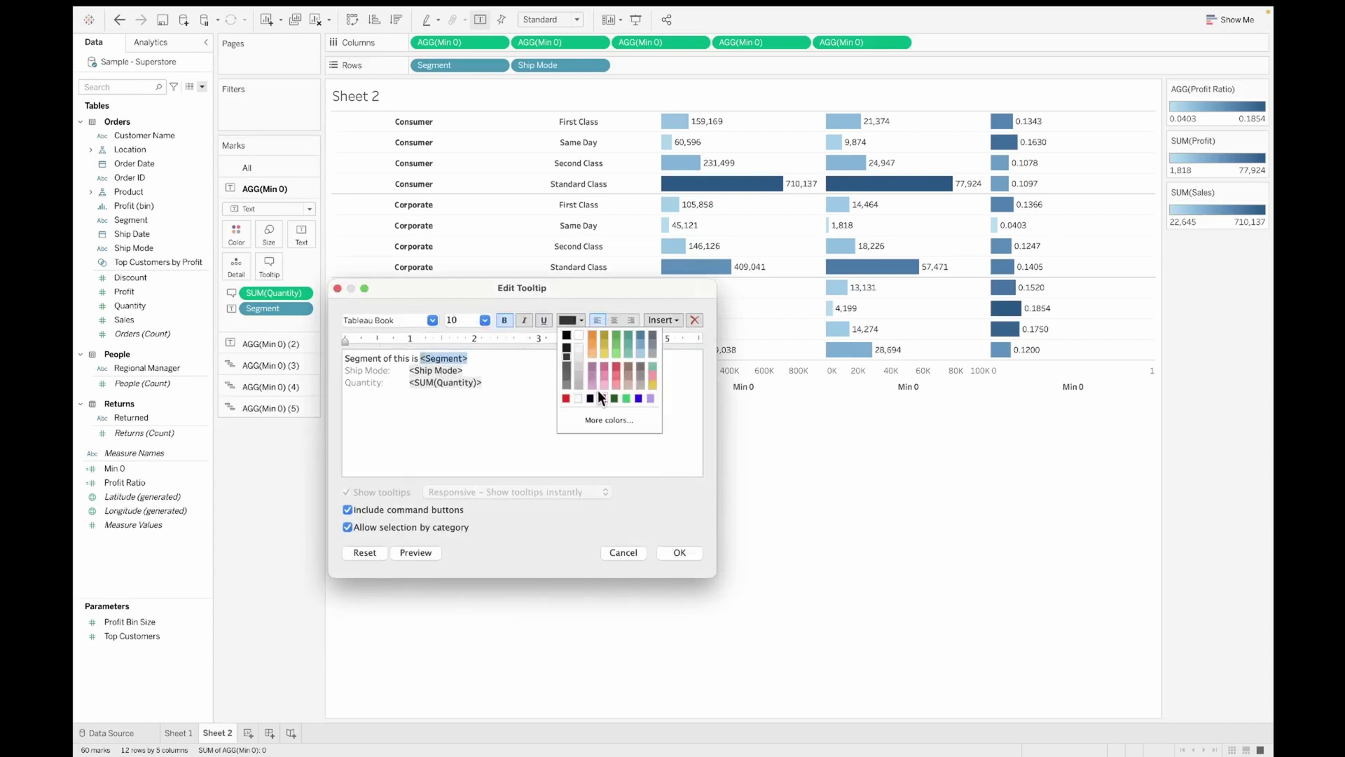
click(638, 398)
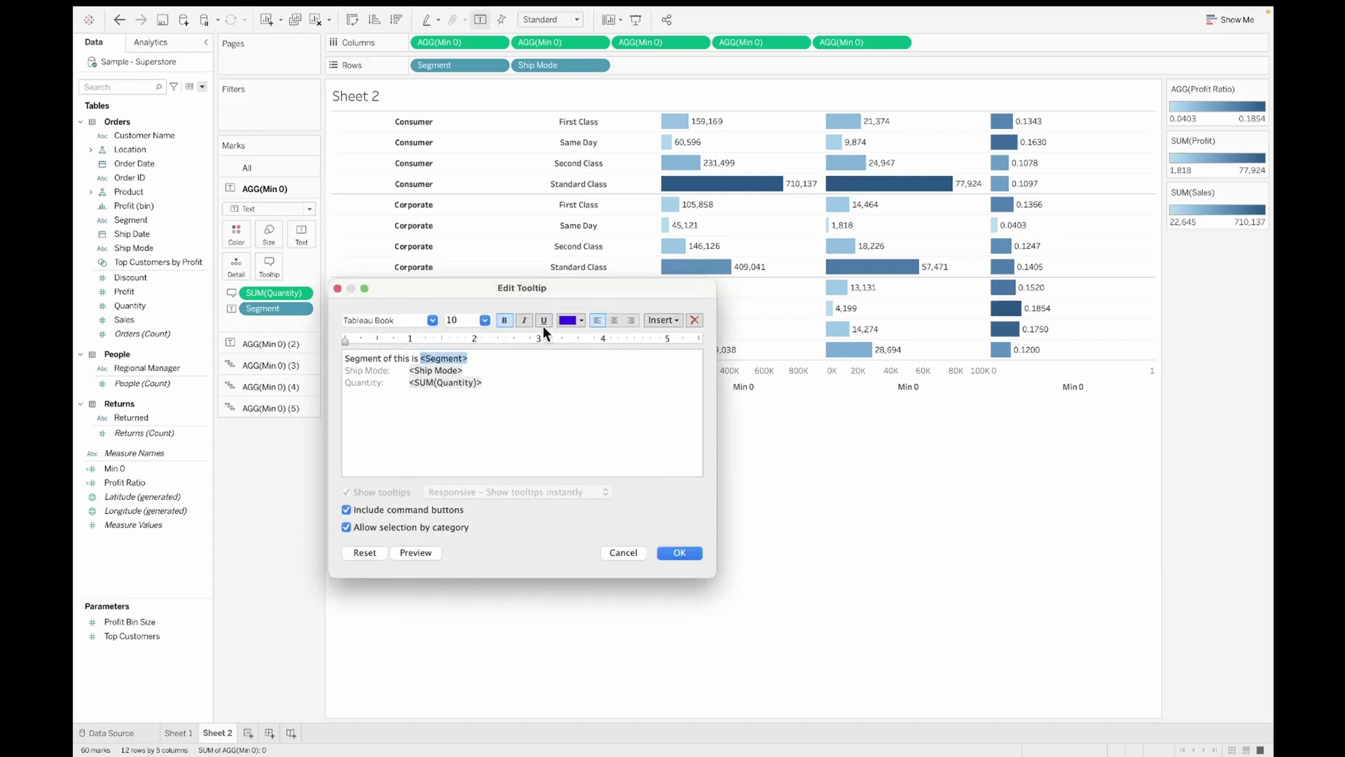
click(485, 320)
click(470, 364)
click(533, 385)
click(671, 554)
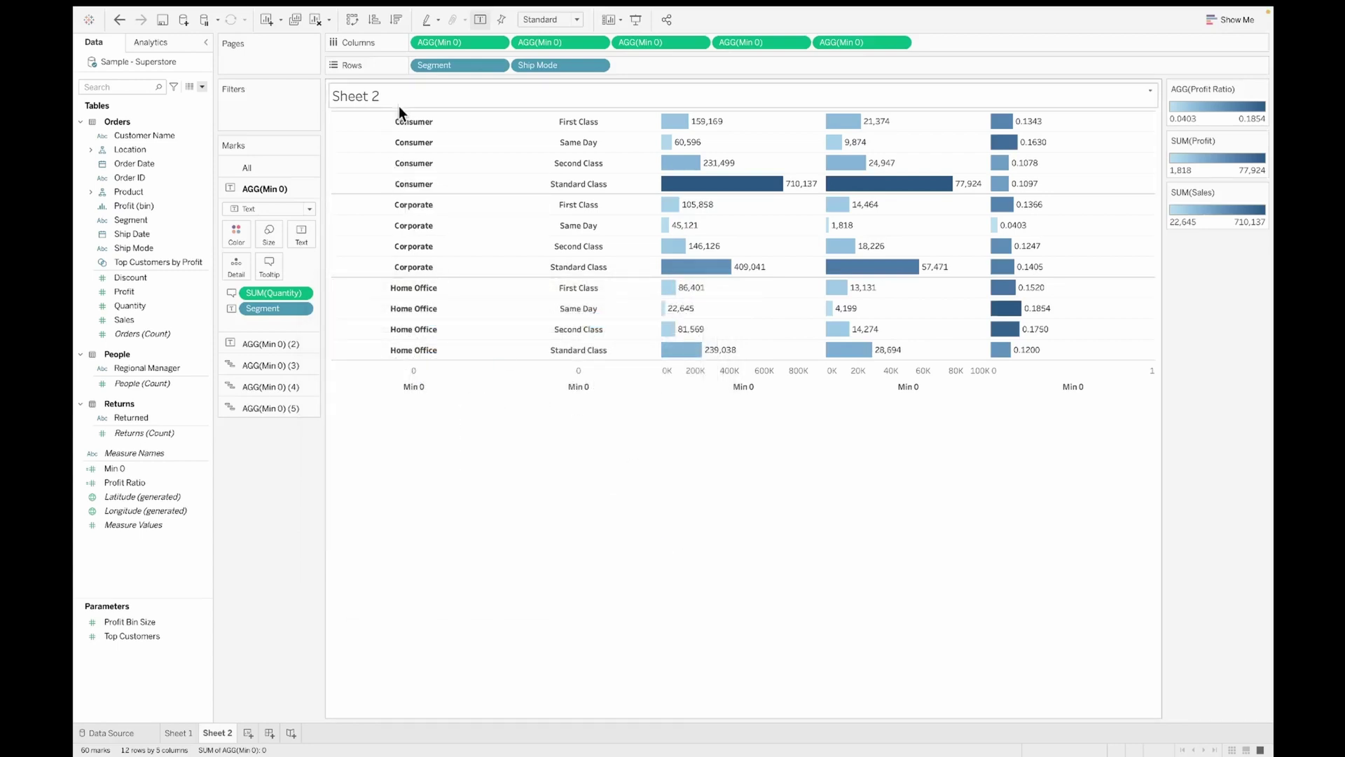
mouse_move(409, 126)
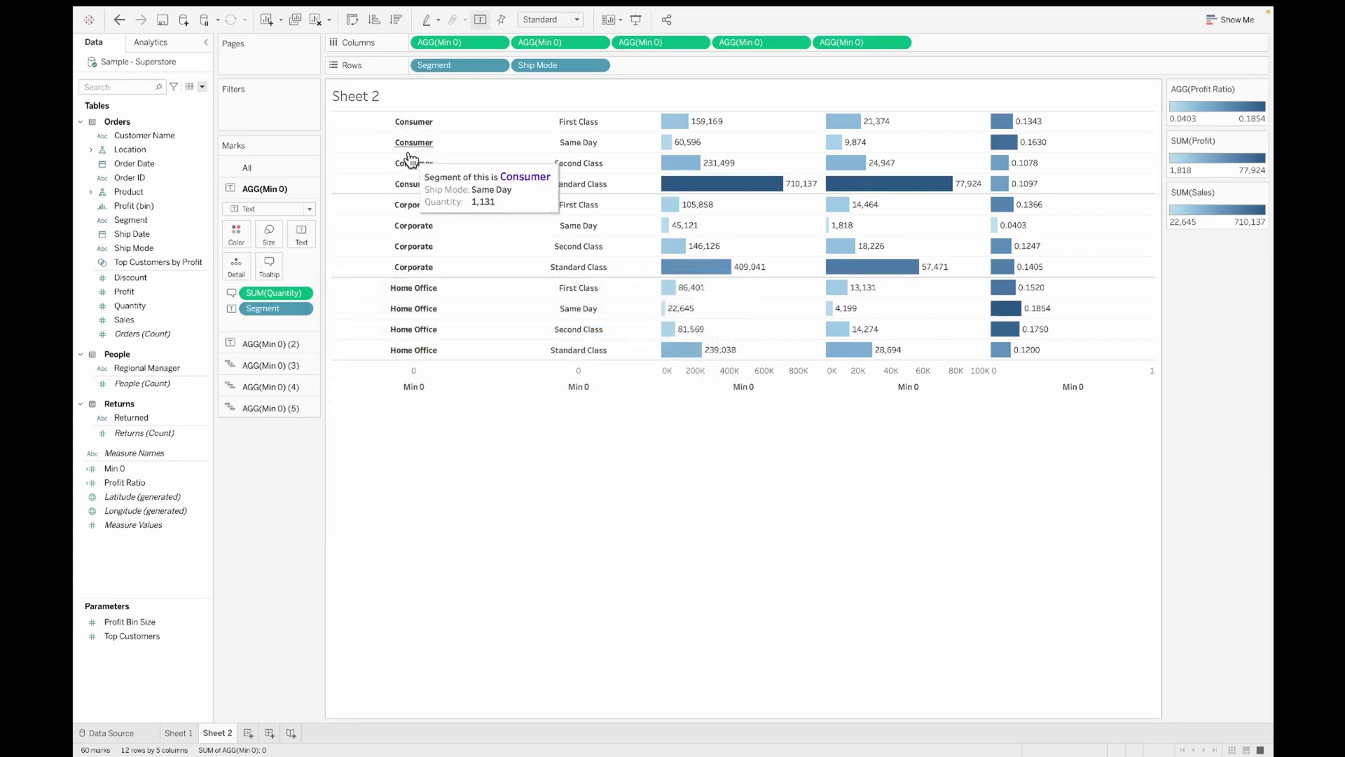
mouse_move(411, 186)
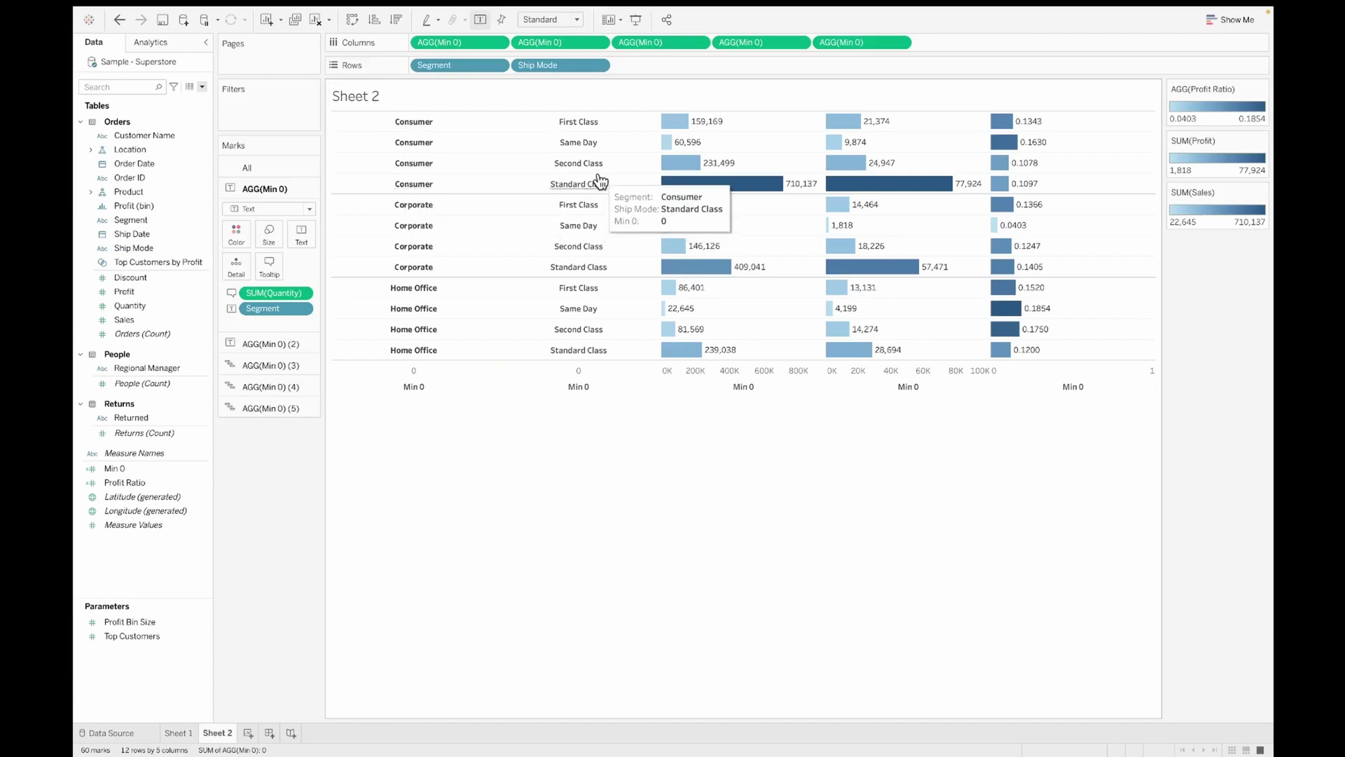
Add Sales and Quantity to the Ship Mode column's tooltip and delete its Min 0 line.
click(255, 344)
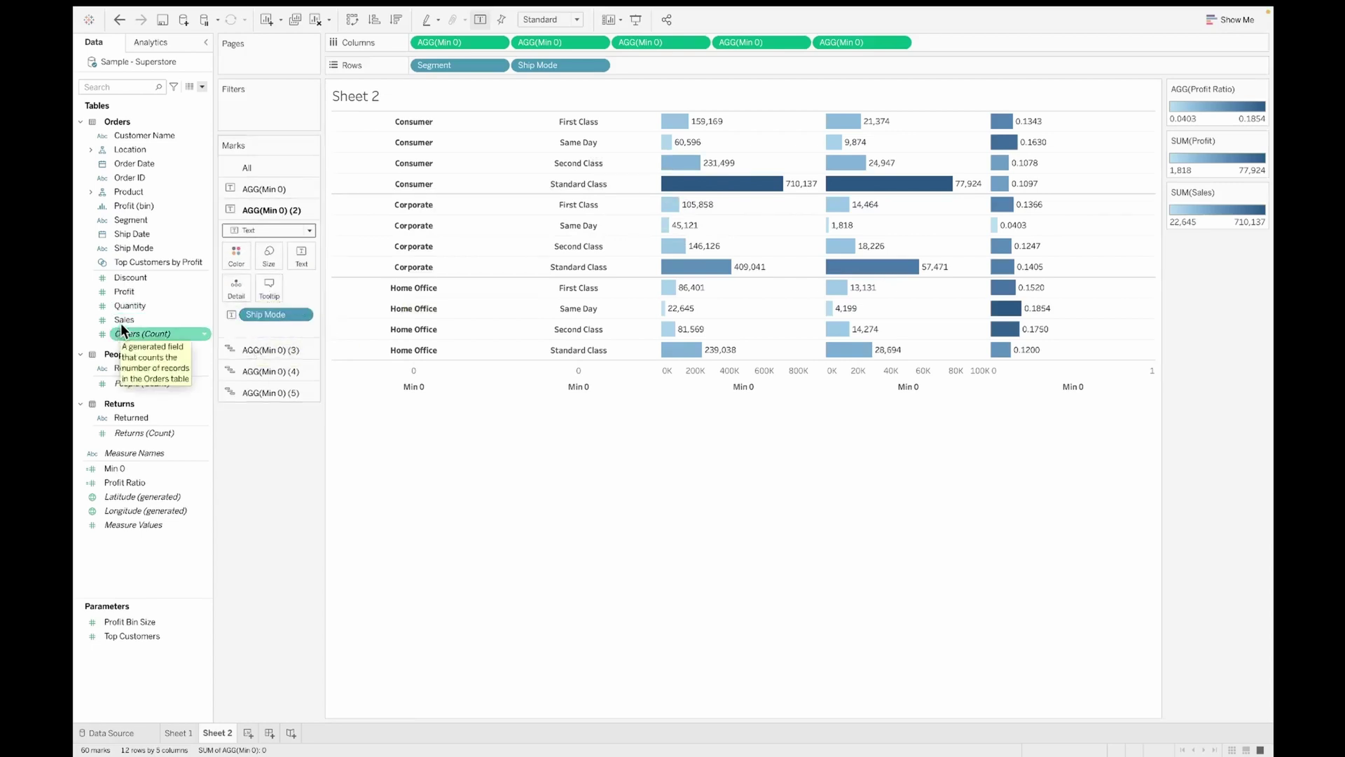
drag(120, 320, 262, 287)
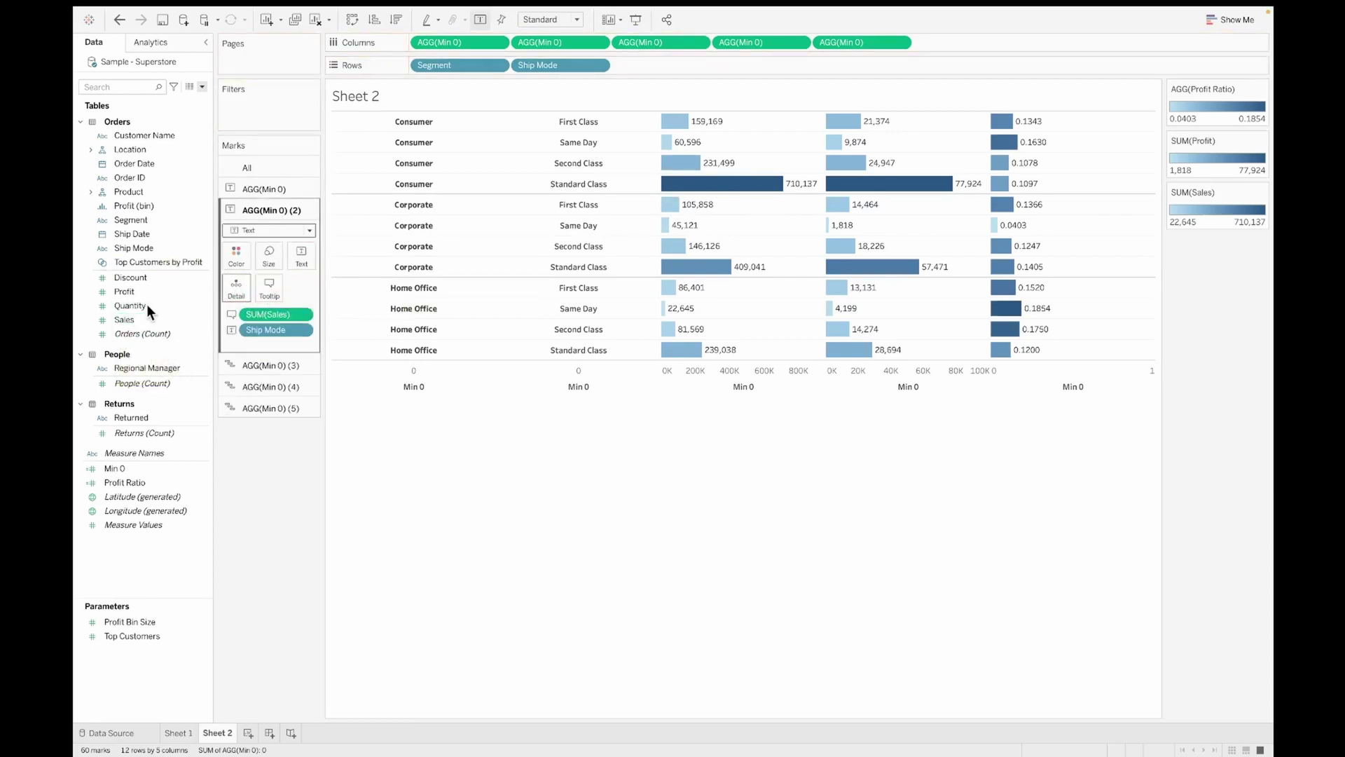
drag(128, 304, 263, 291)
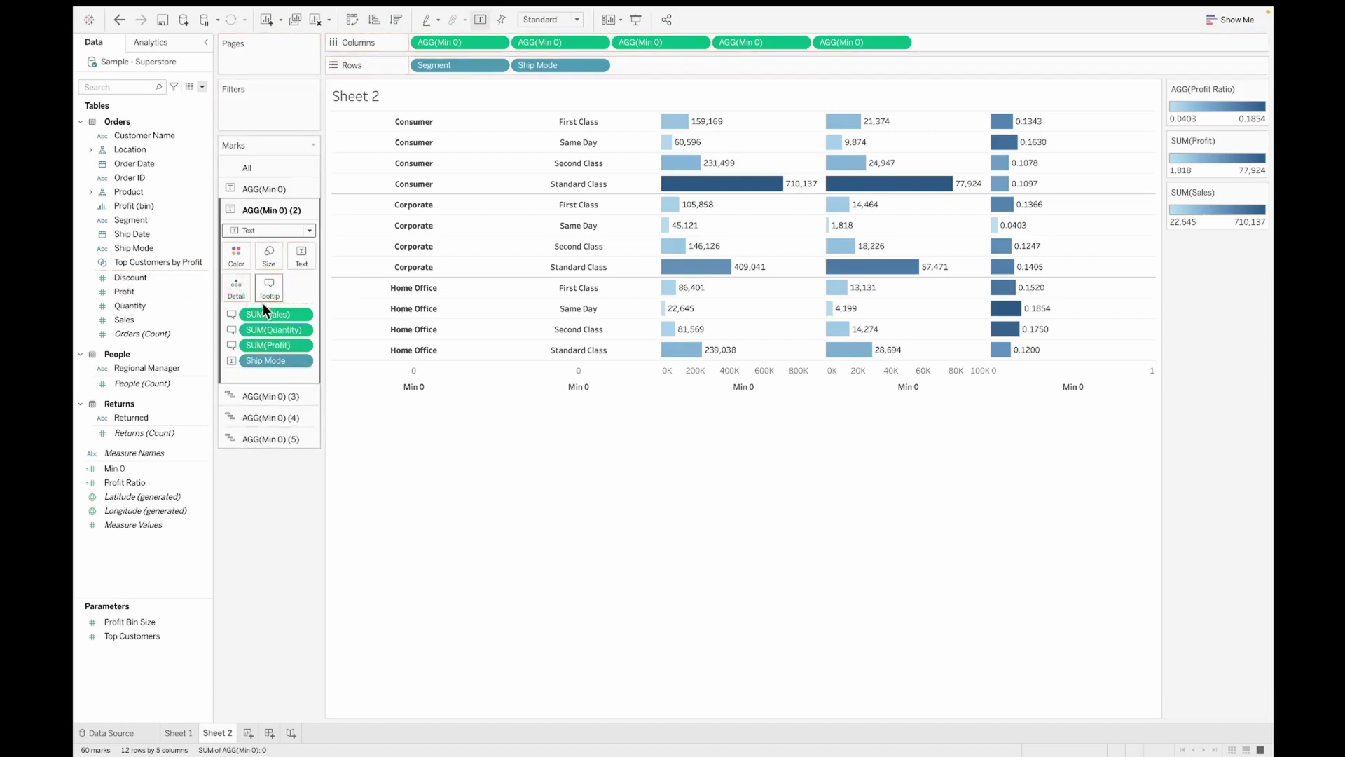
click(269, 287)
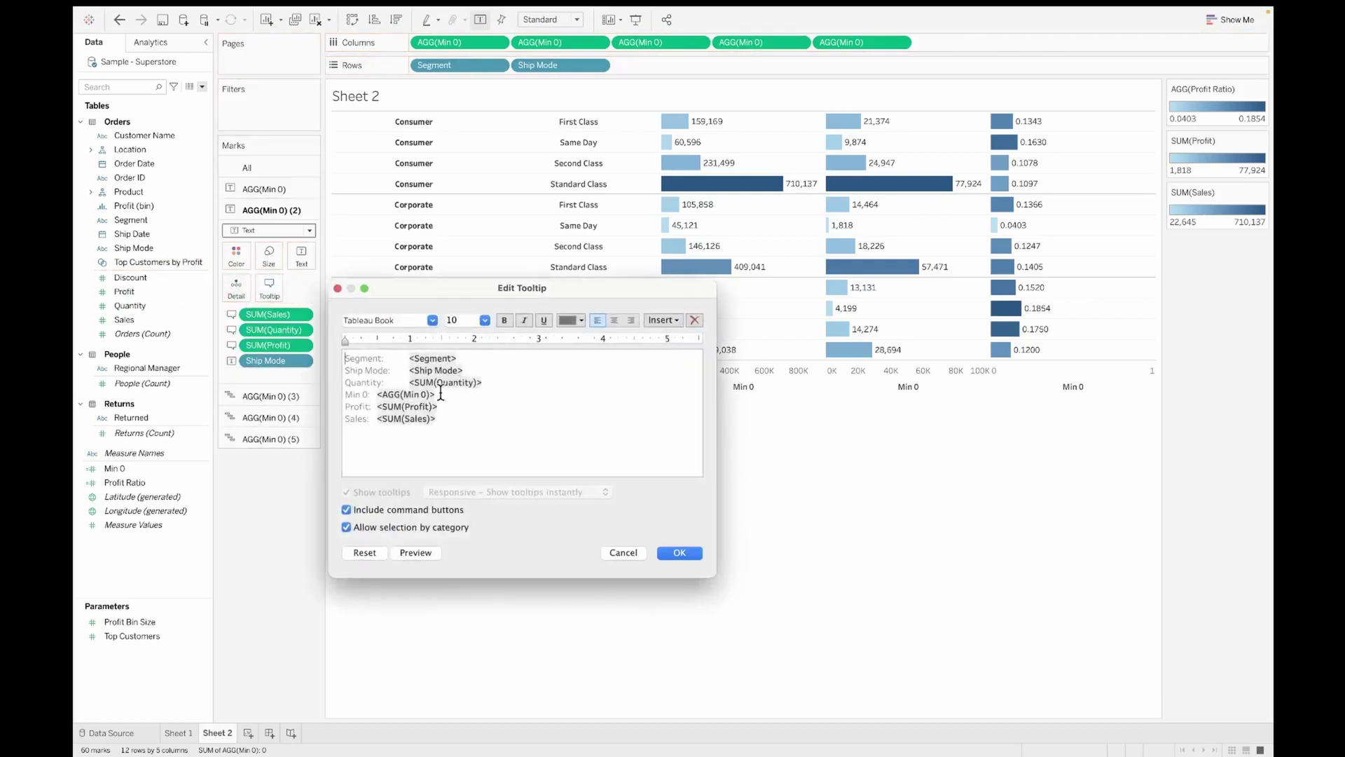
drag(435, 393, 326, 391)
key(BackSpace)
key(BackSpace)
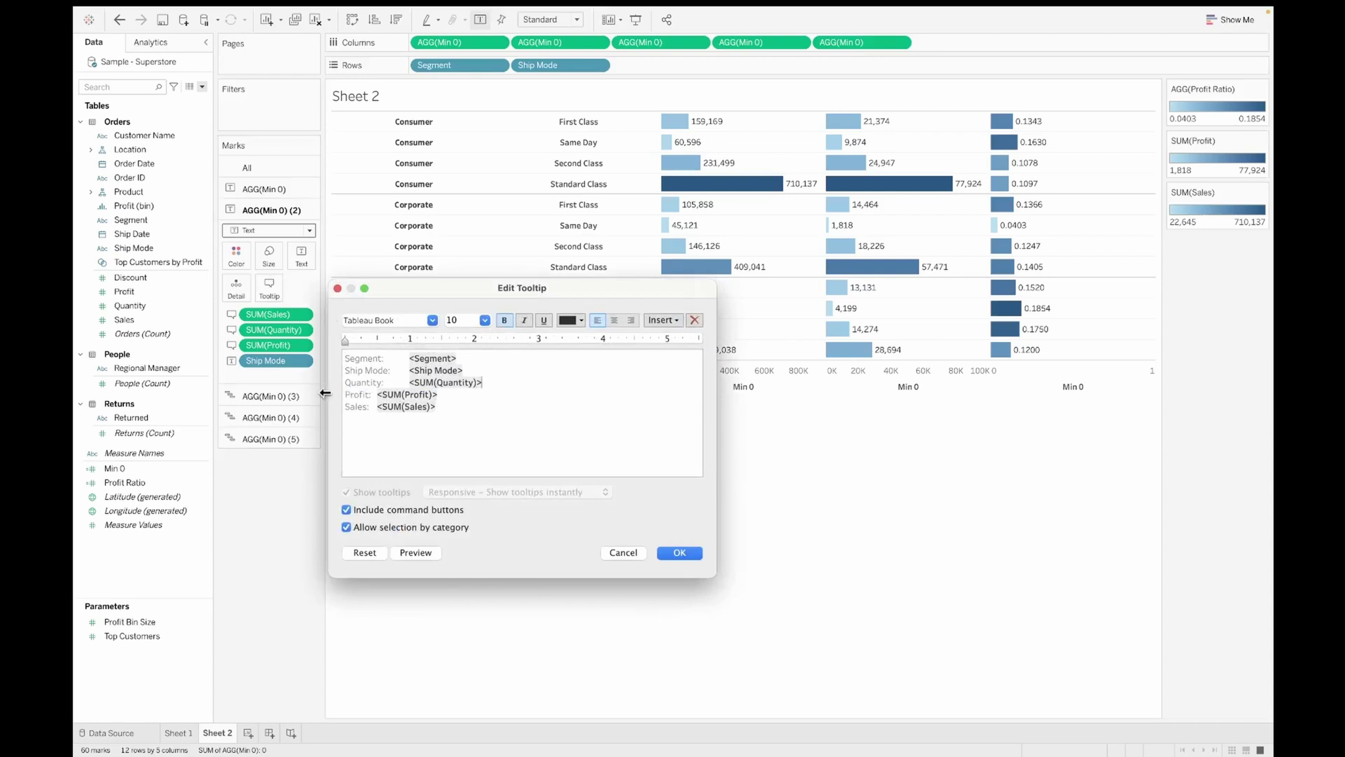
click(666, 552)
mouse_move(588, 124)
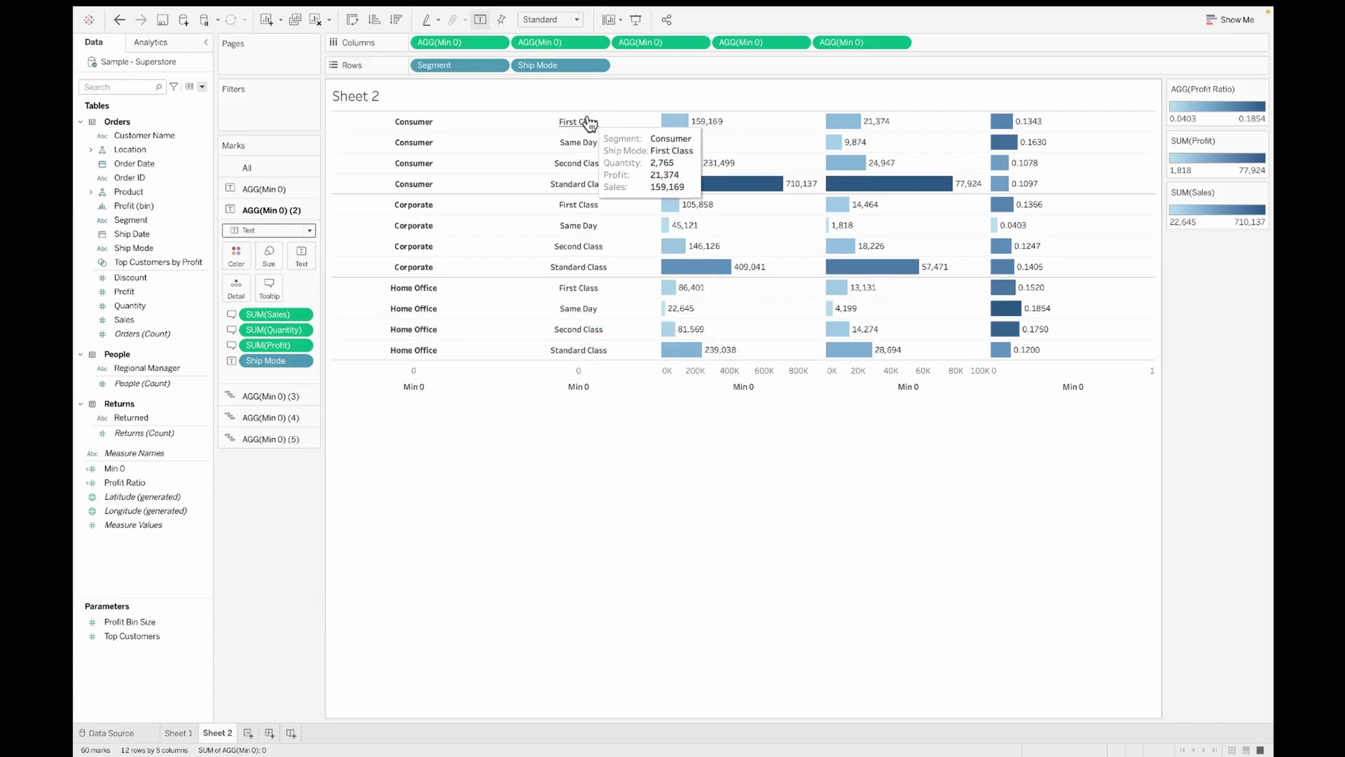
mouse_move(579, 188)
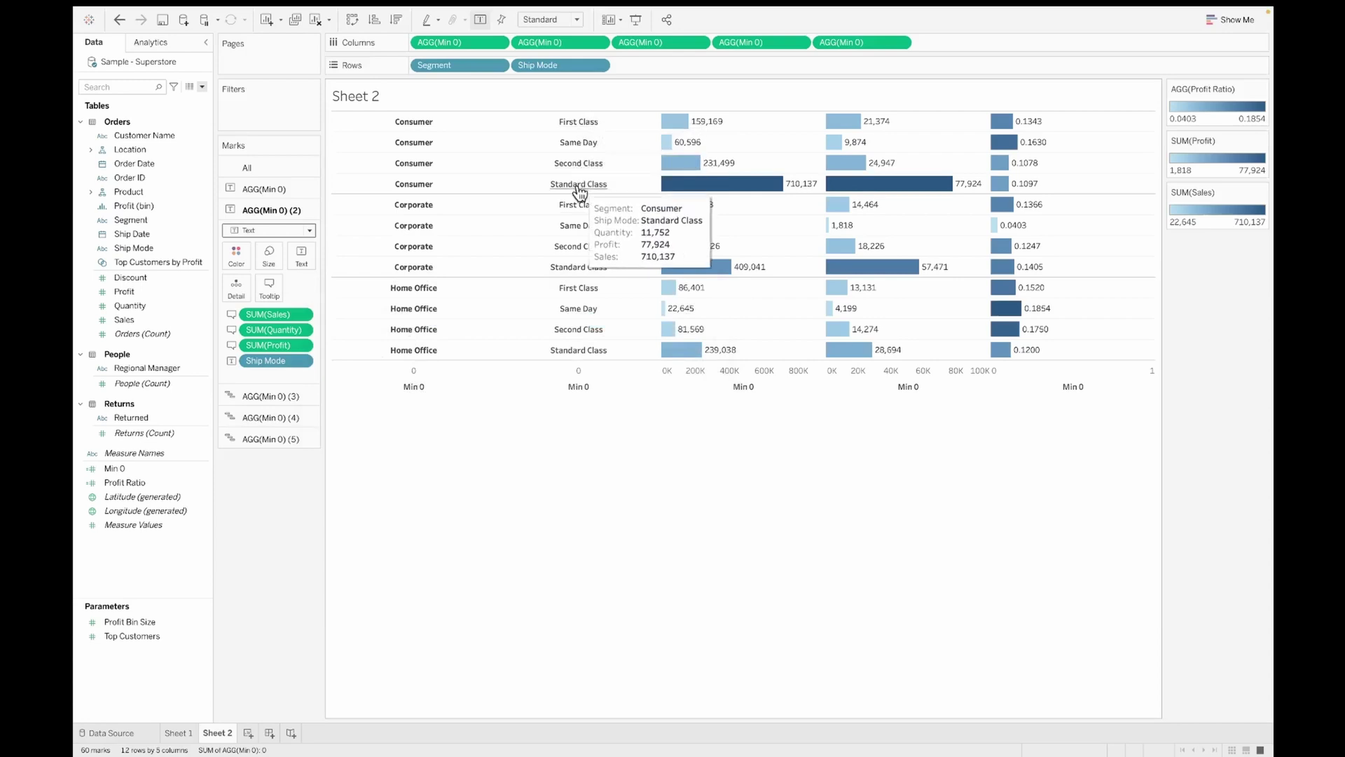
click(265, 287)
click(536, 418)
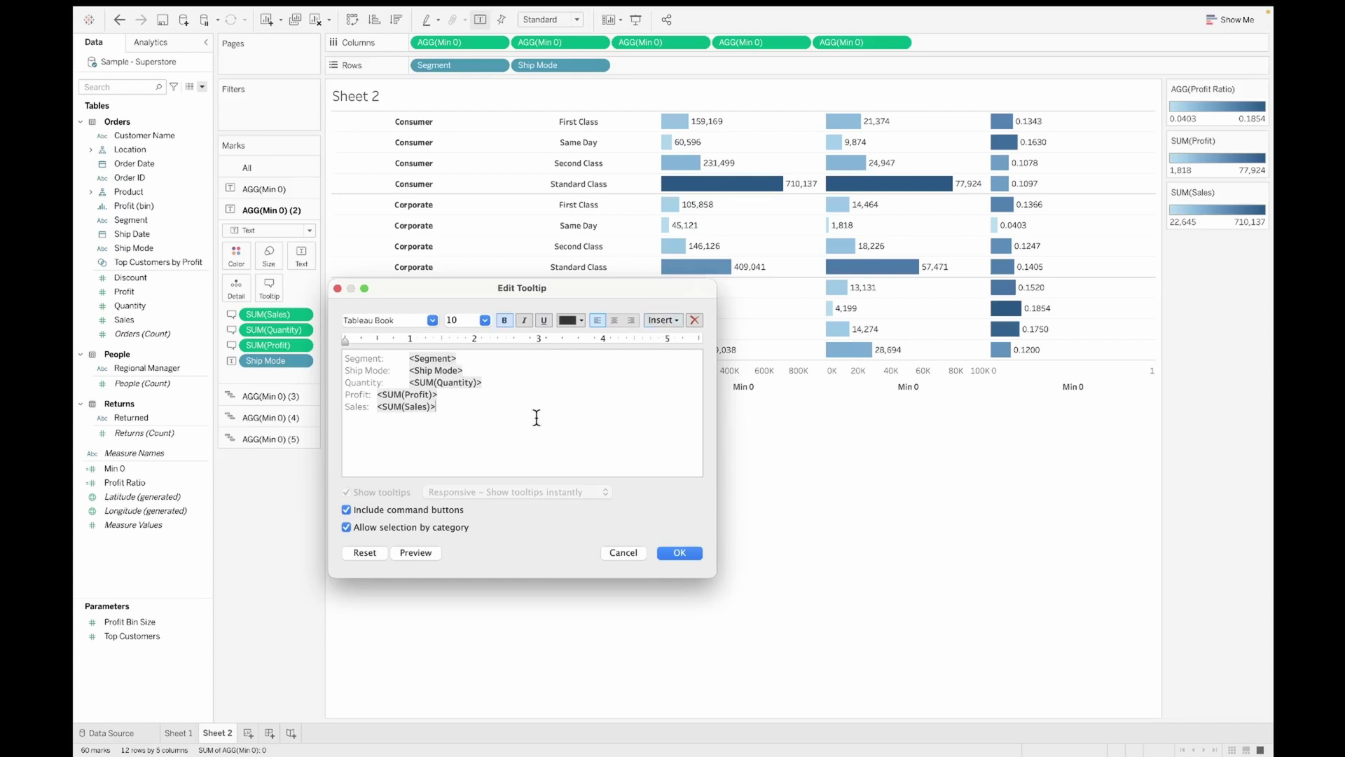
click(667, 315)
mouse_move(680, 338)
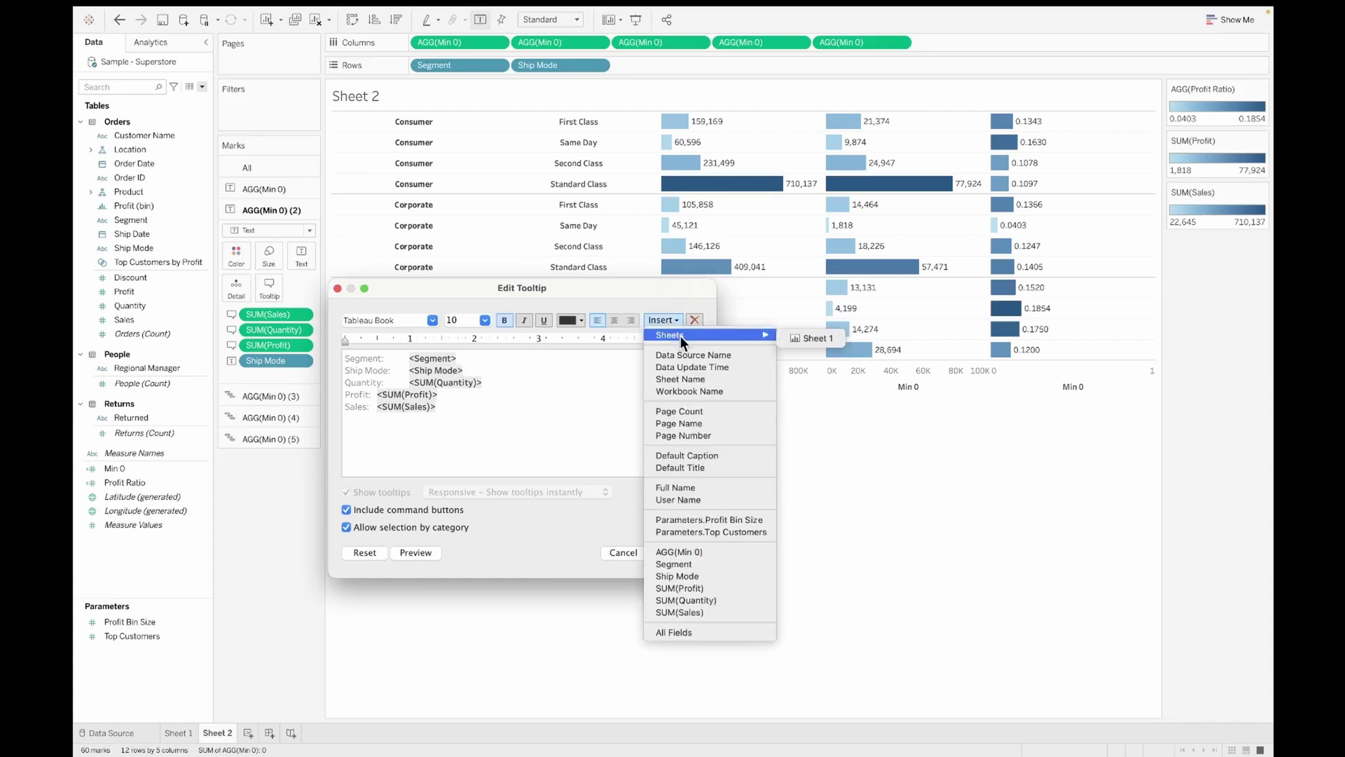
click(808, 338)
click(679, 554)
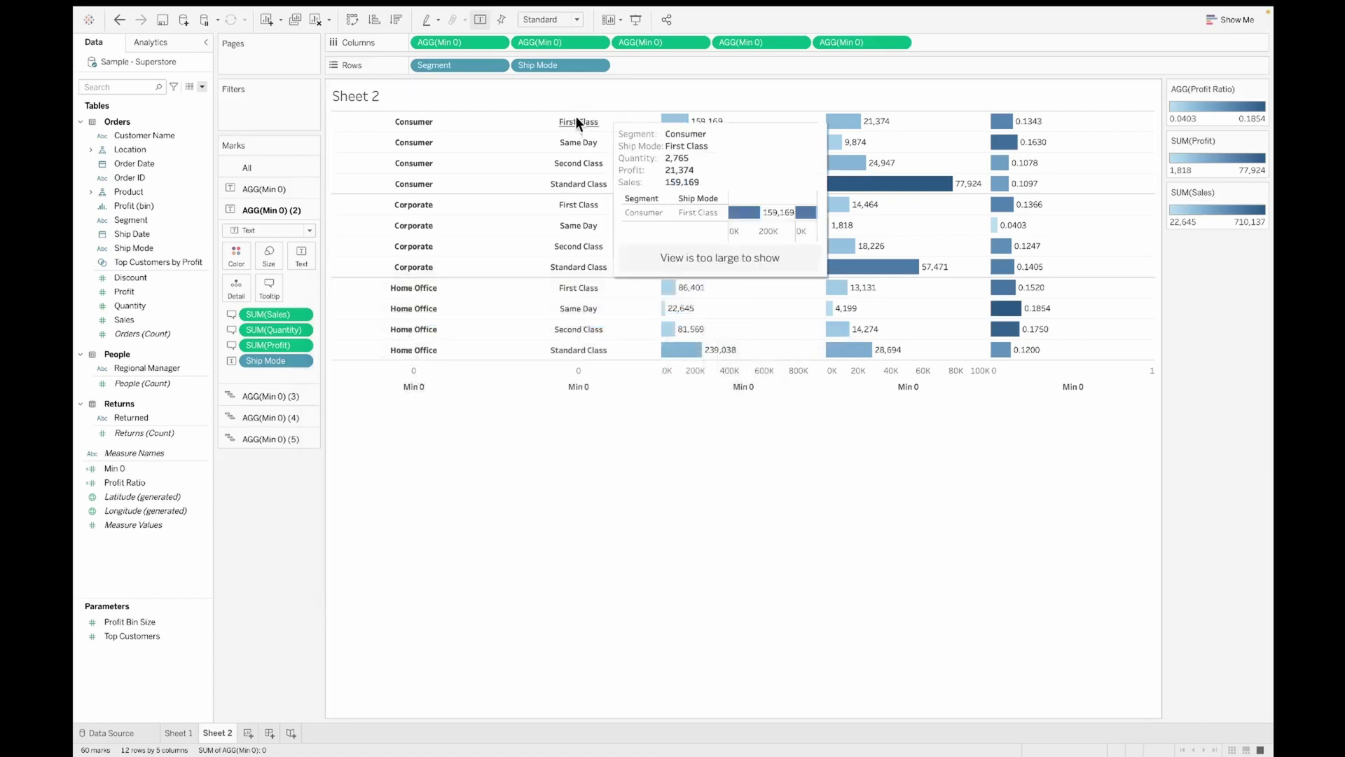
mouse_move(574, 124)
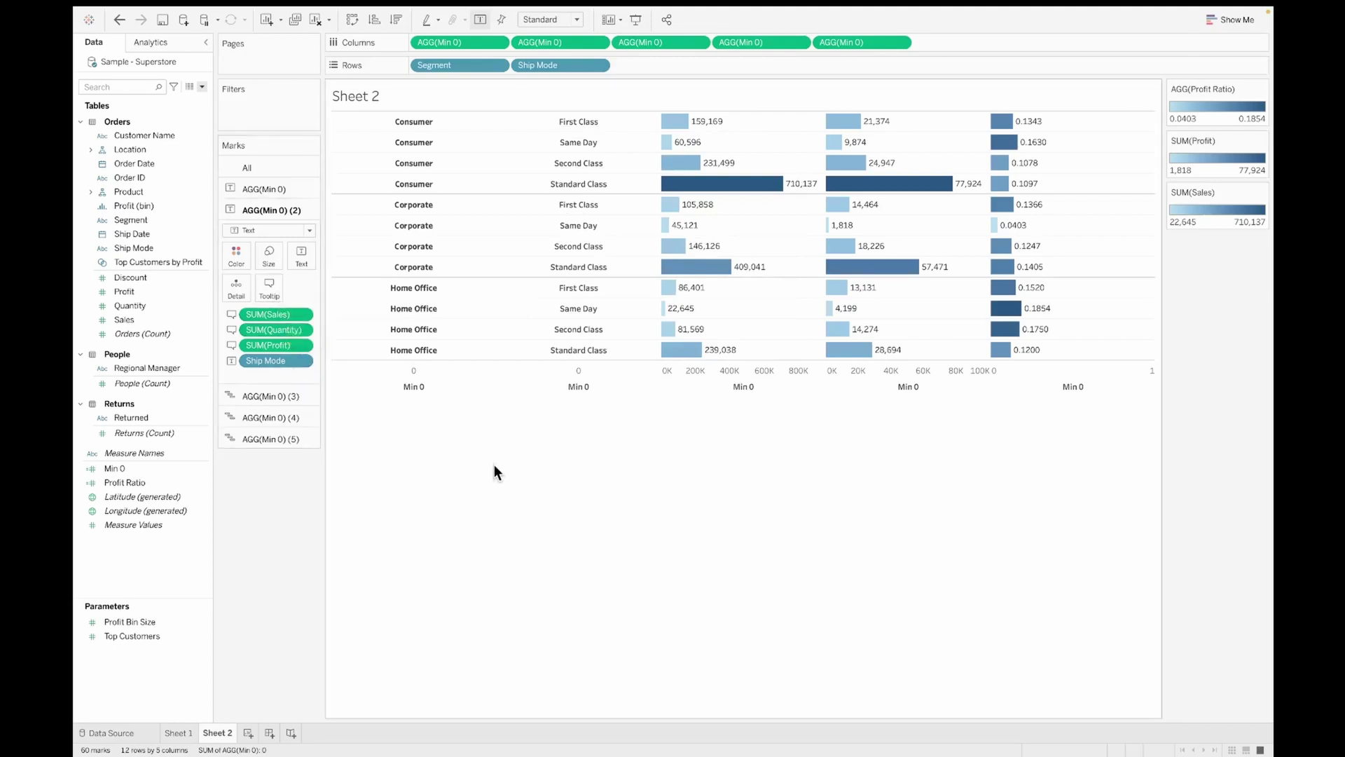
click(266, 287)
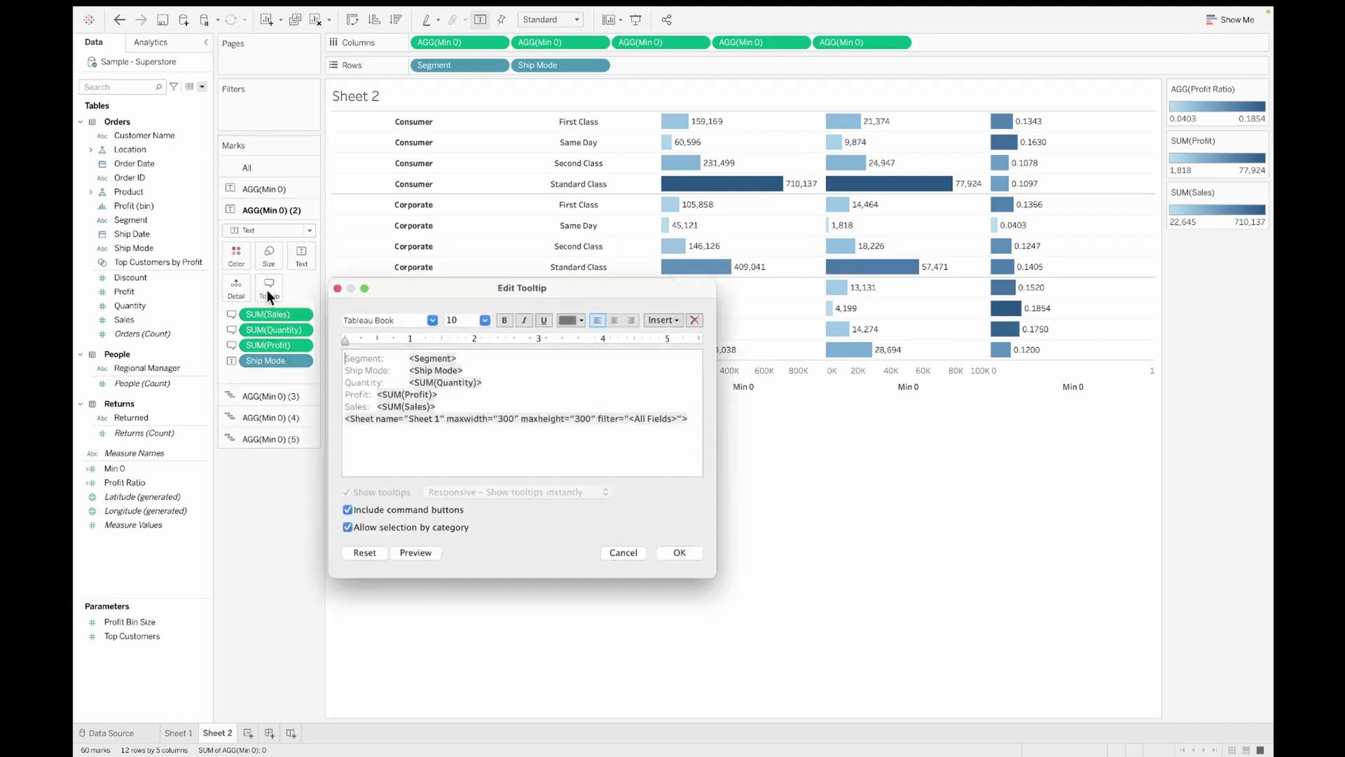
triple_click(334, 421)
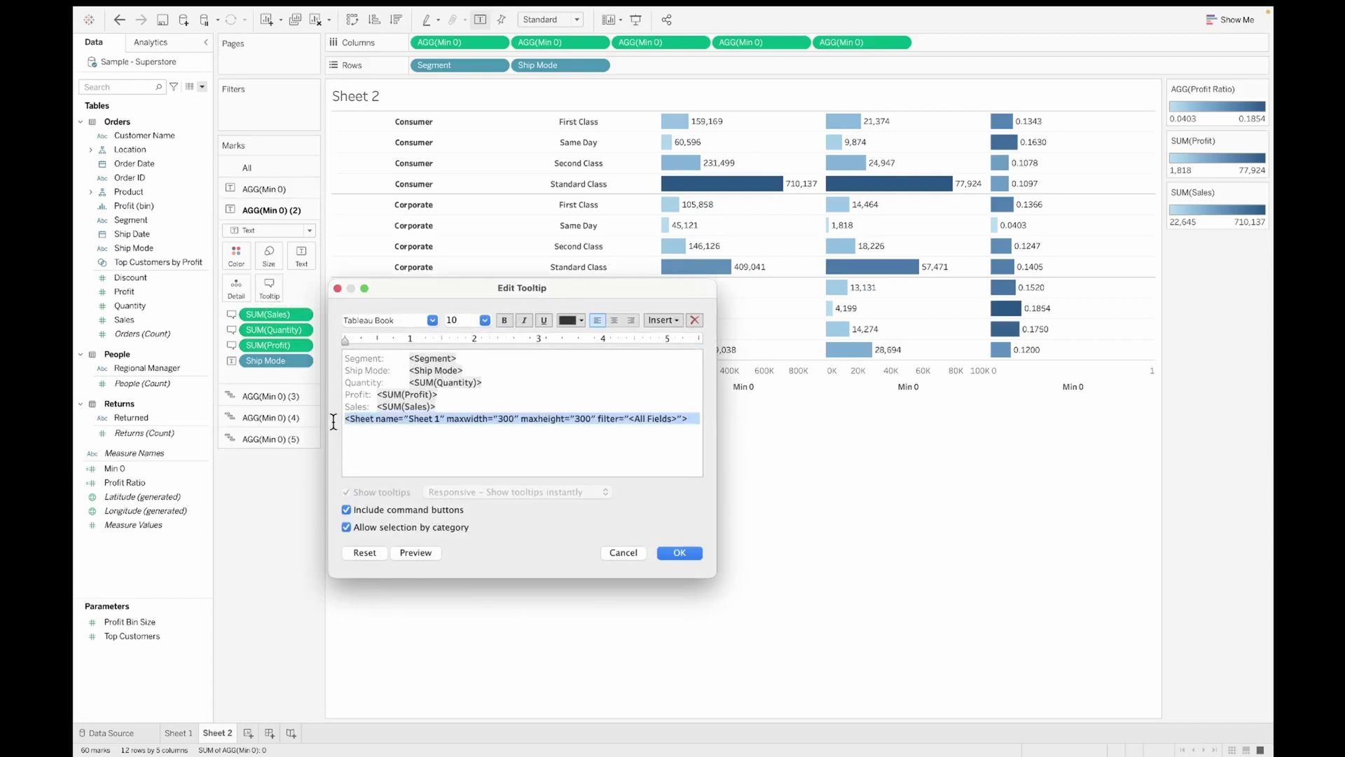
key(BackSpace)
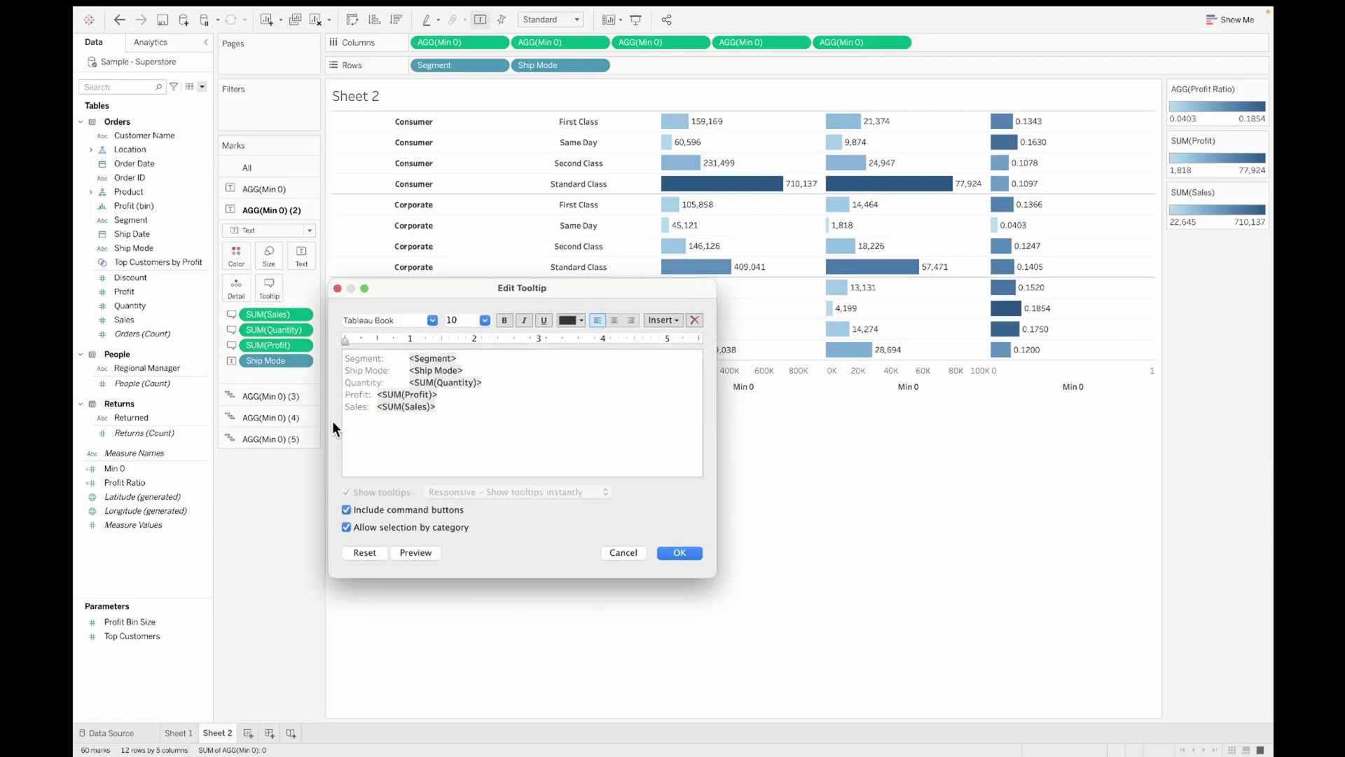
click(674, 554)
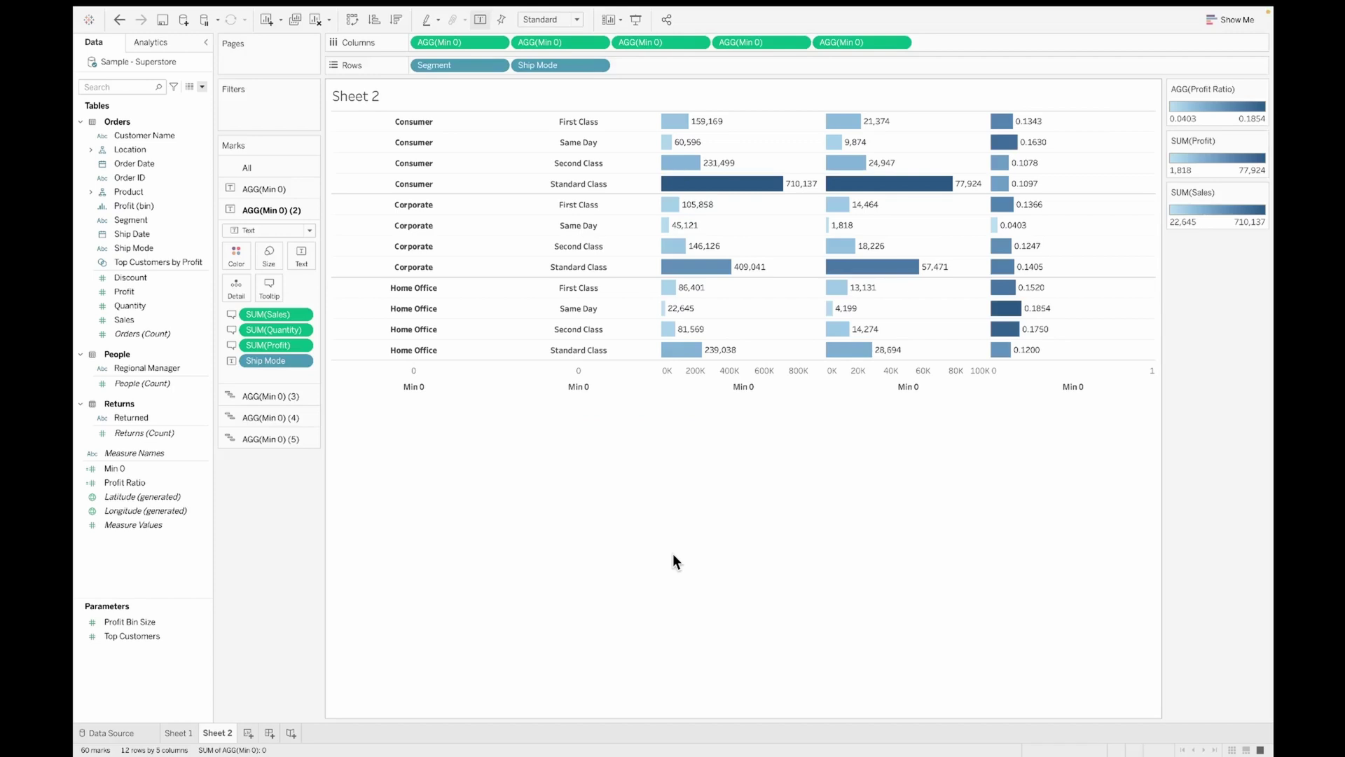
Create a new dashboard holding Sheet 2 with a height of 600.
click(270, 733)
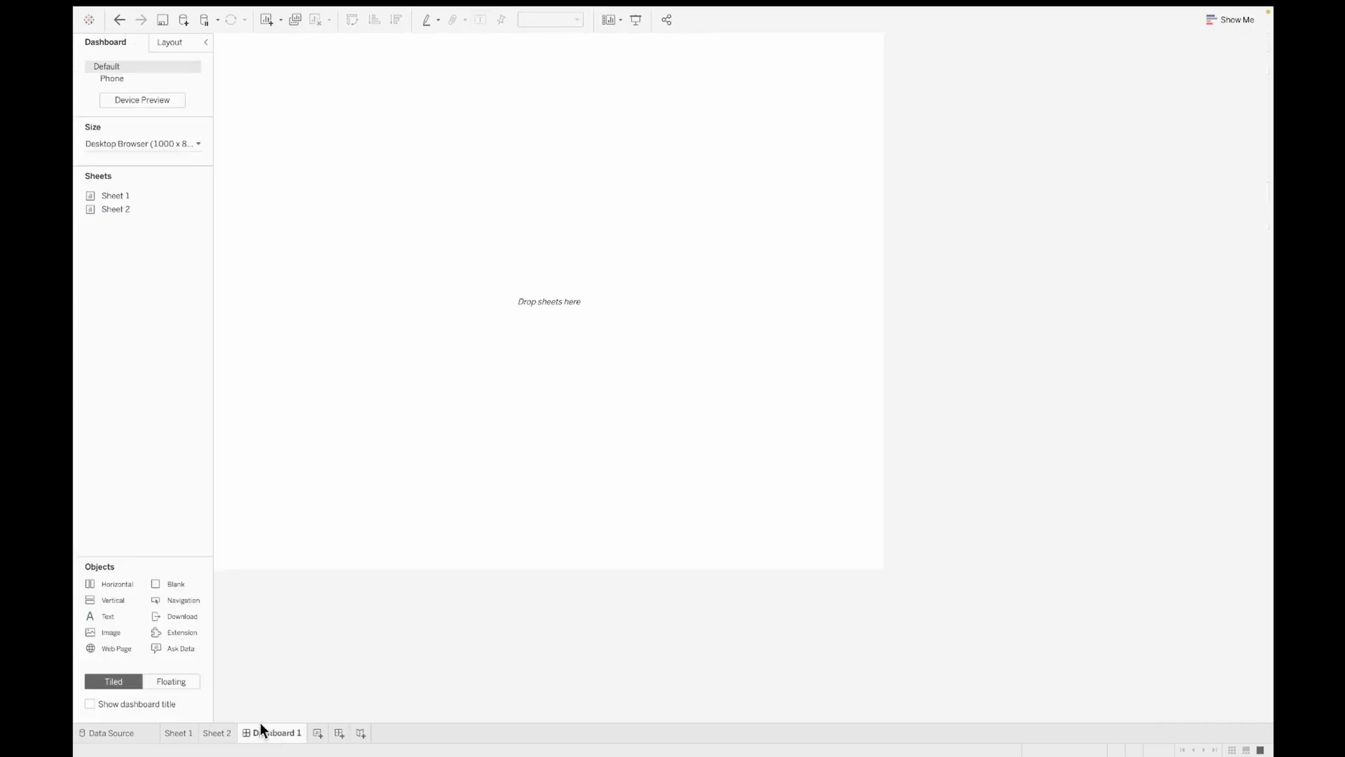
drag(124, 214, 463, 247)
text(600)
key(Return)
Fit Sheet 2 to Entire View on the dashboard.
click(546, 20)
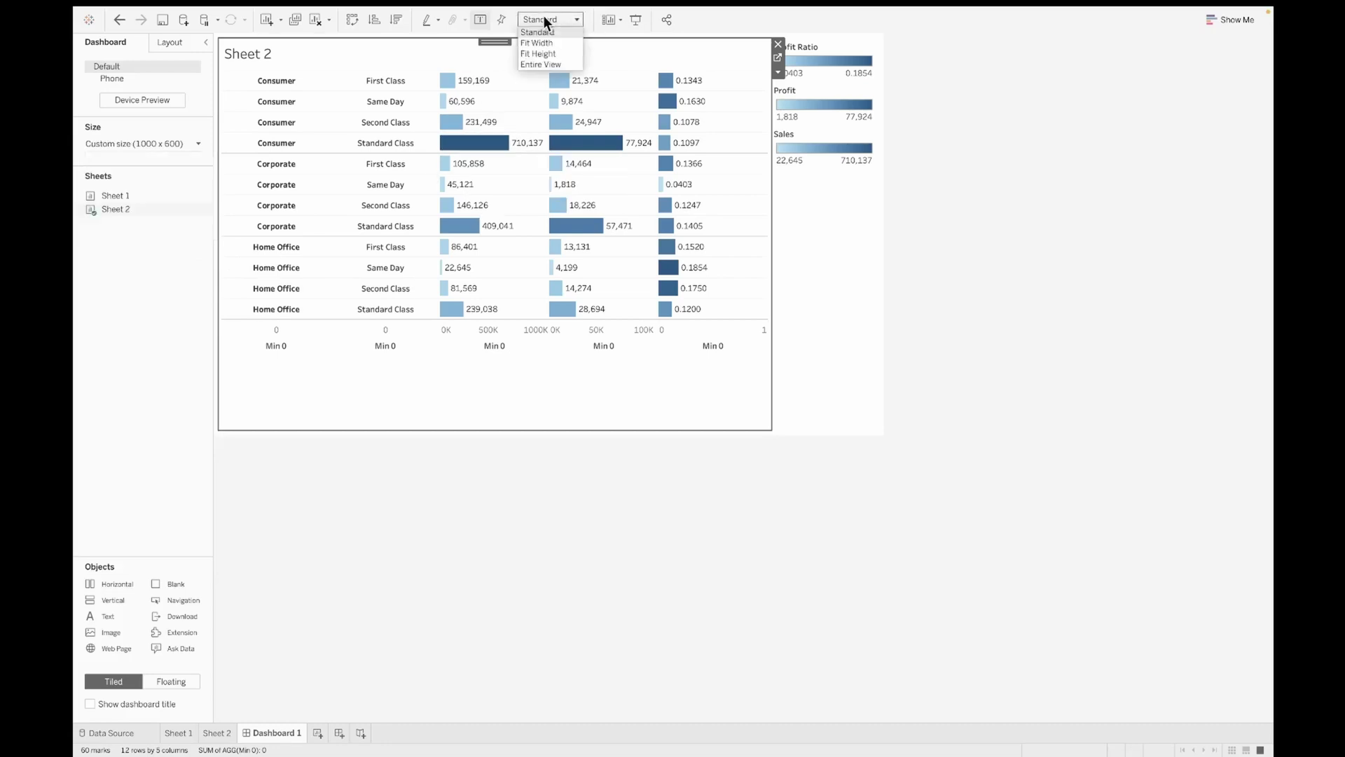
click(545, 64)
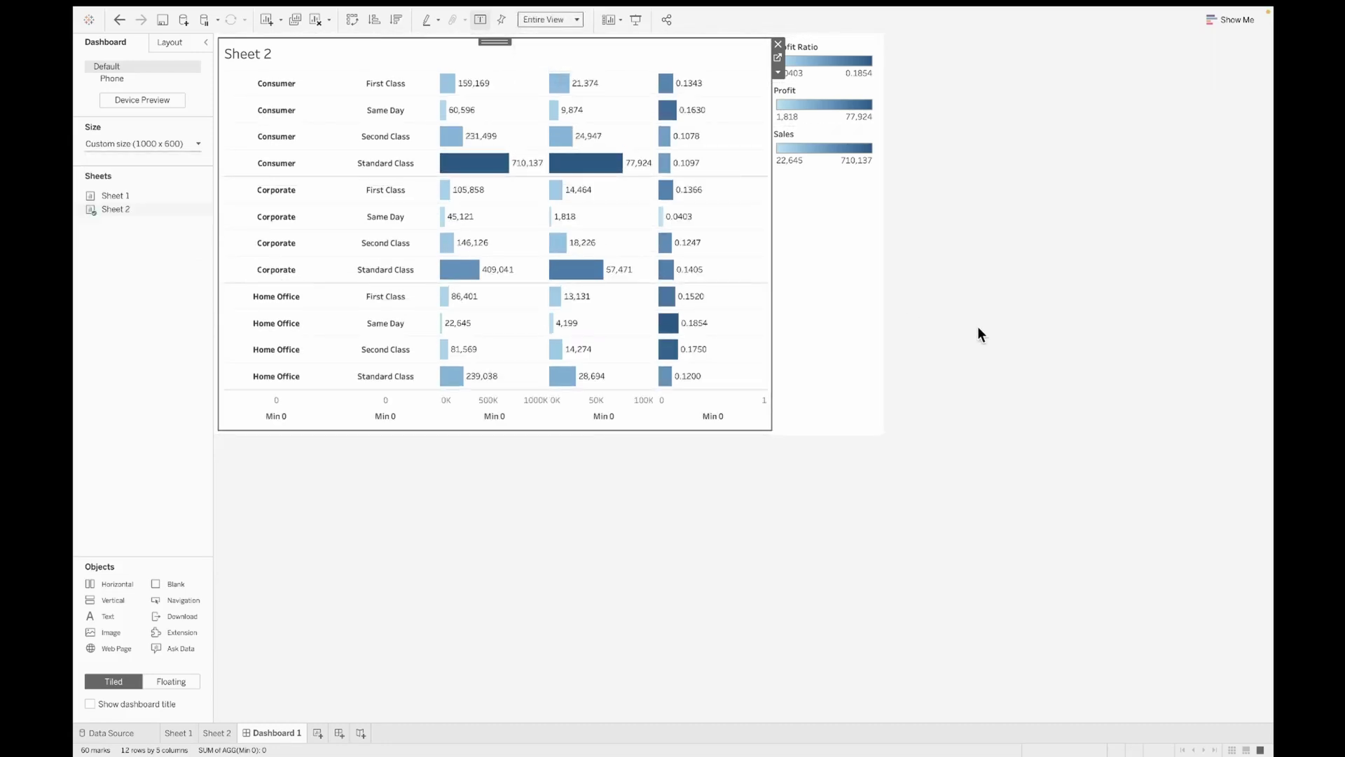
right_click(309, 55)
Hide the Sheet 2 title and retitle the first Min 0 axis 'Segment'.
click(326, 85)
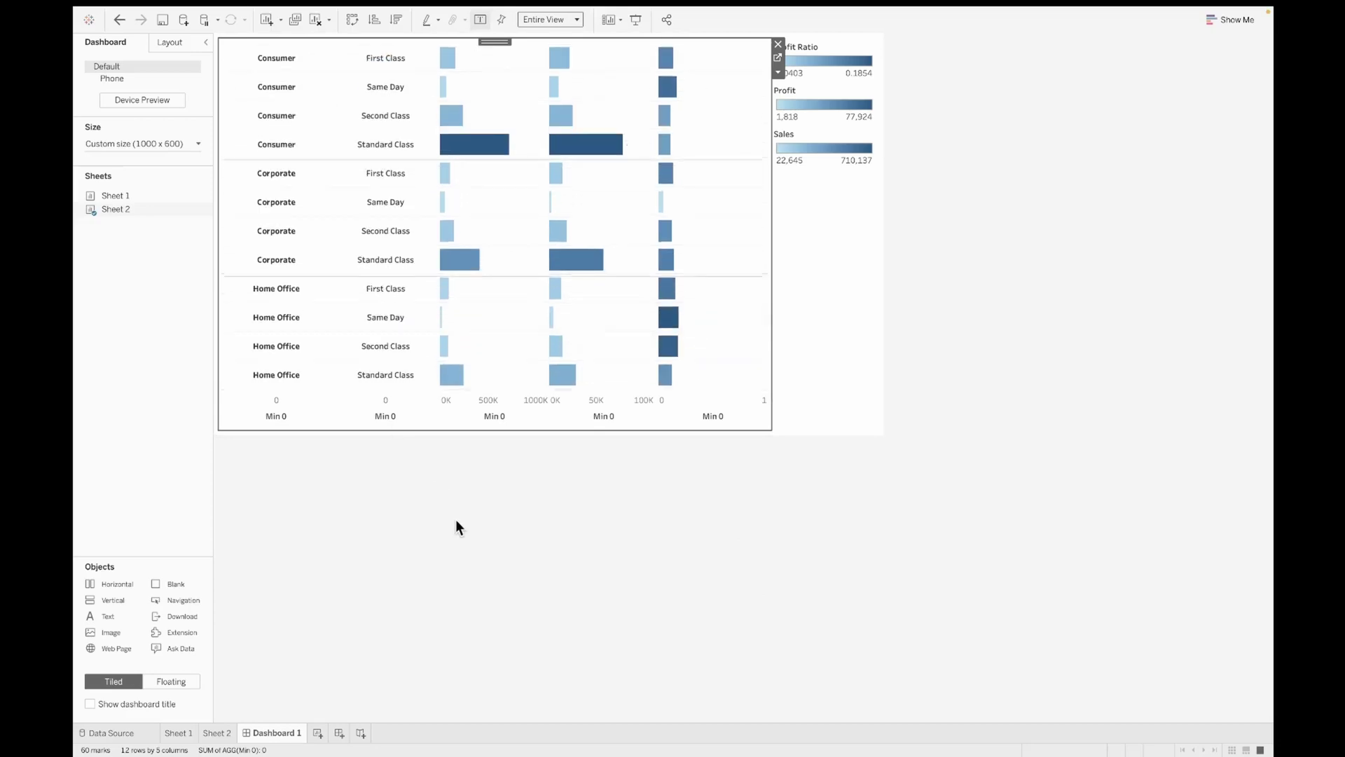
right_click(265, 411)
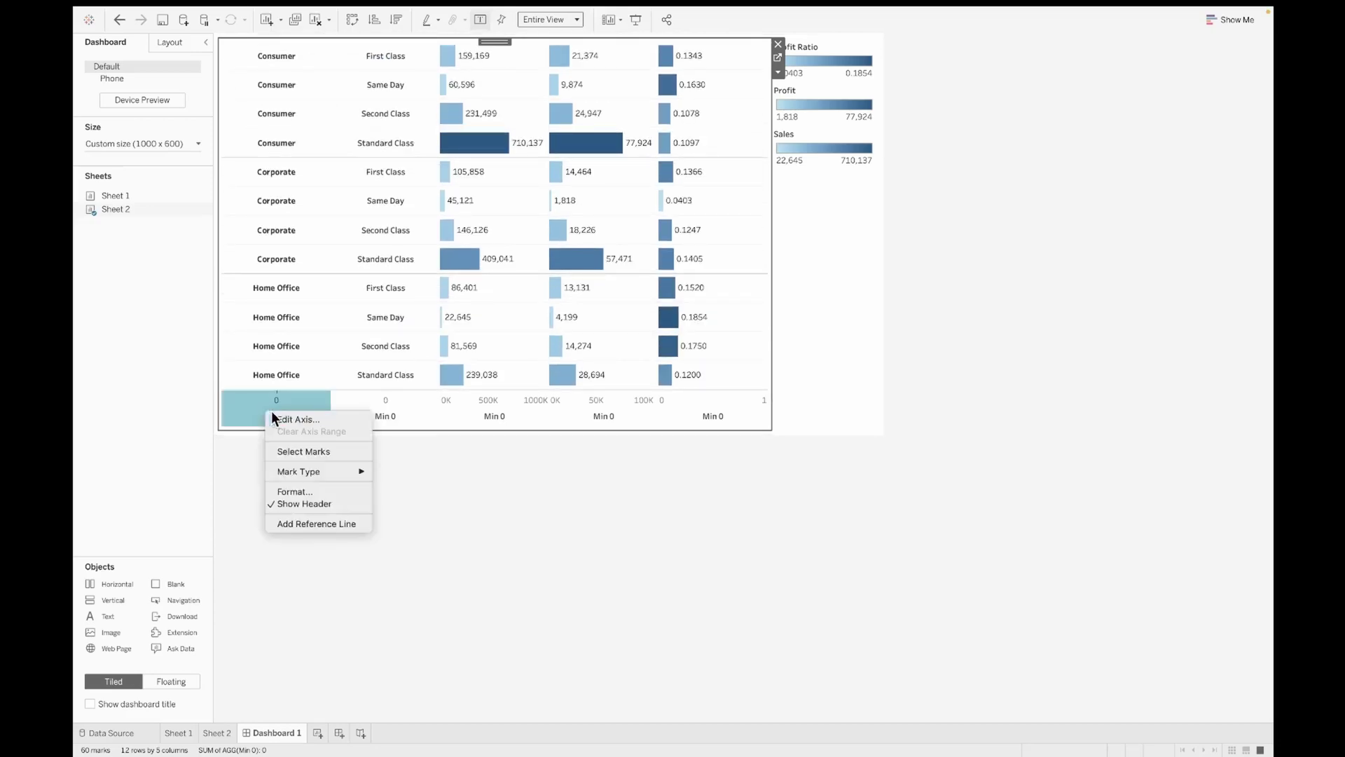
click(287, 418)
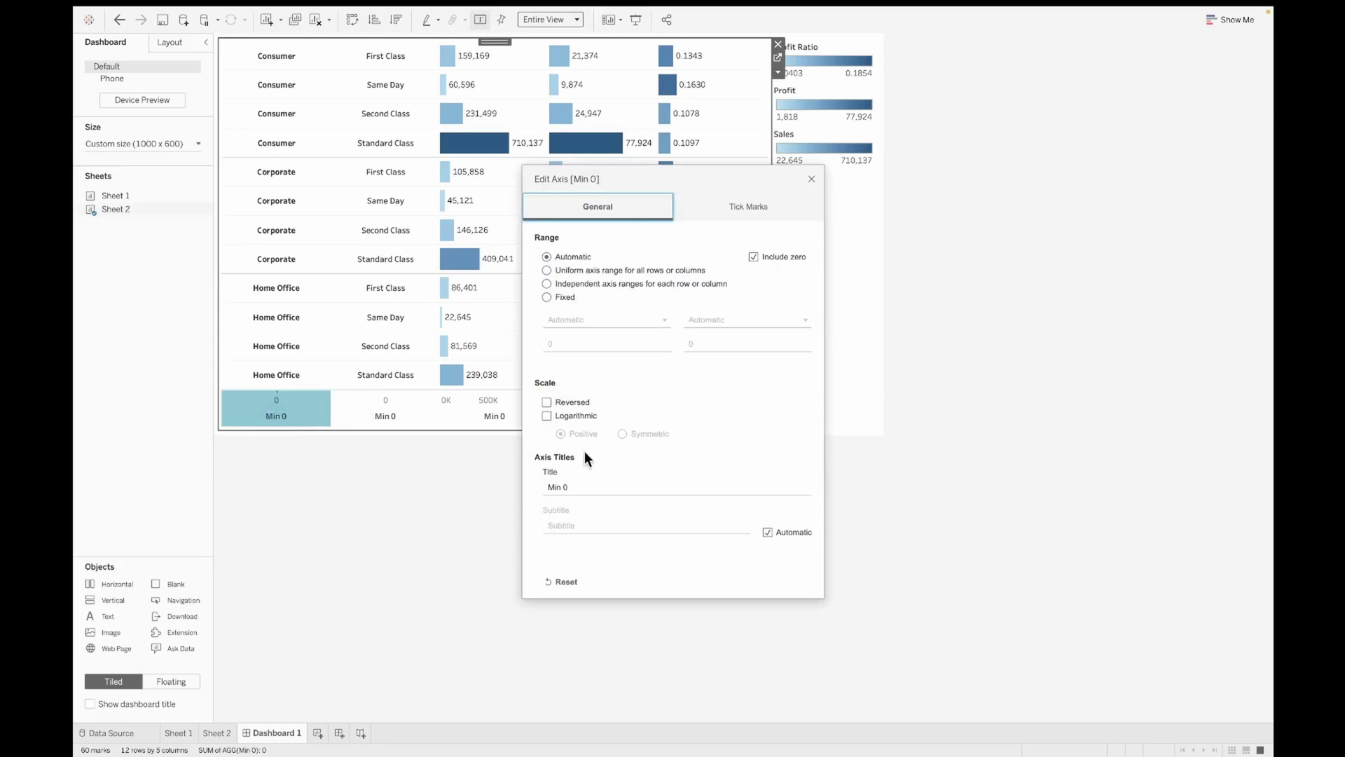
click(763, 206)
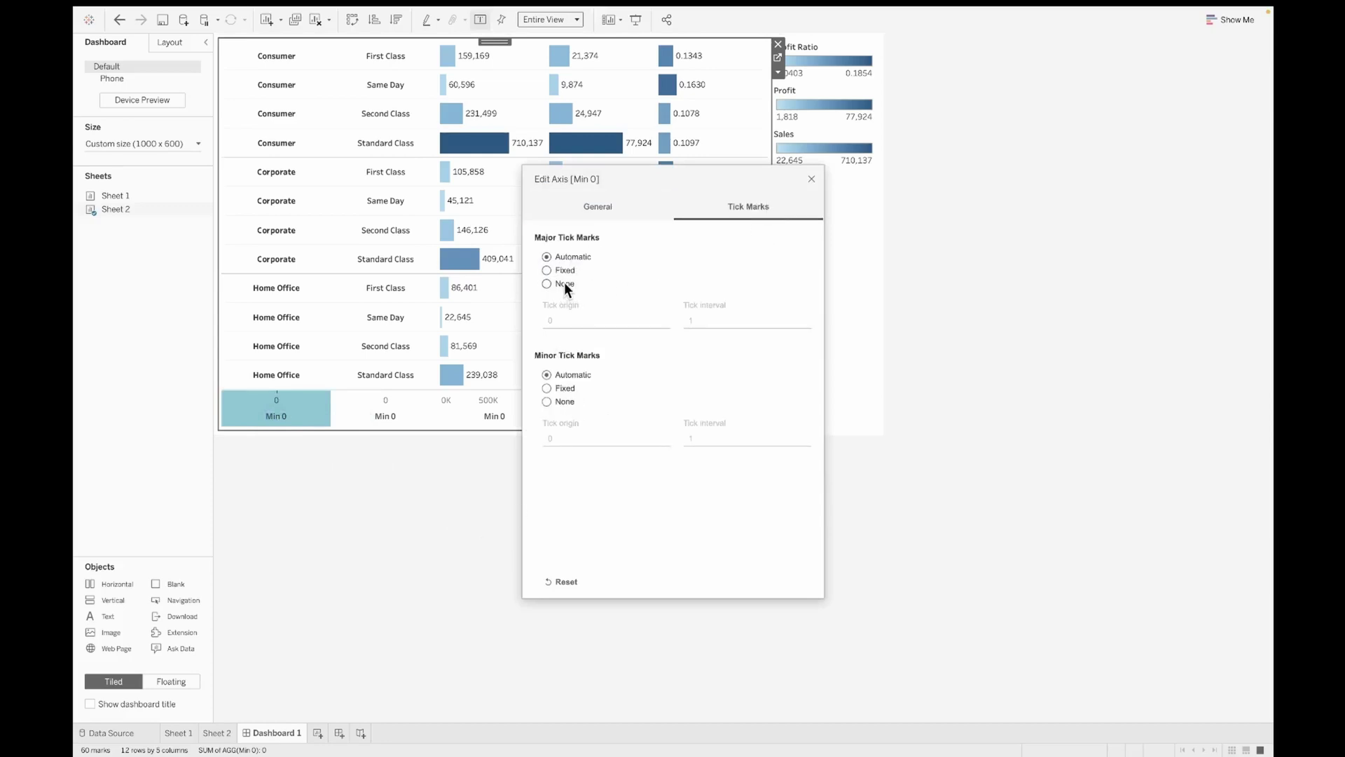
click(592, 204)
click(580, 485)
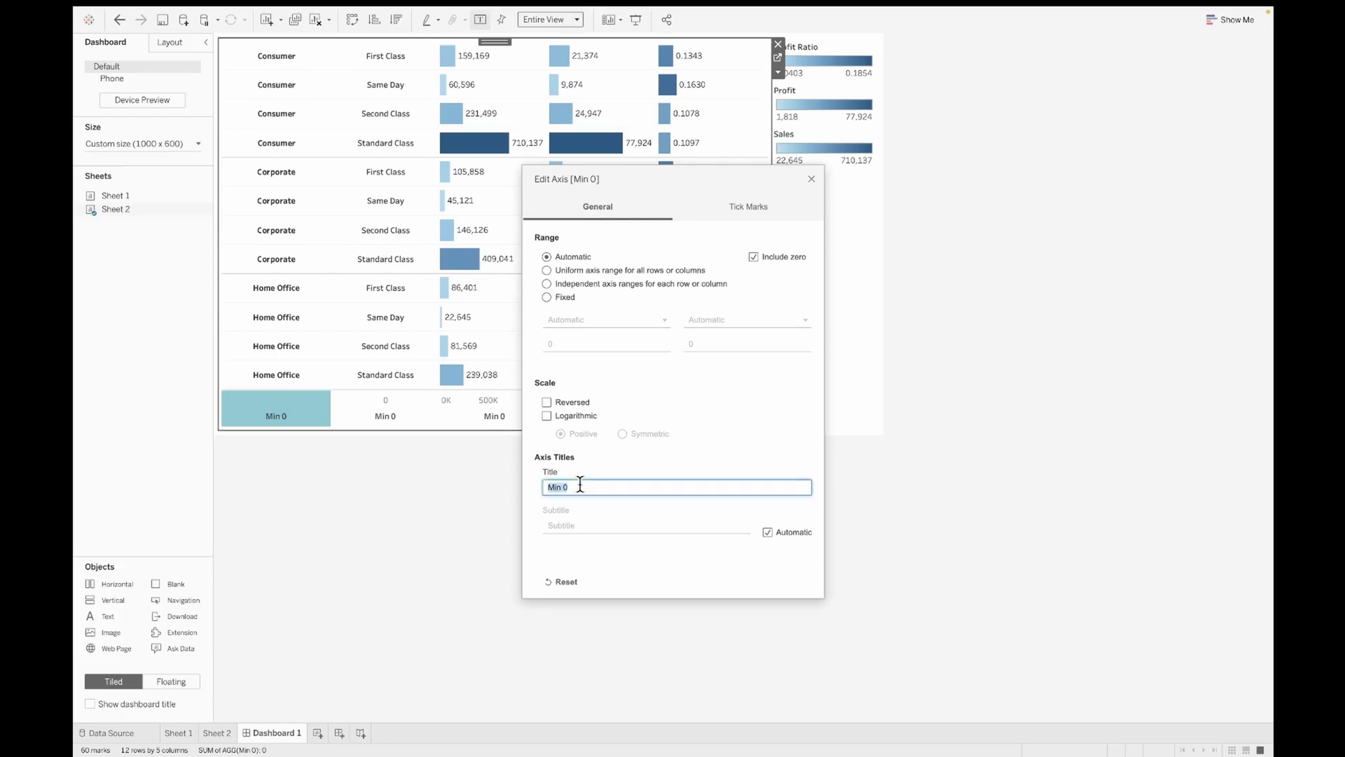
text(Segment)
key(Return)
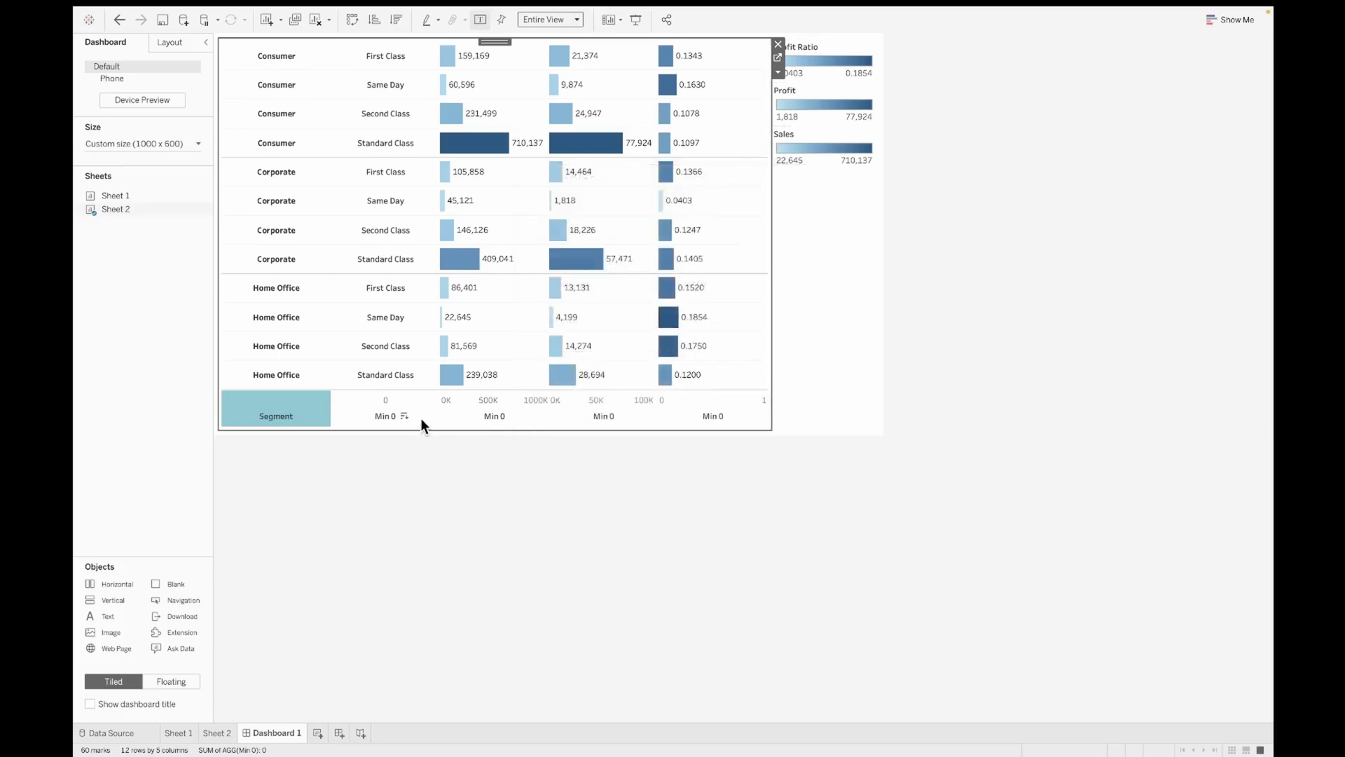
Retitle the second axis 'Ship Mode' without major ticks, and reverse-sort ship modes.
right_click(388, 416)
click(405, 424)
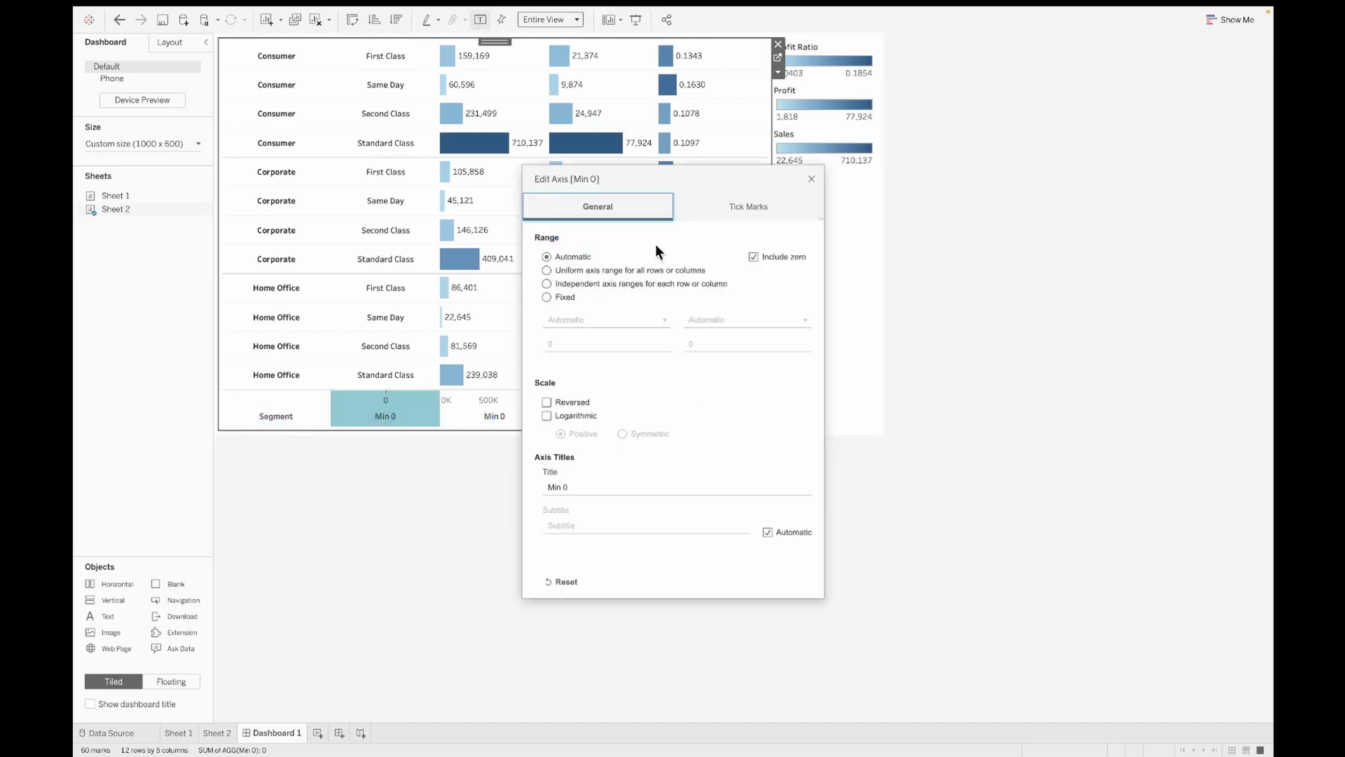
click(703, 210)
click(547, 283)
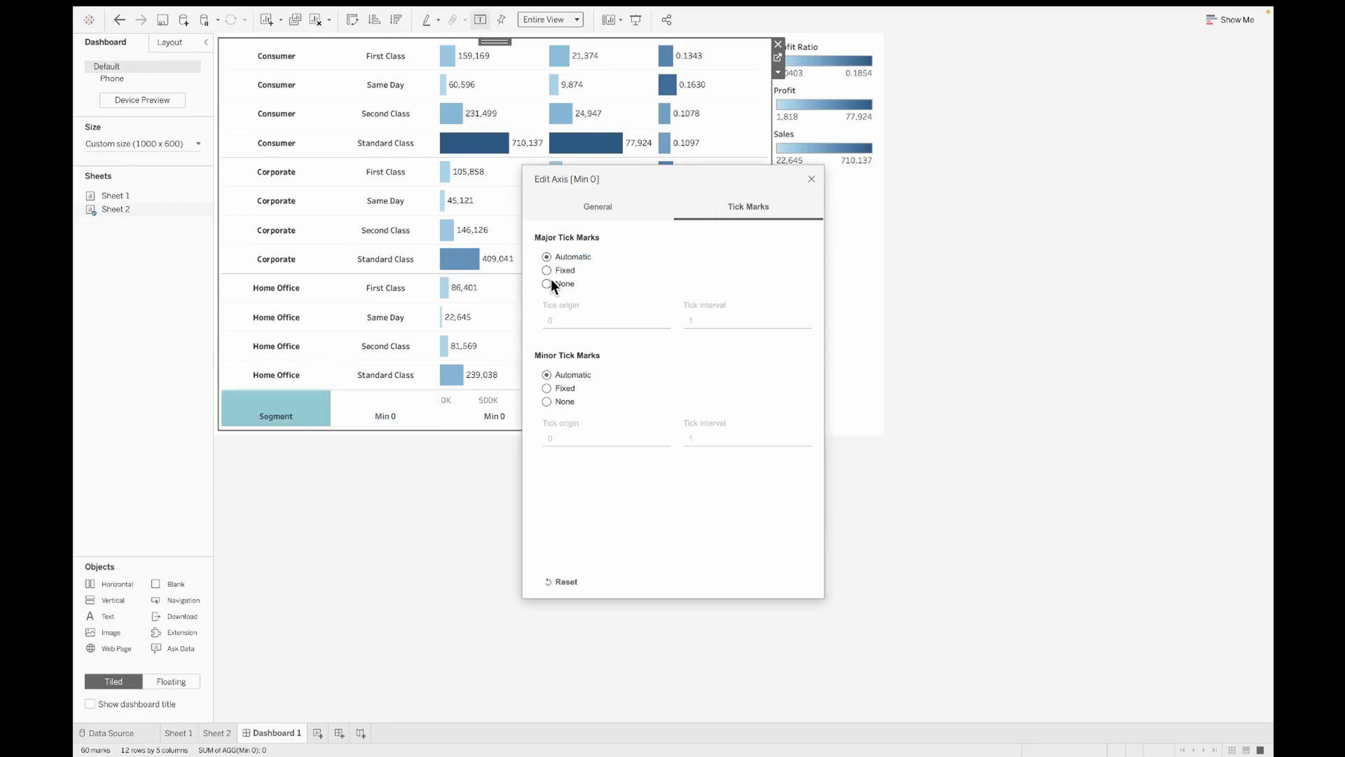
click(612, 199)
click(585, 488)
text(Ship Mode)
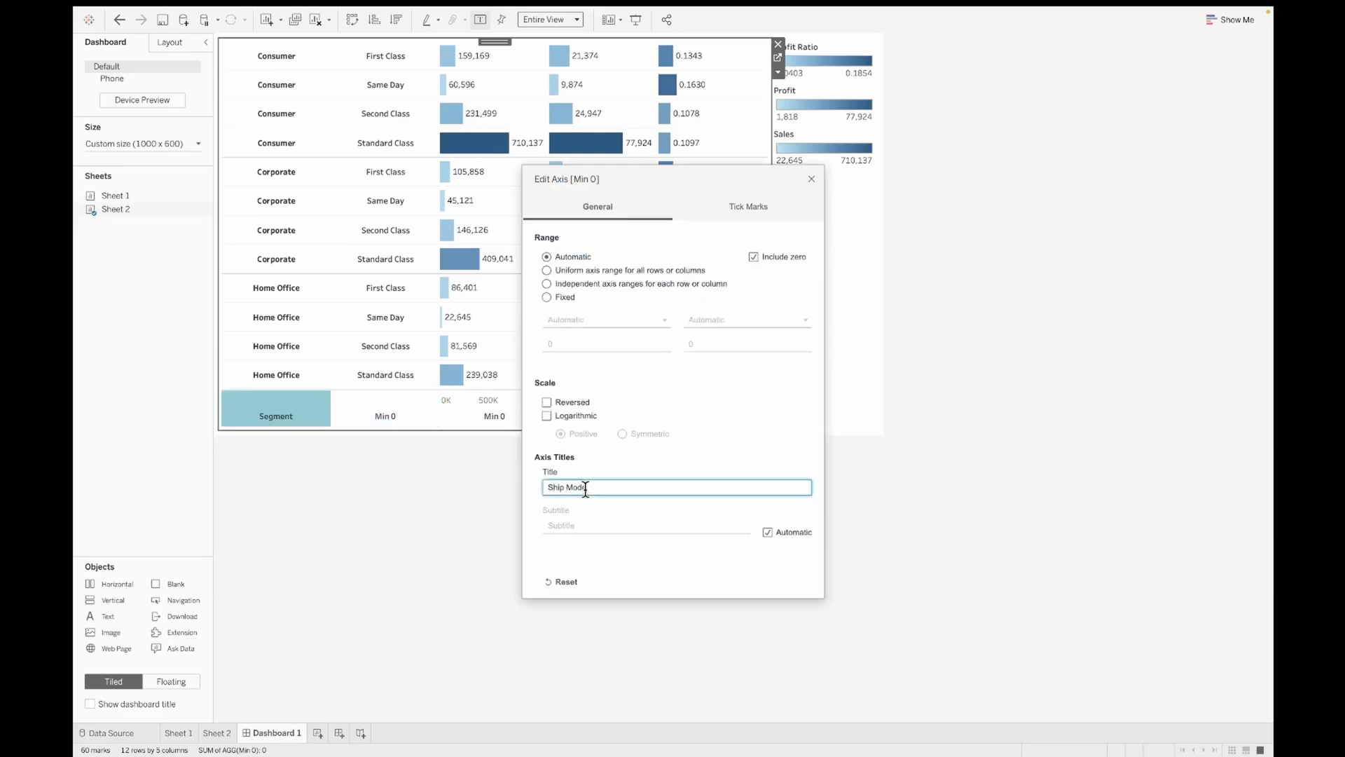
click(811, 178)
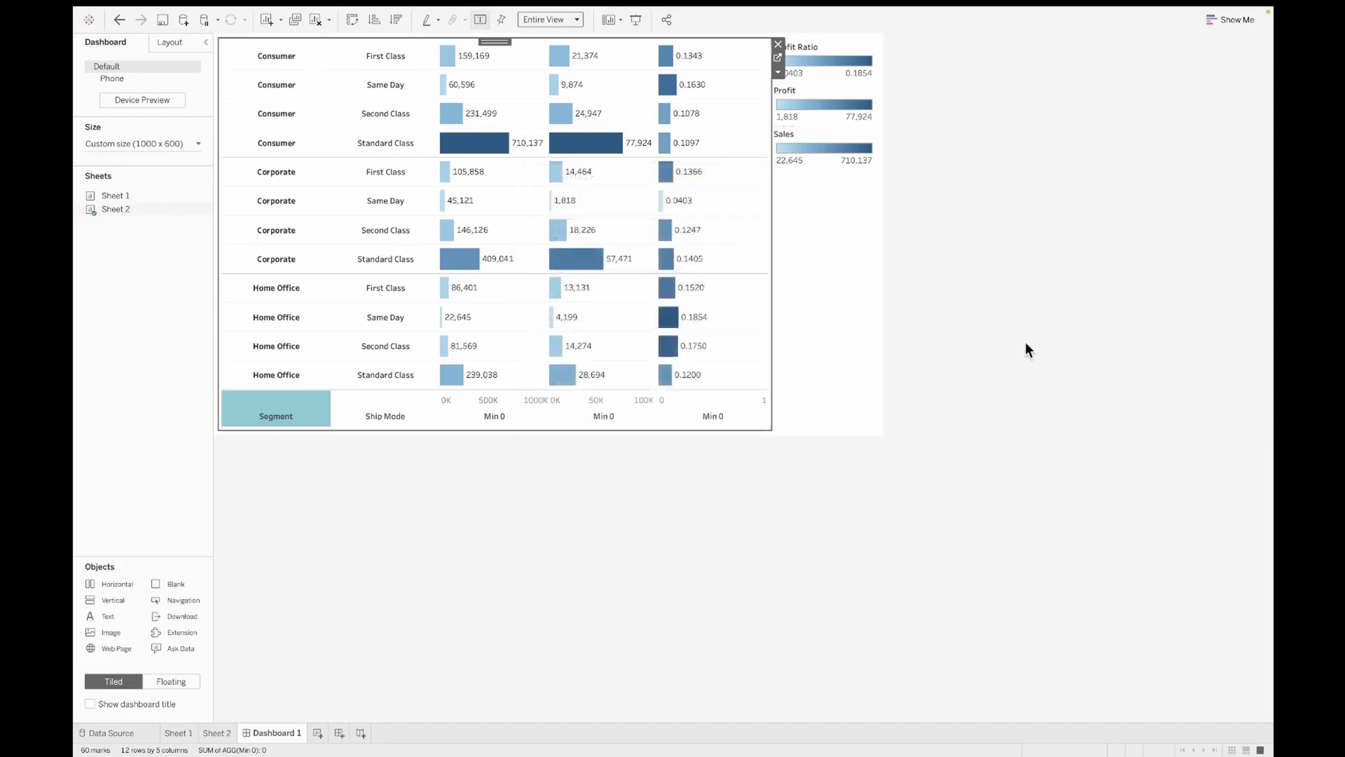
click(507, 414)
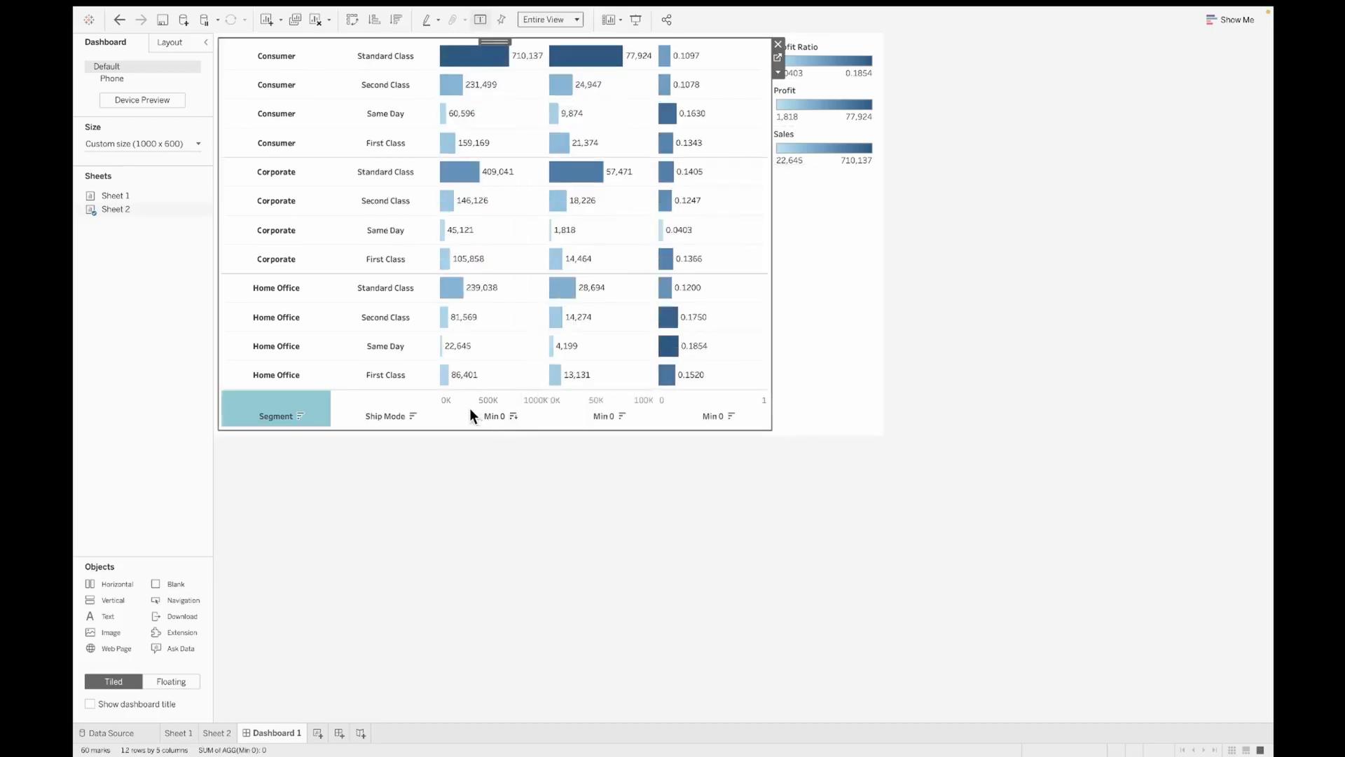
Retitle the third axis 'Sales' with its major tick marks removed.
right_click(469, 410)
click(488, 418)
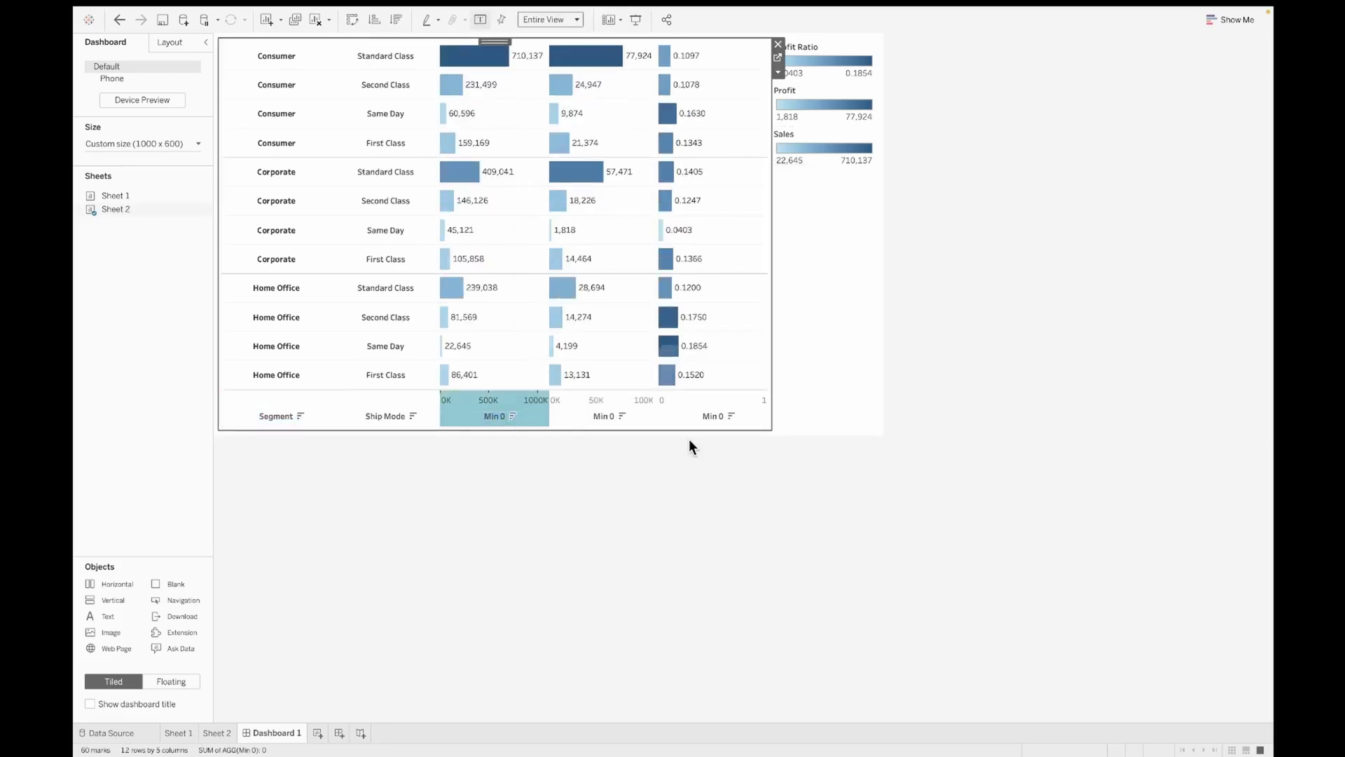
click(748, 210)
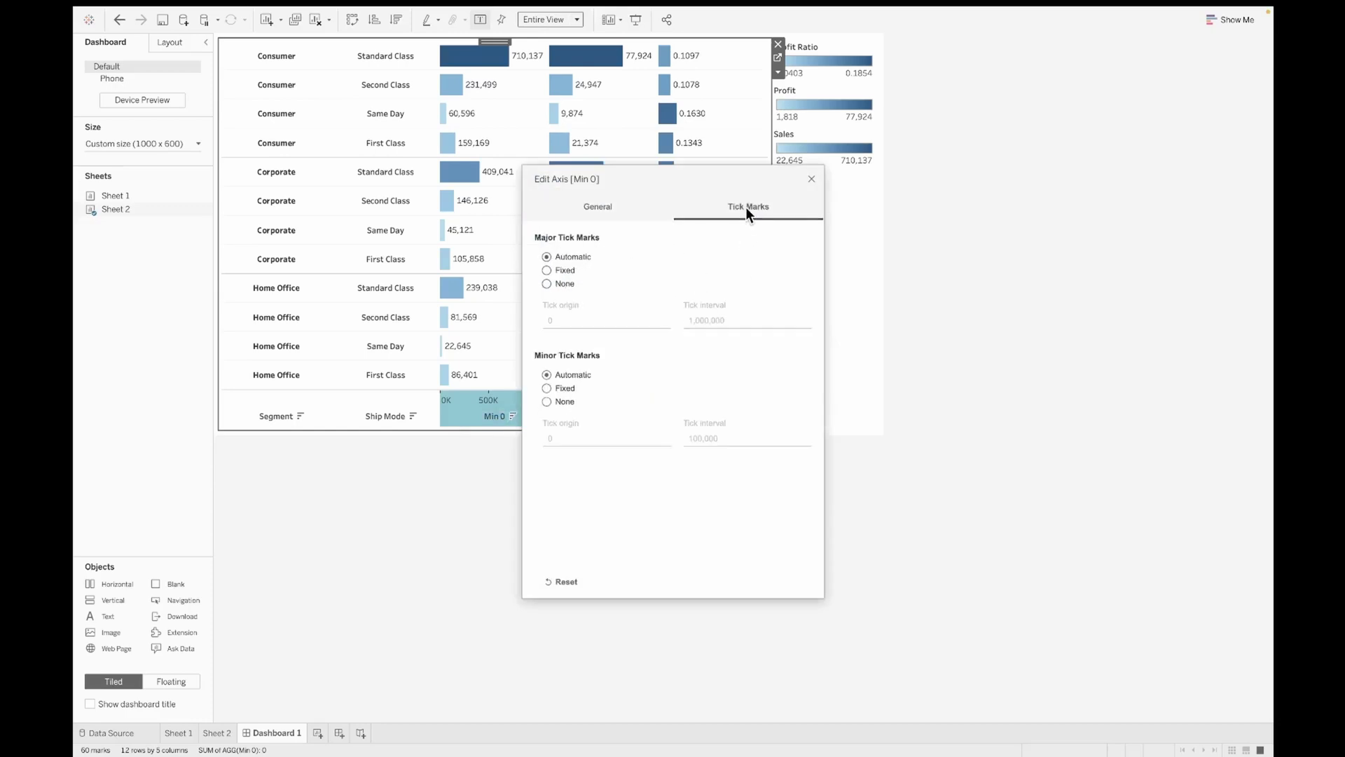
click(549, 281)
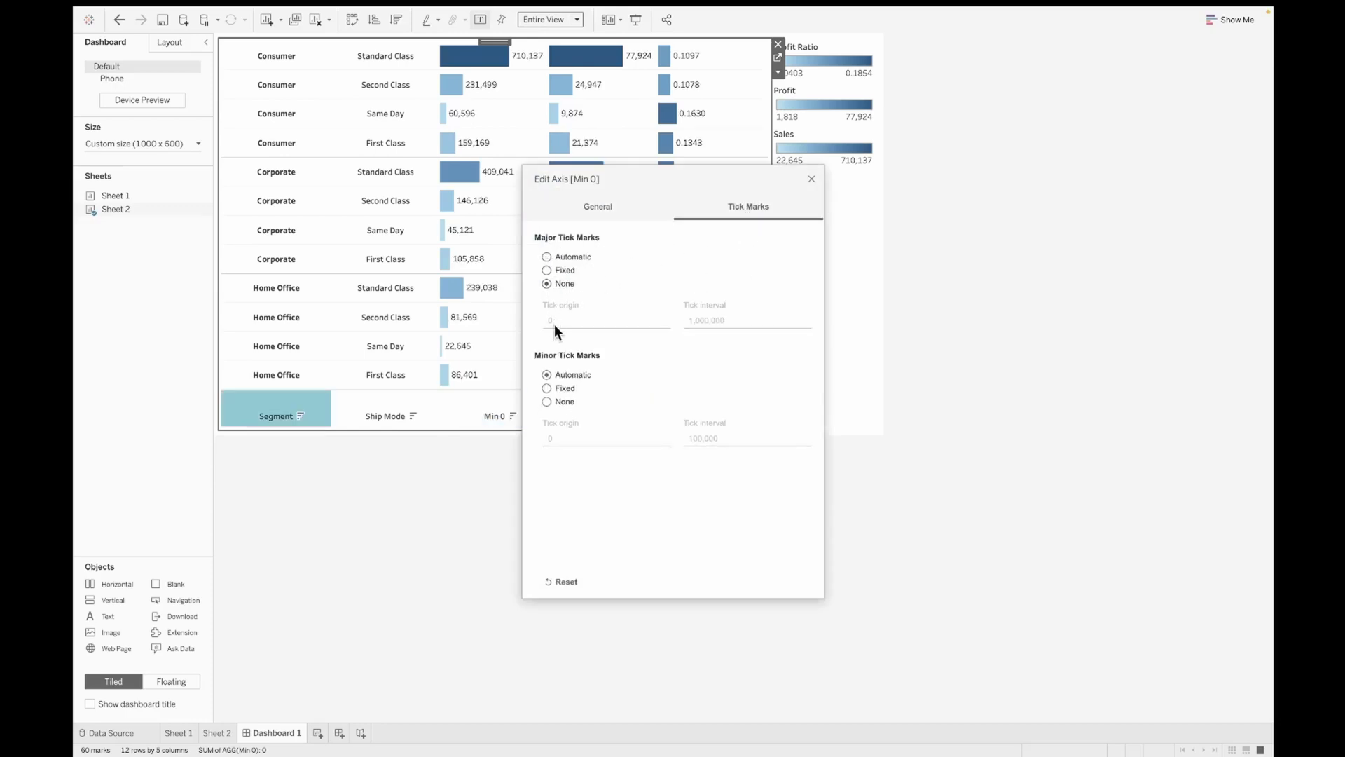
click(590, 207)
click(584, 486)
text(Sales)
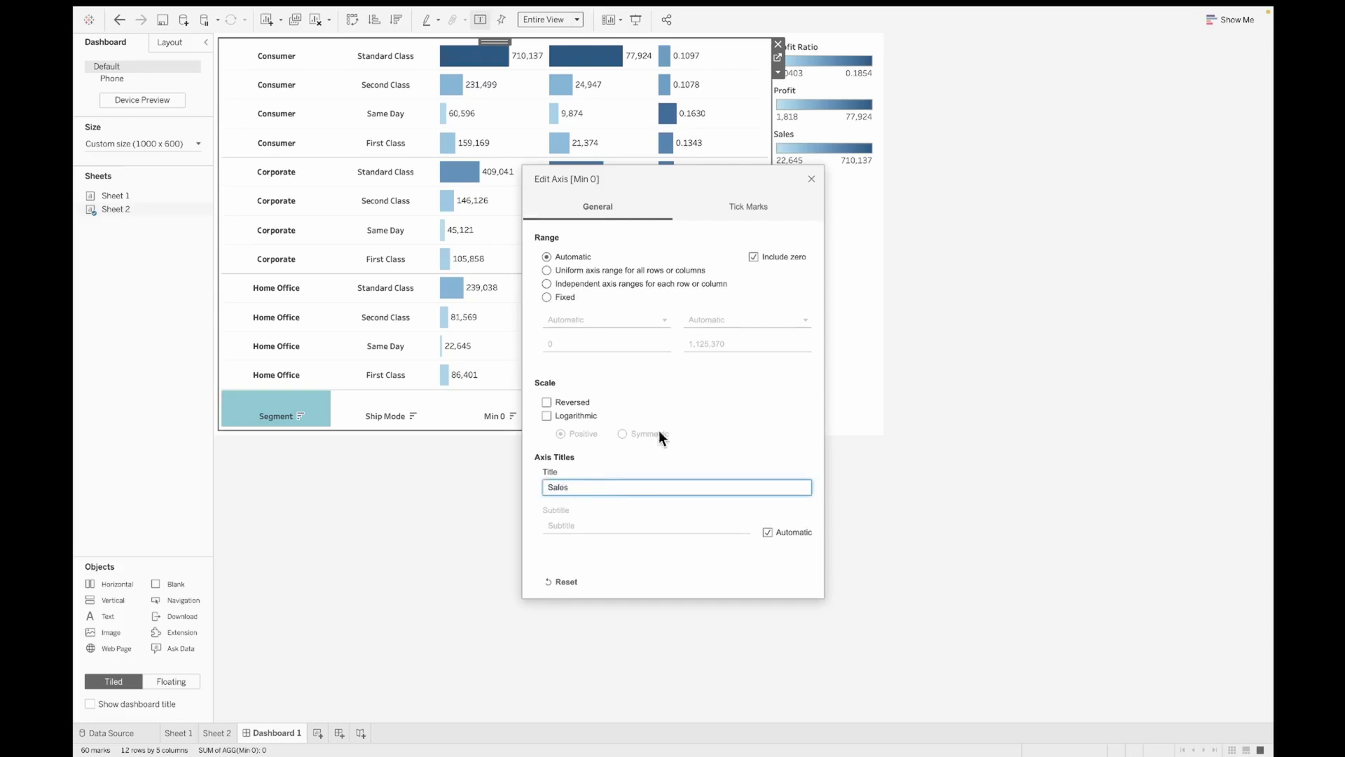
click(811, 178)
click(1117, 451)
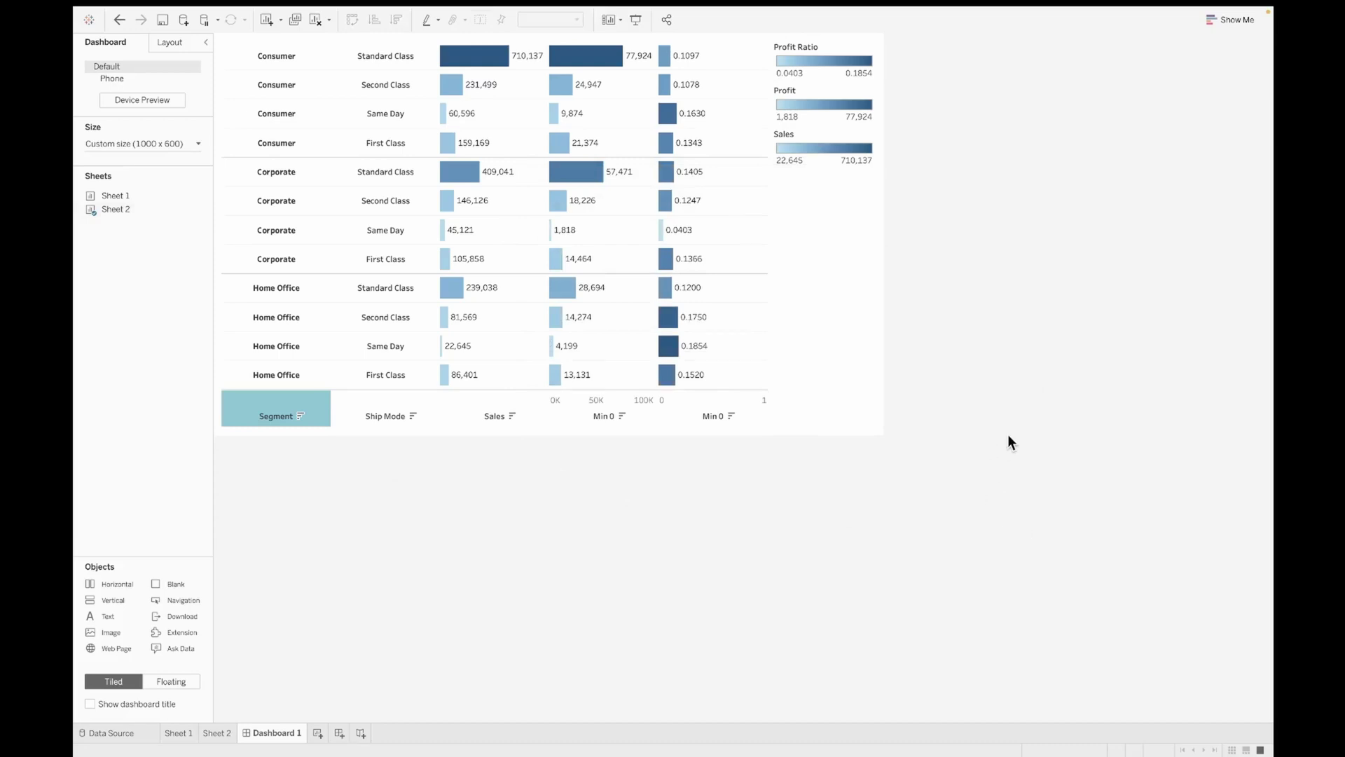
Hide the table's bottom header row.
right_click(272, 410)
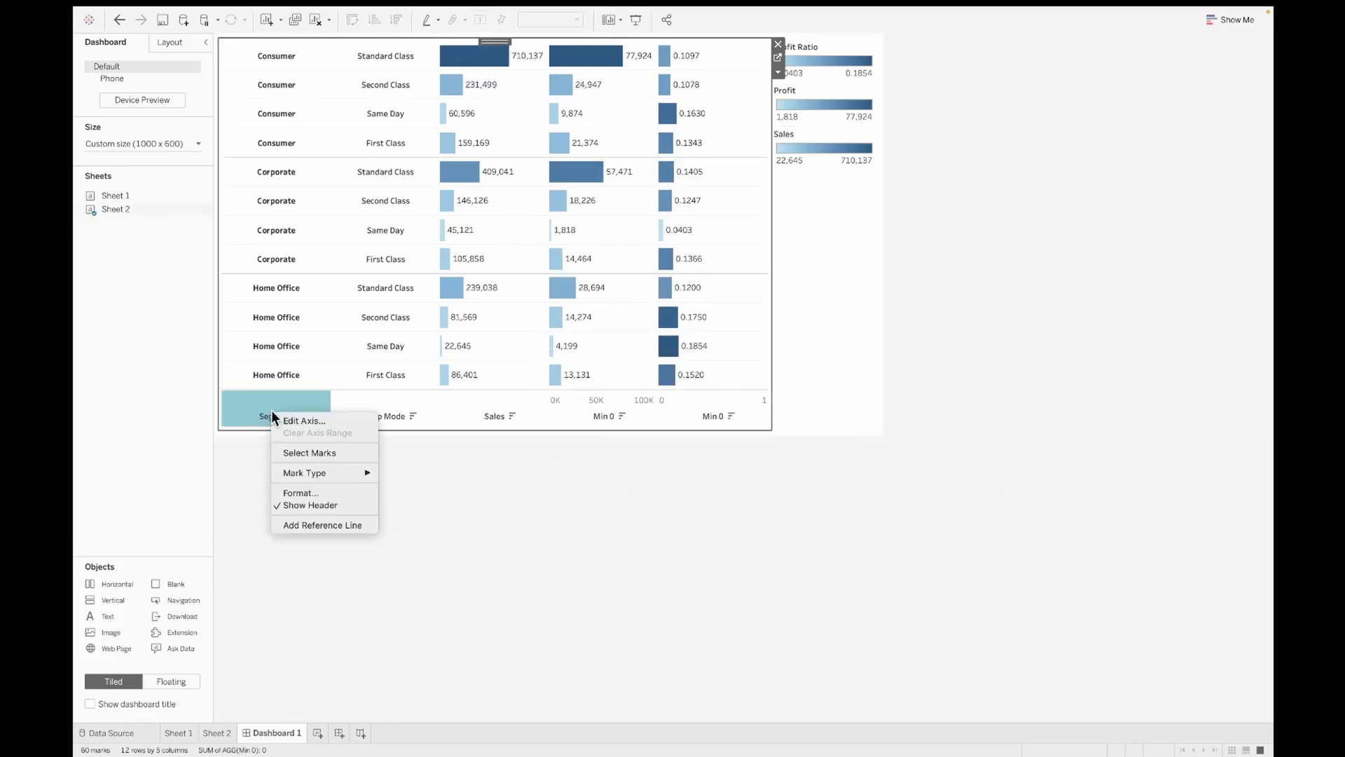
click(300, 501)
click(998, 432)
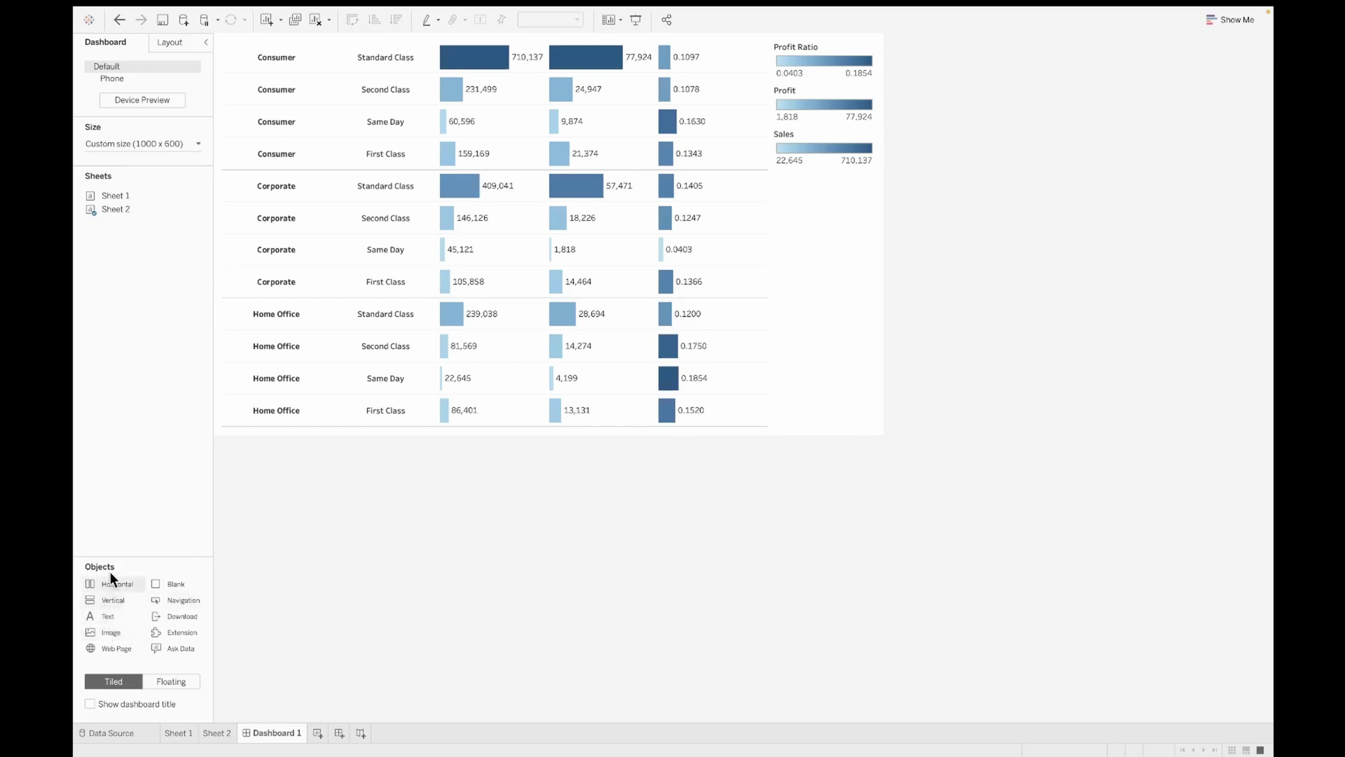
Add a shallow horizontal container above the table and drop a text object into it.
drag(110, 583, 463, 134)
drag(399, 234, 408, 92)
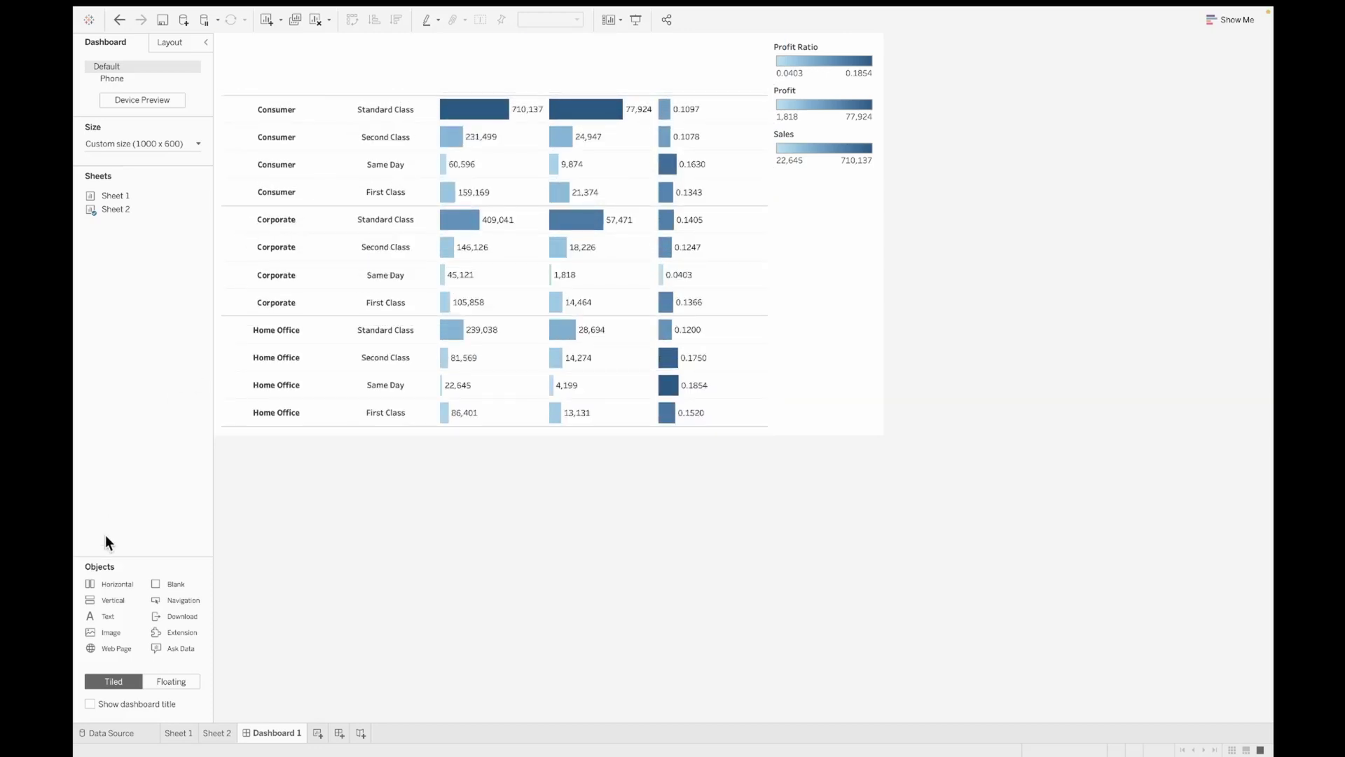
drag(102, 600, 415, 63)
Create the 'Segment' heading in Tableau Bold, size 12.
text(Segmentr)
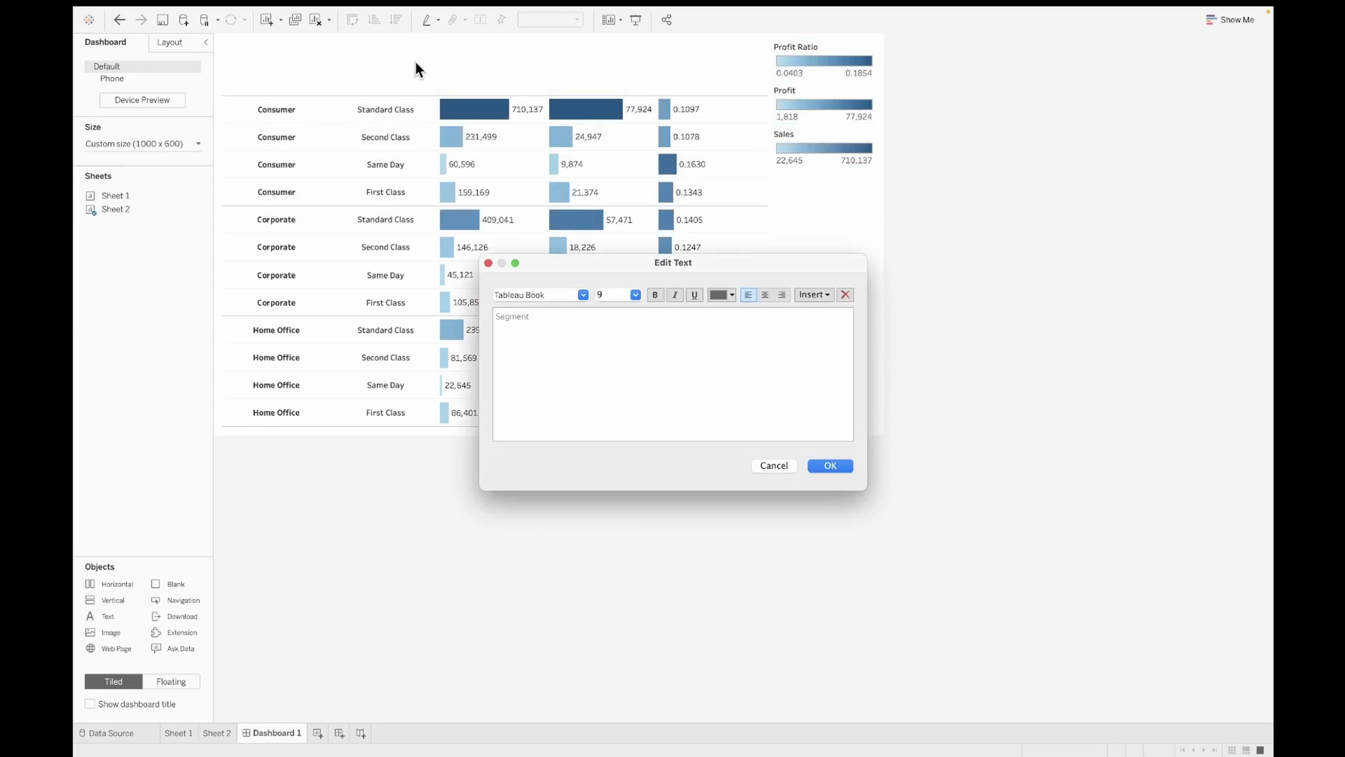
key(super+a)
click(583, 294)
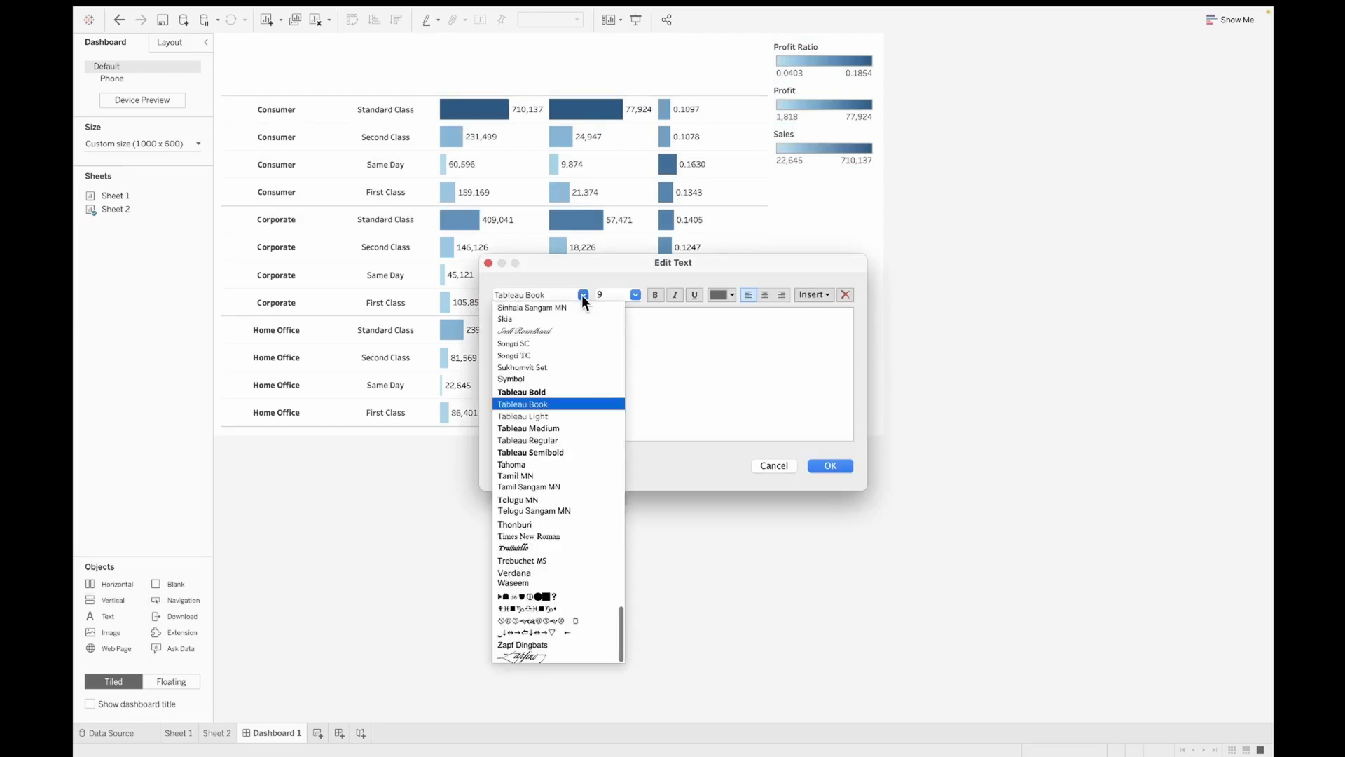
click(544, 392)
click(636, 294)
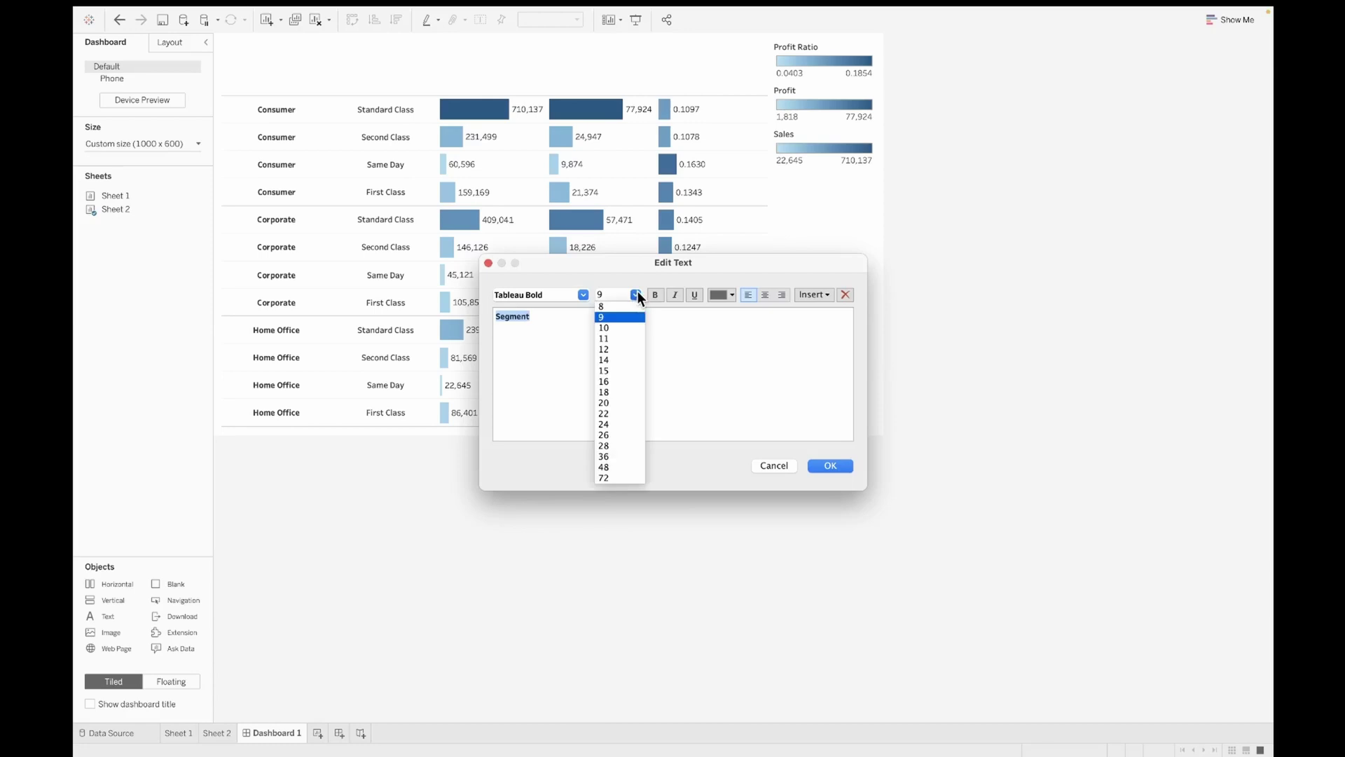
click(623, 349)
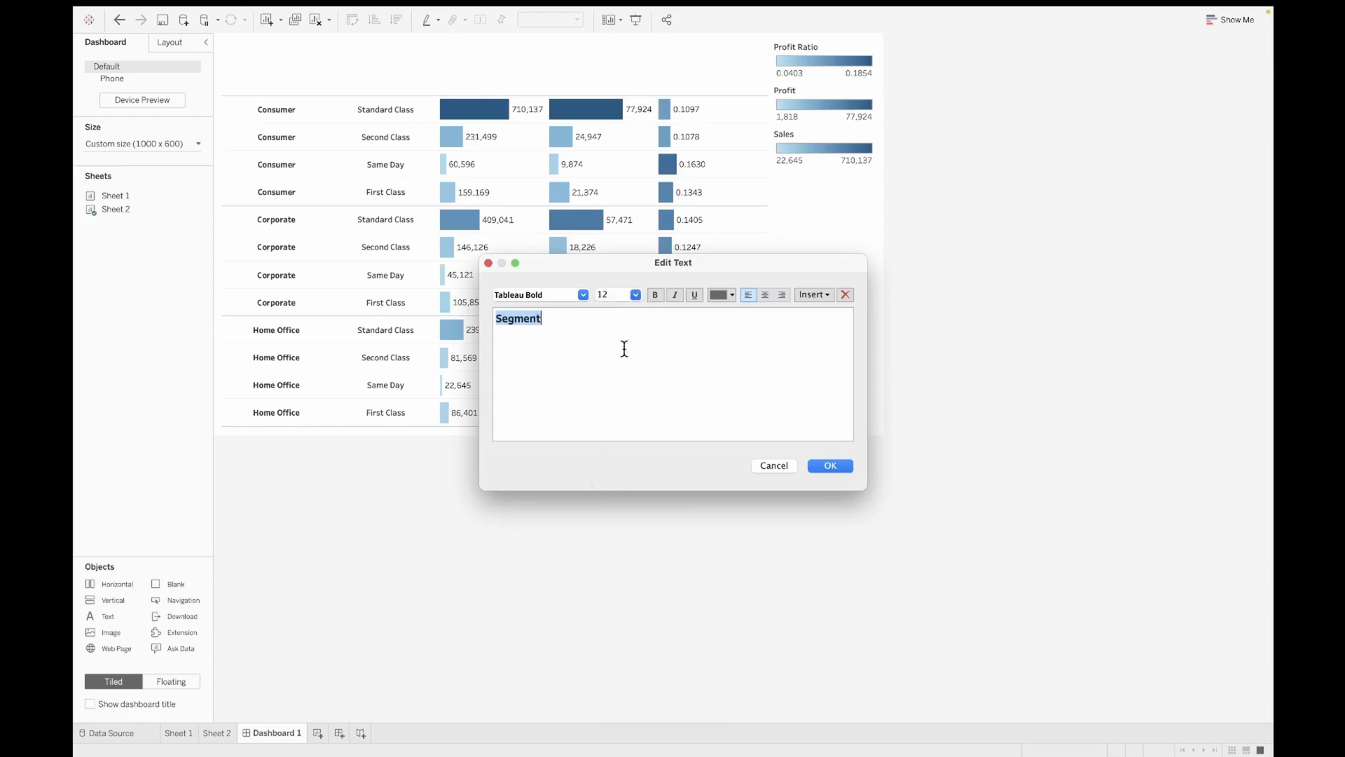
click(840, 467)
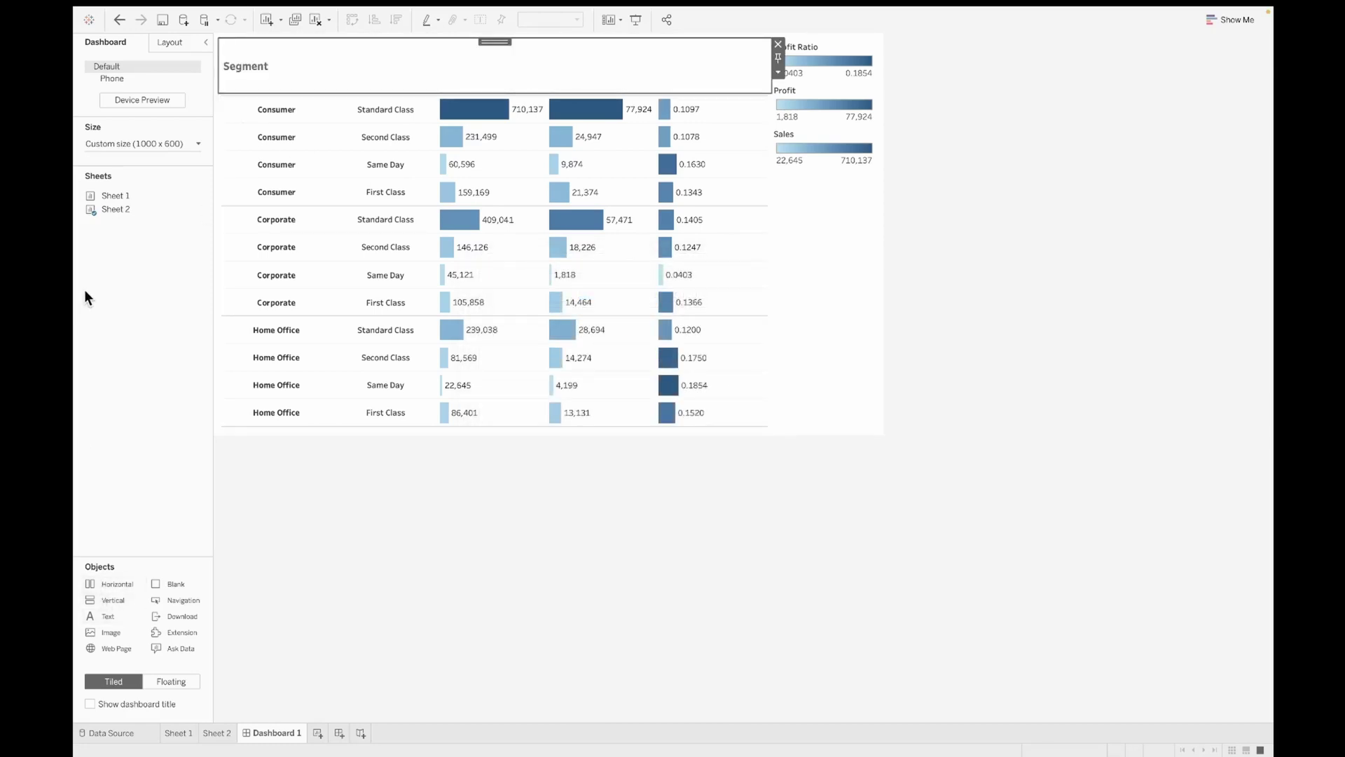
Add a bold size-12 'Ship Mode' heading beside Segment.
drag(111, 620, 570, 62)
text(Ship Mode)
key(super+a)
click(582, 294)
click(619, 312)
click(635, 294)
click(616, 349)
click(832, 466)
Add a bold size-12 'Sales' heading.
drag(108, 616, 684, 62)
text(Sales)
key(super+a)
click(583, 294)
click(547, 394)
click(636, 294)
click(620, 347)
click(830, 466)
Add a bold size-12 'Profit' heading.
drag(112, 613, 733, 64)
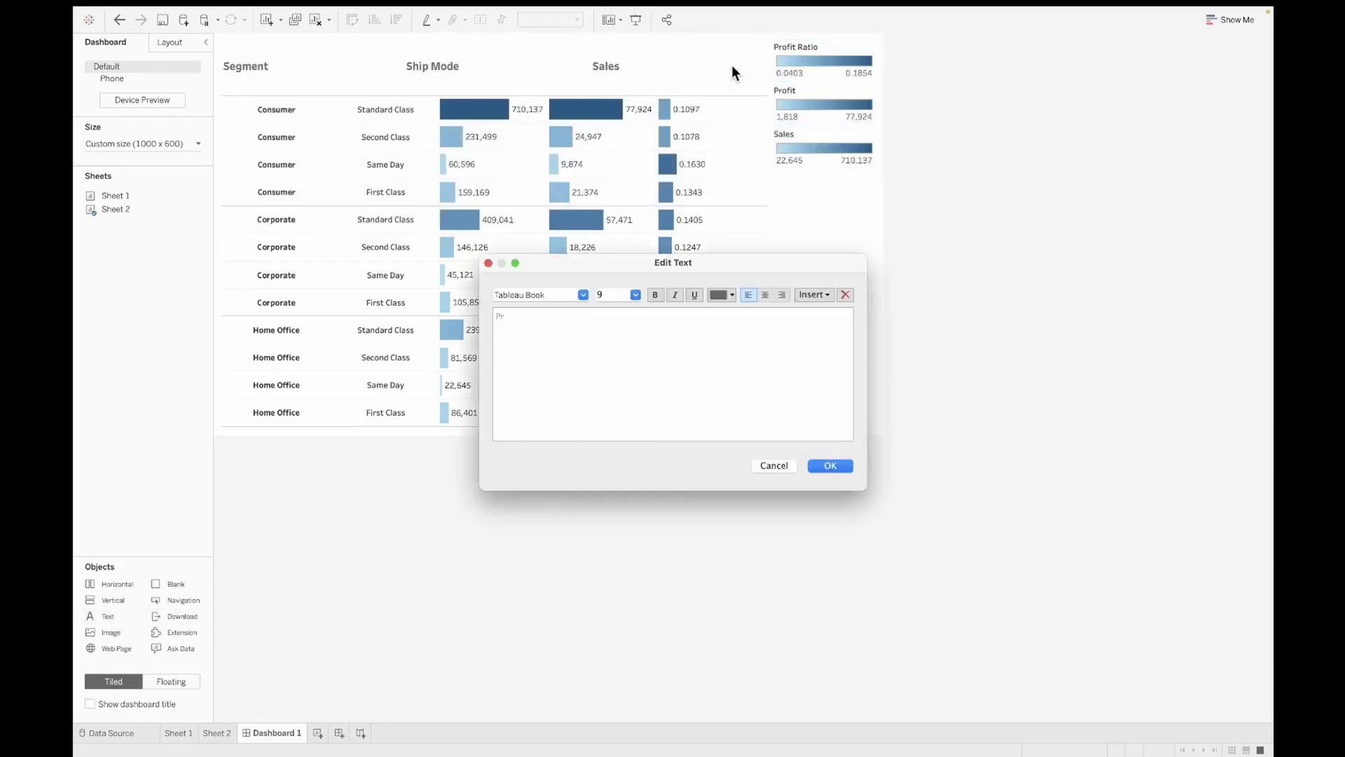
click(582, 294)
click(544, 392)
click(636, 294)
click(621, 346)
click(830, 466)
Add a bold size-12 'Profit Ratio' heading and close the gap above the table.
drag(108, 616, 743, 64)
text(Profit Ratio)
key(ctrl+a)
click(583, 294)
click(553, 393)
click(635, 294)
click(617, 344)
click(830, 465)
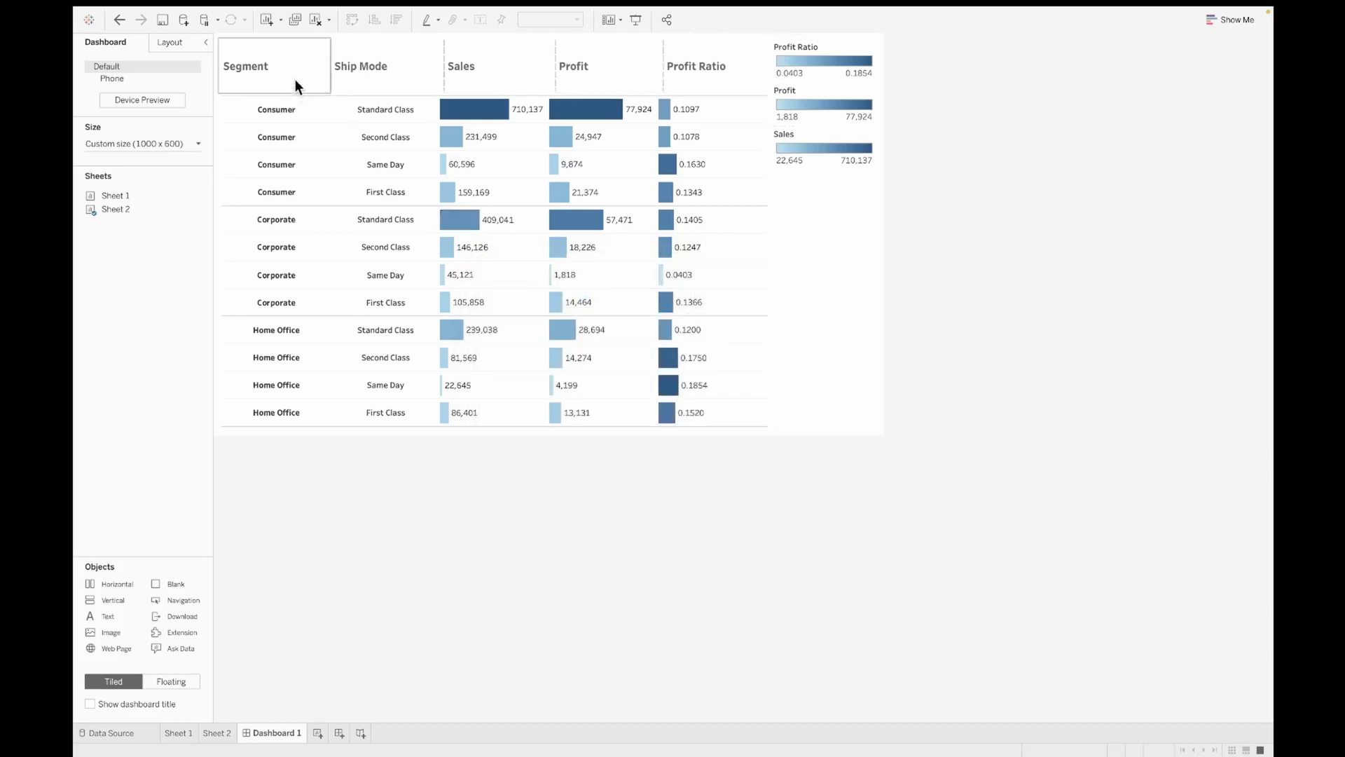
drag(285, 92, 287, 83)
Centre-align the Segment and Ship Mode header text.
right_click(259, 61)
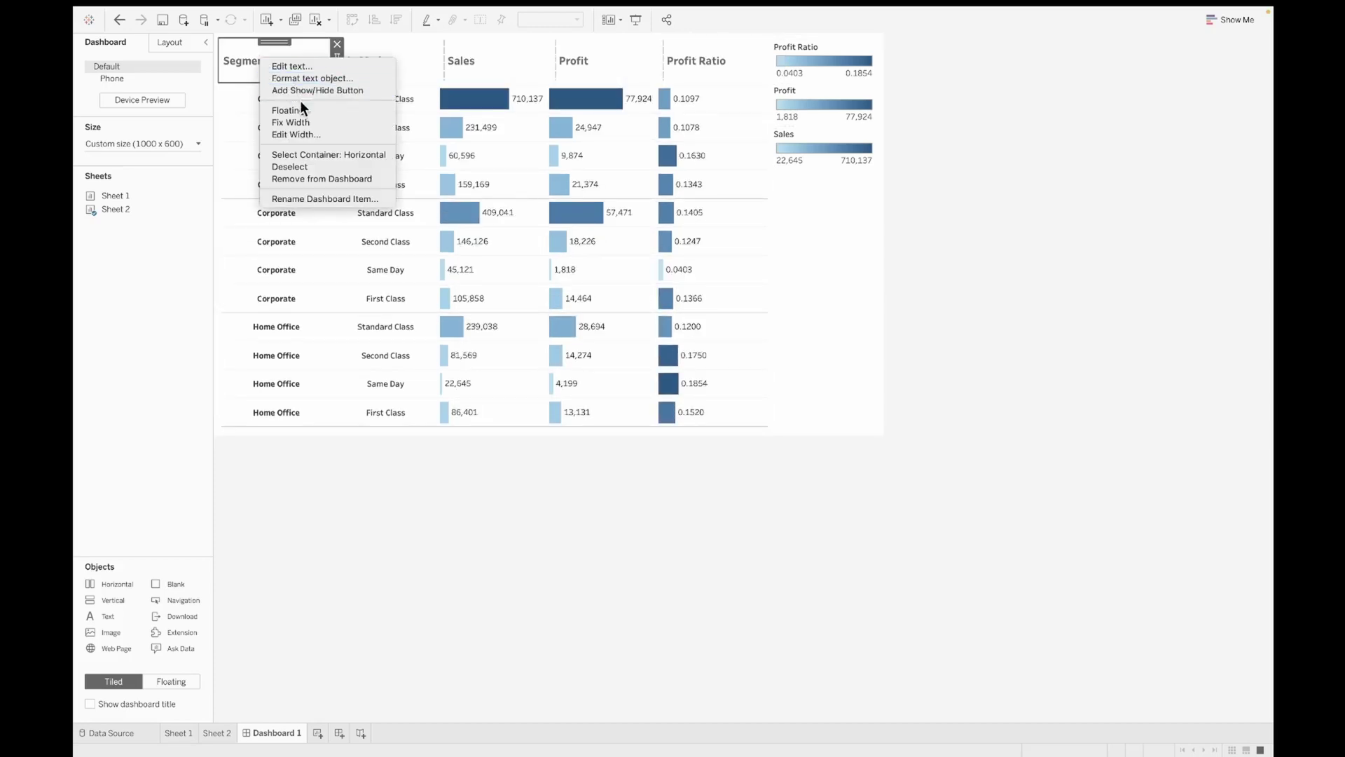
key(Escape)
click(154, 85)
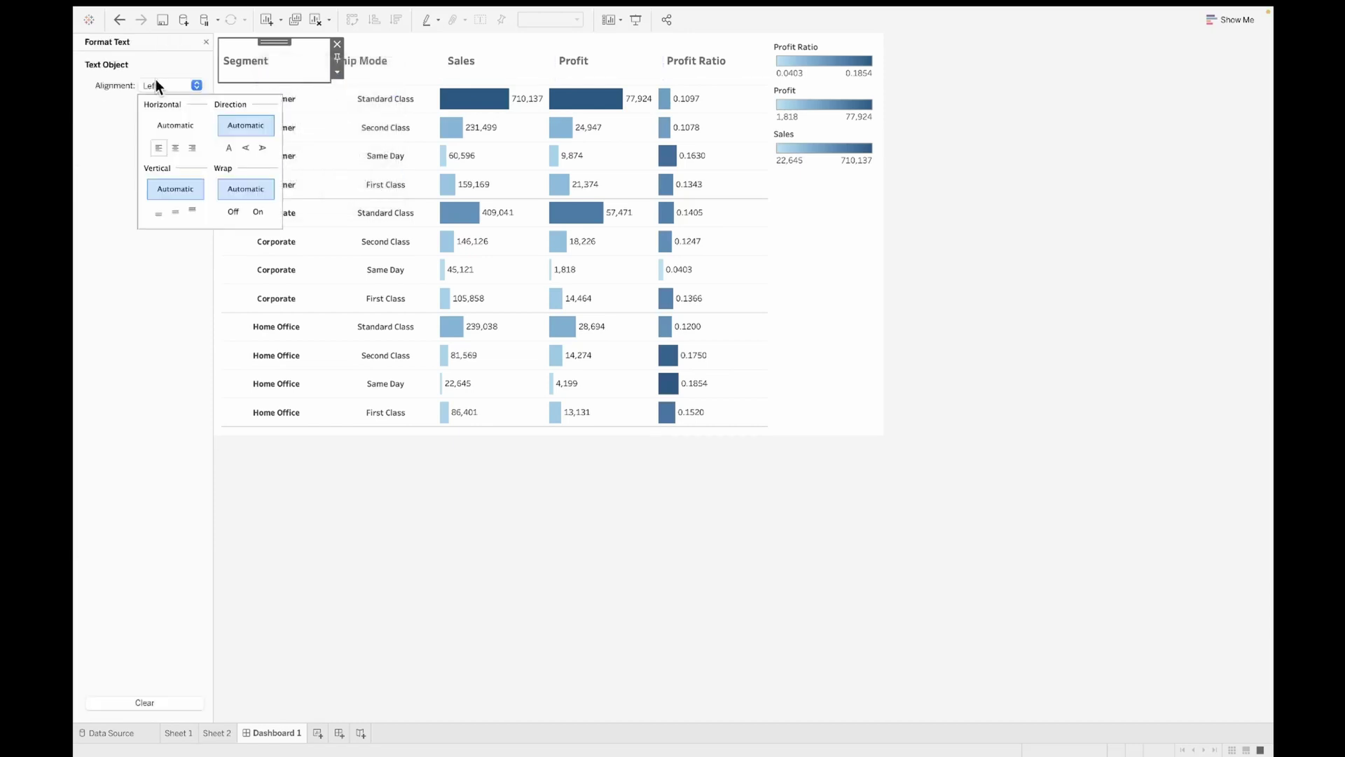
click(175, 148)
click(367, 60)
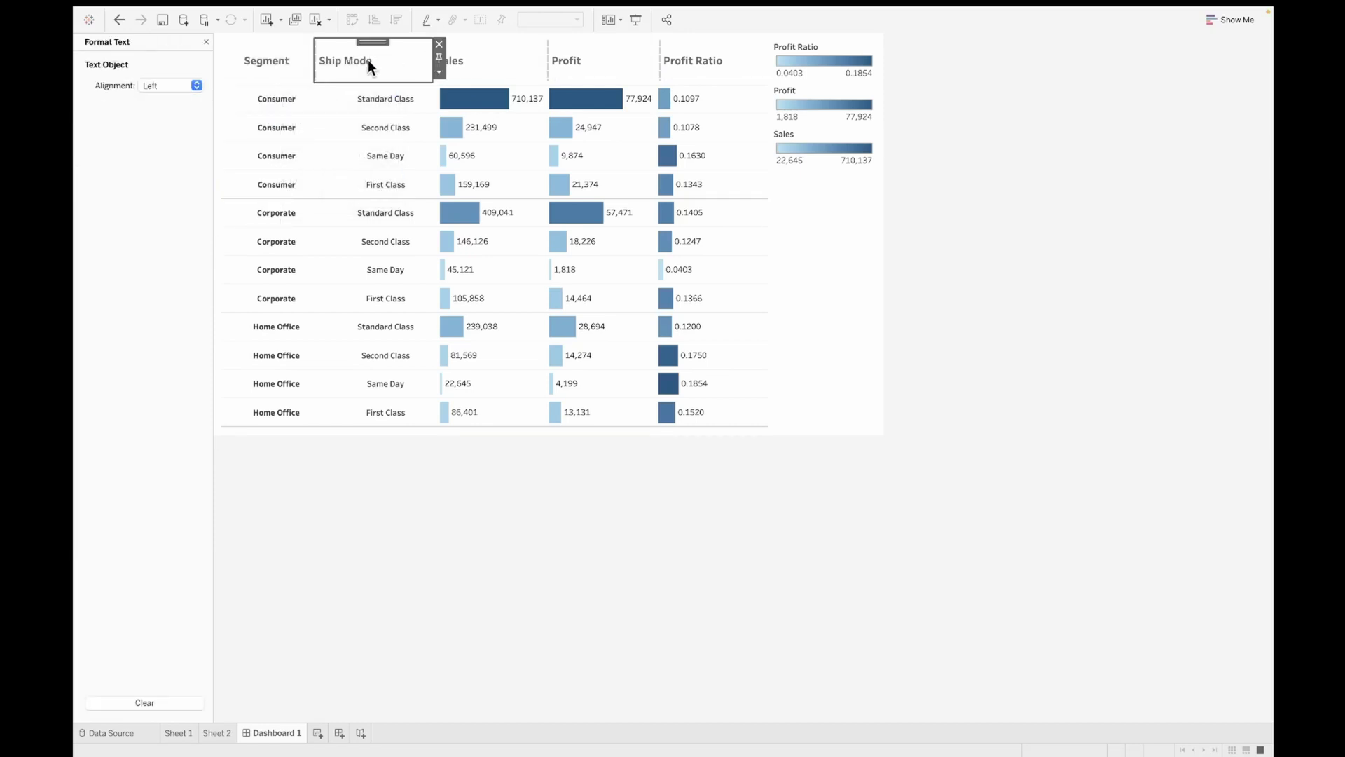
click(166, 85)
click(175, 148)
Centre-align the Sales, Profit and Profit Ratio header text.
click(462, 60)
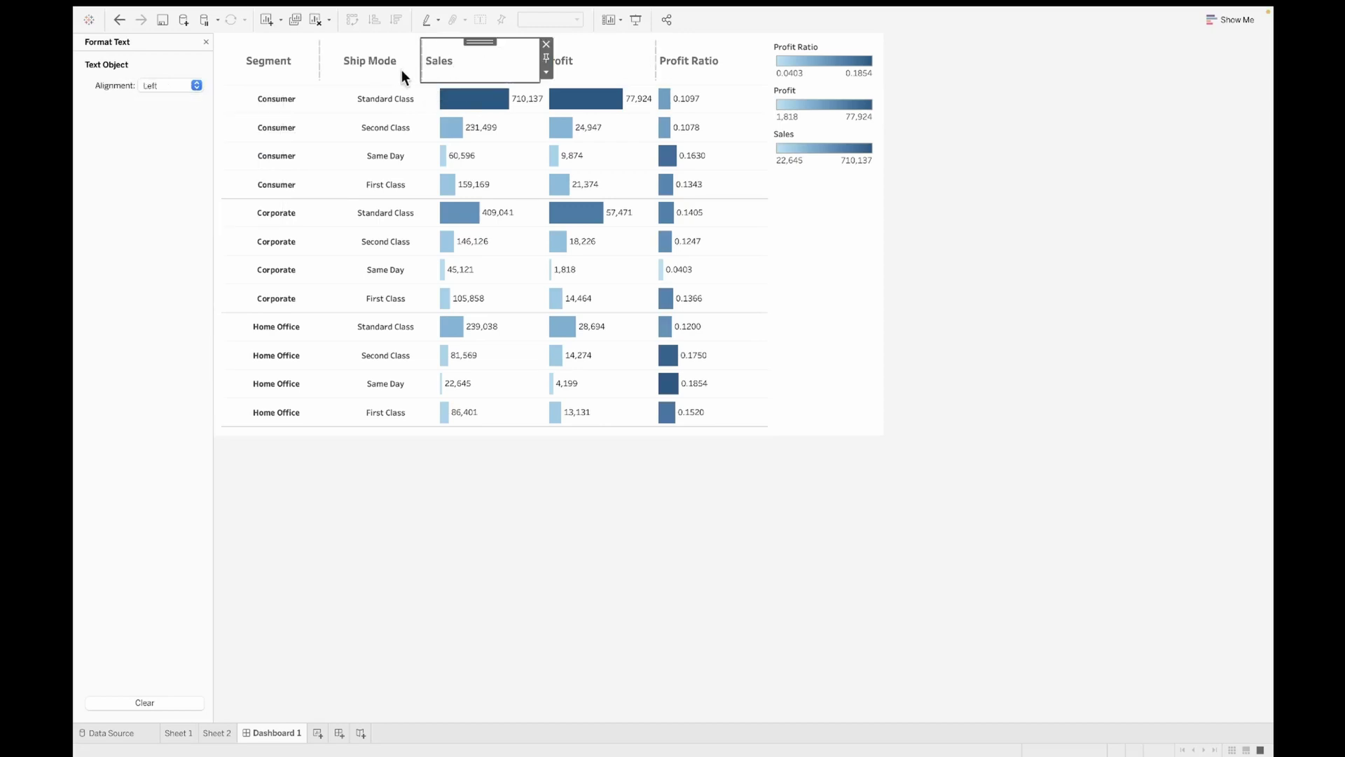
click(186, 86)
click(178, 147)
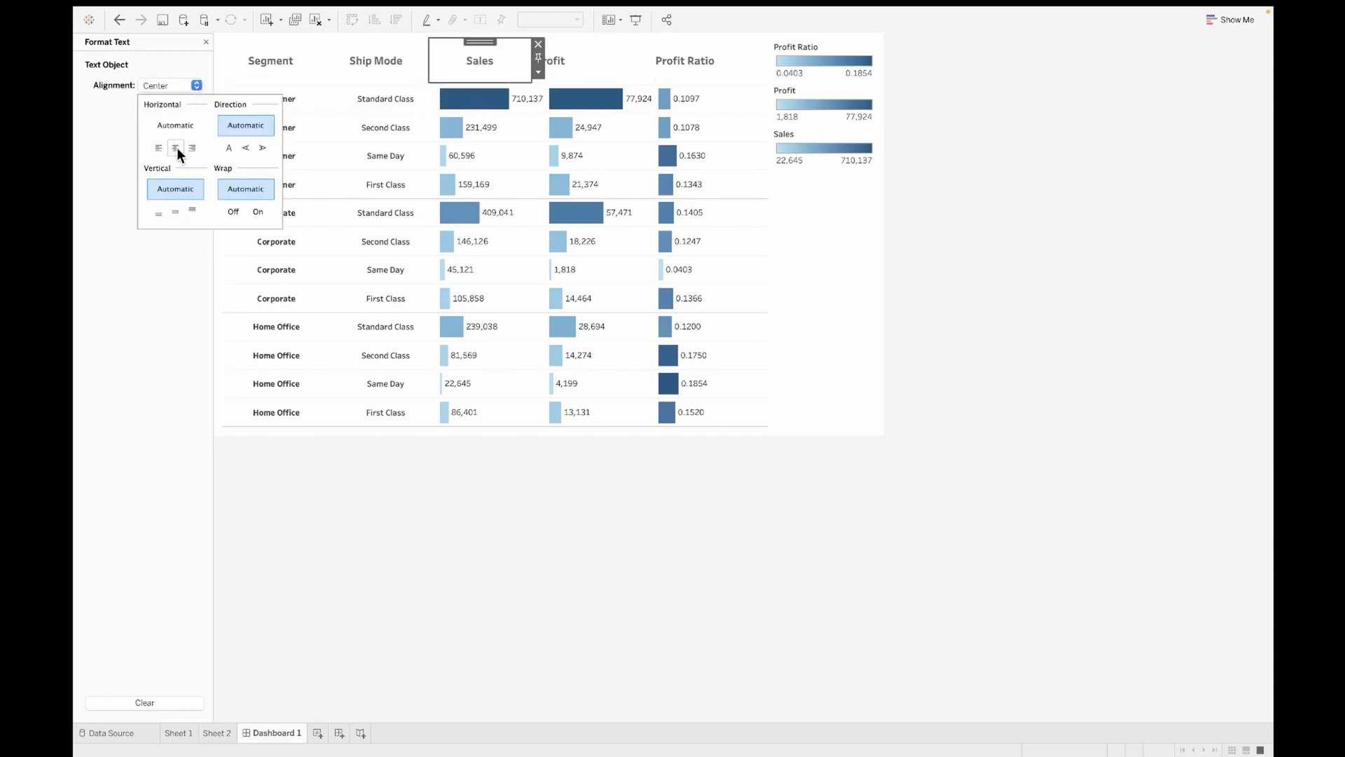
click(582, 60)
click(155, 84)
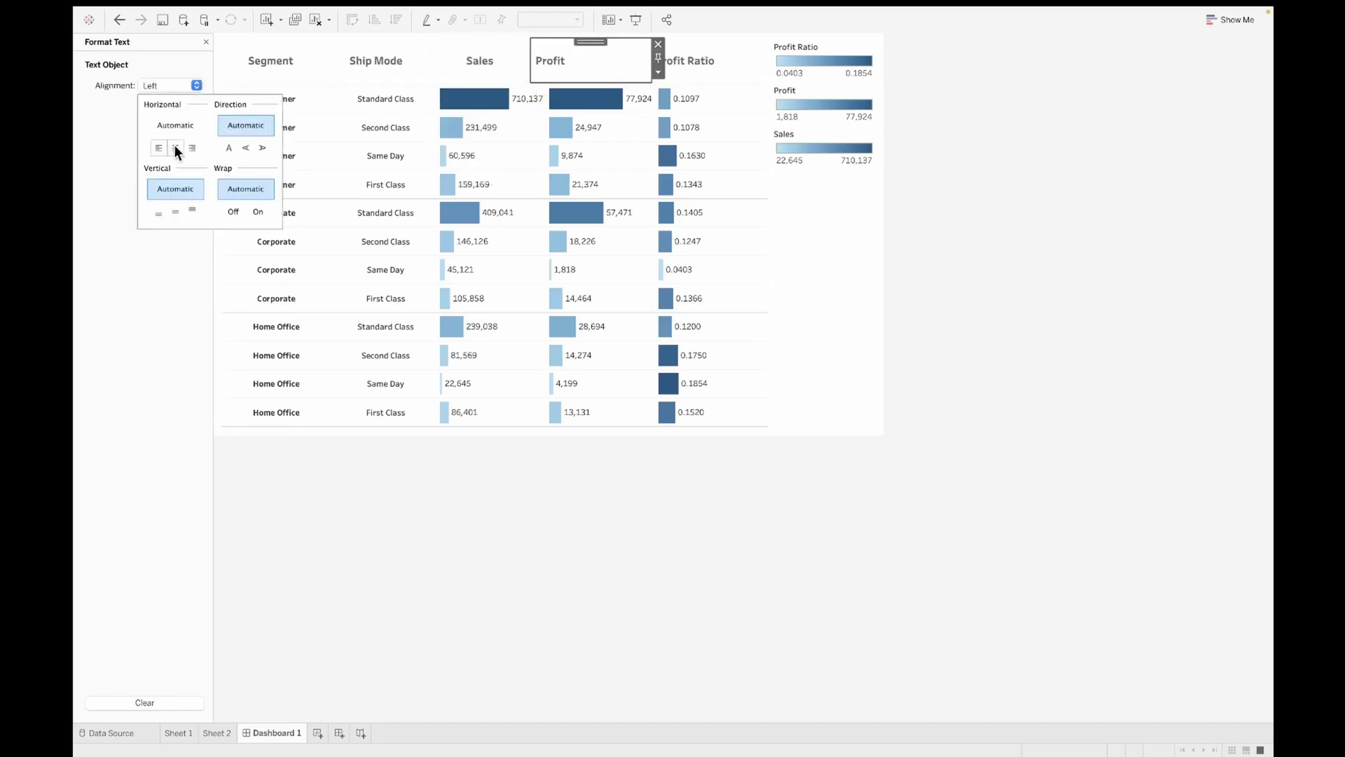
click(175, 148)
click(696, 56)
click(166, 85)
click(175, 148)
click(1103, 279)
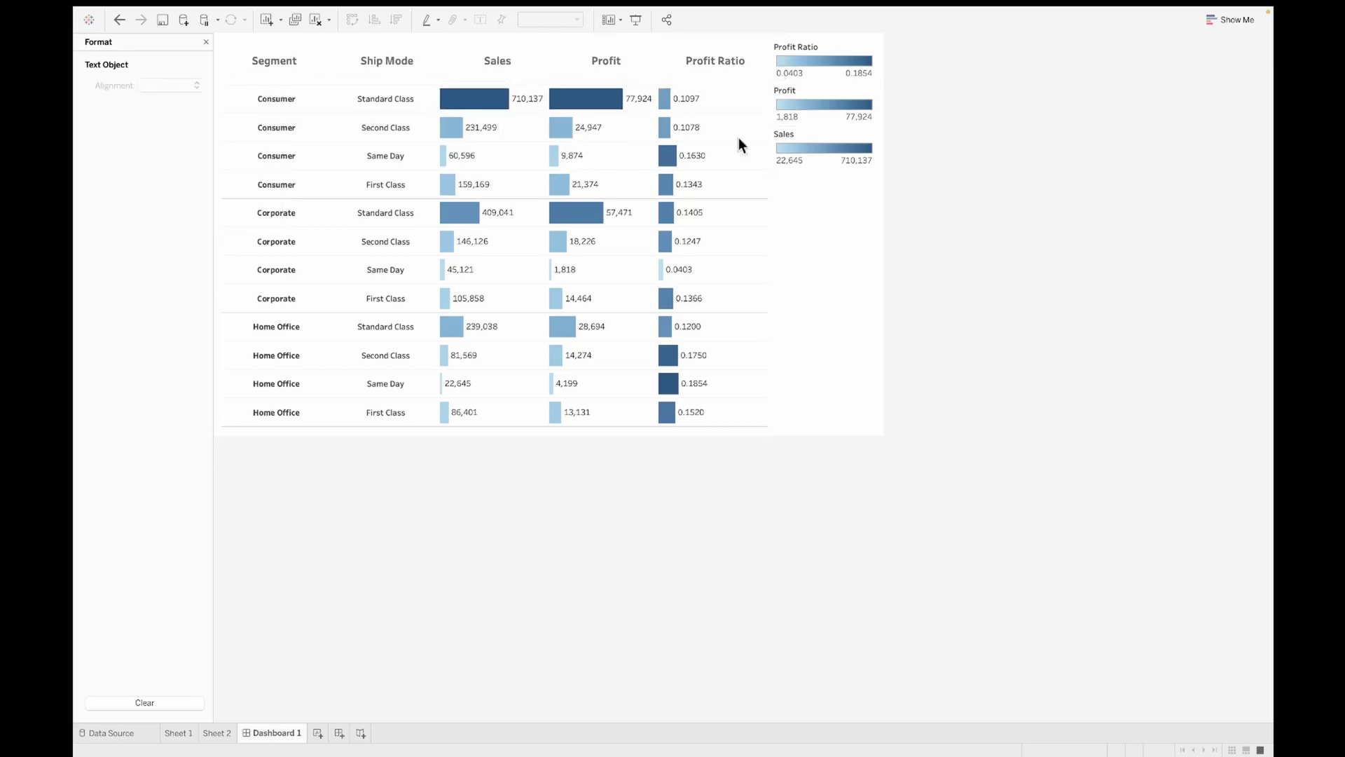
Shorten the header row so the table sits directly beneath the headings.
click(492, 42)
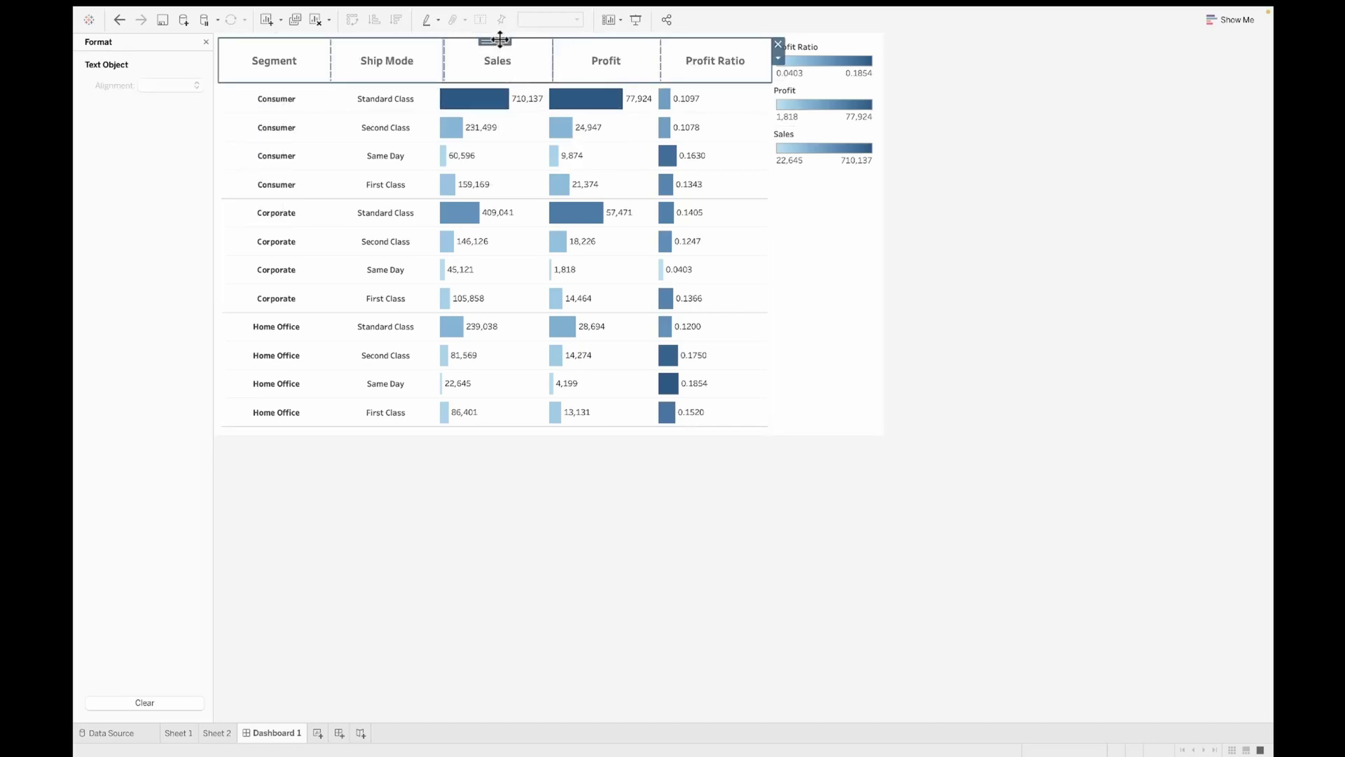
click(468, 77)
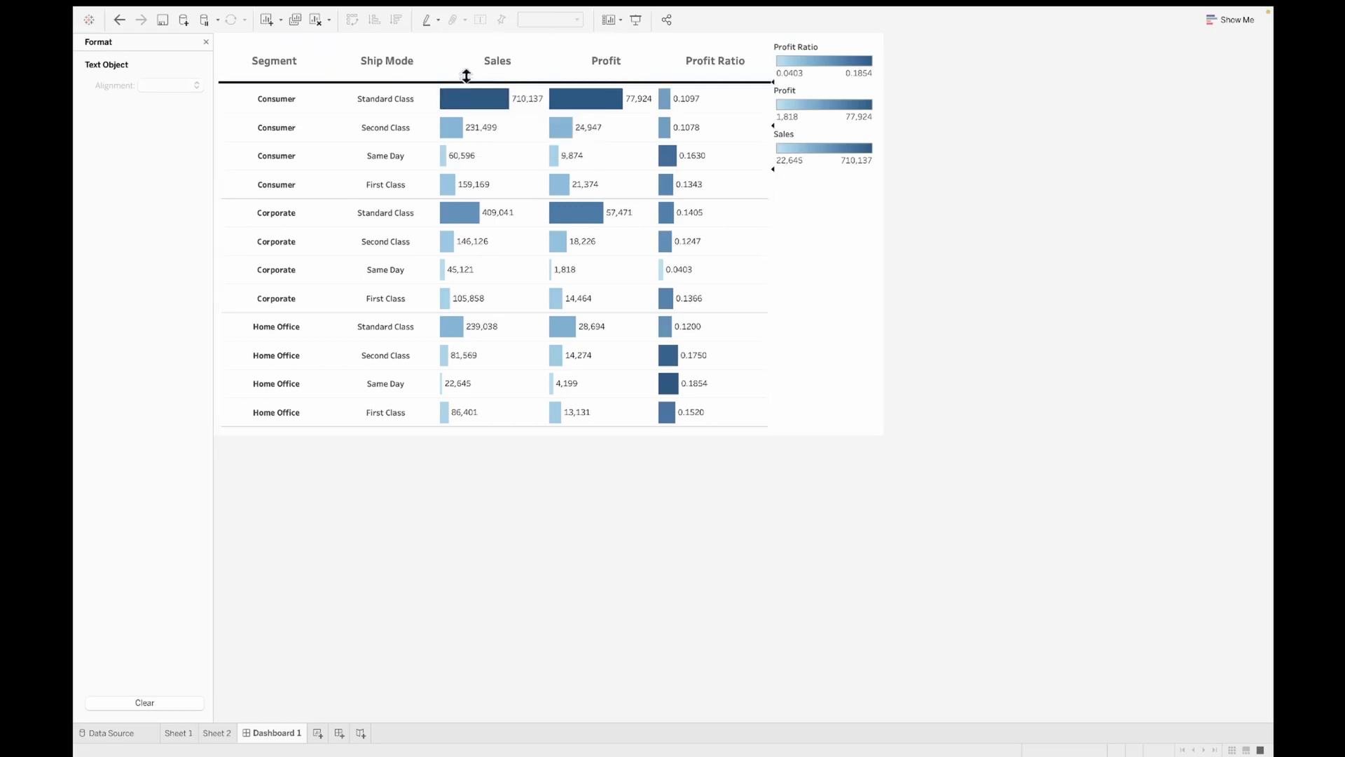
drag(466, 71, 466, 61)
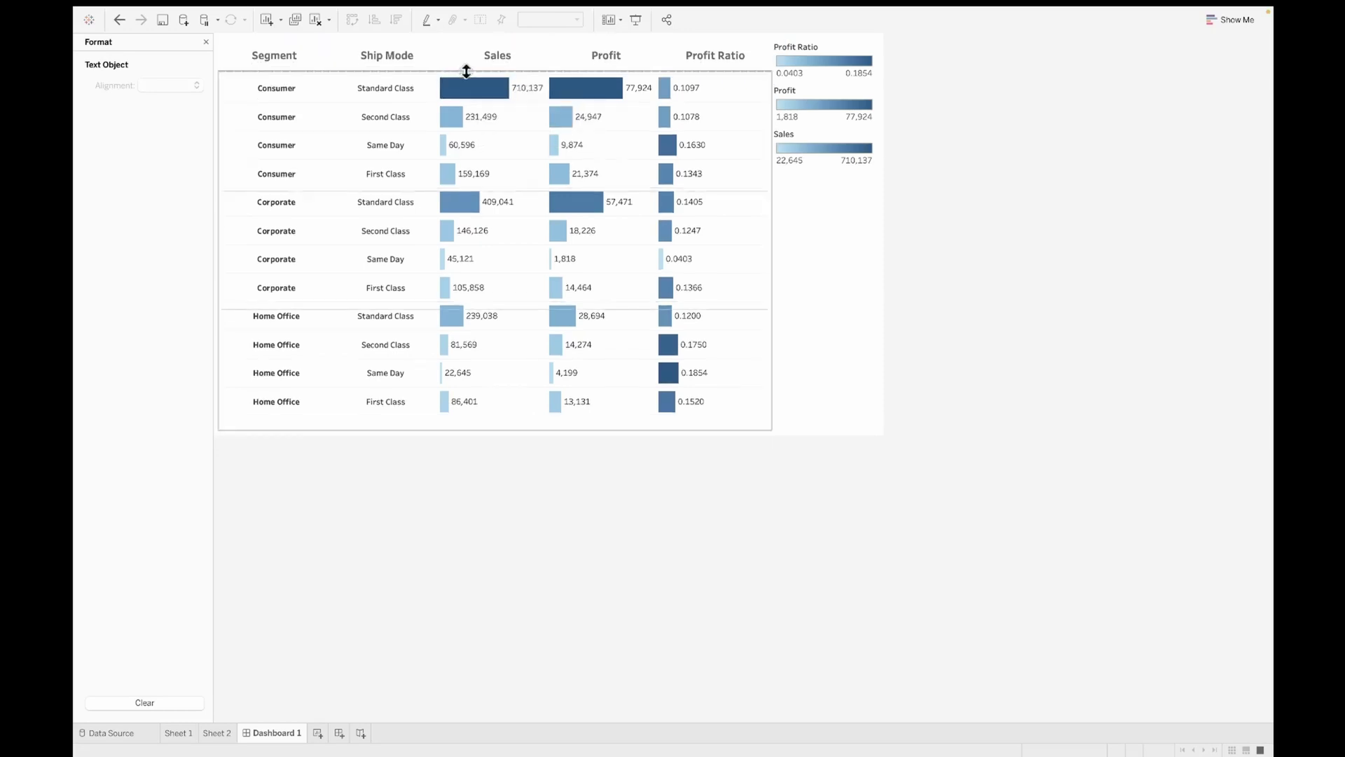
Distribute the five header labels evenly across the horizontal header container.
click(205, 42)
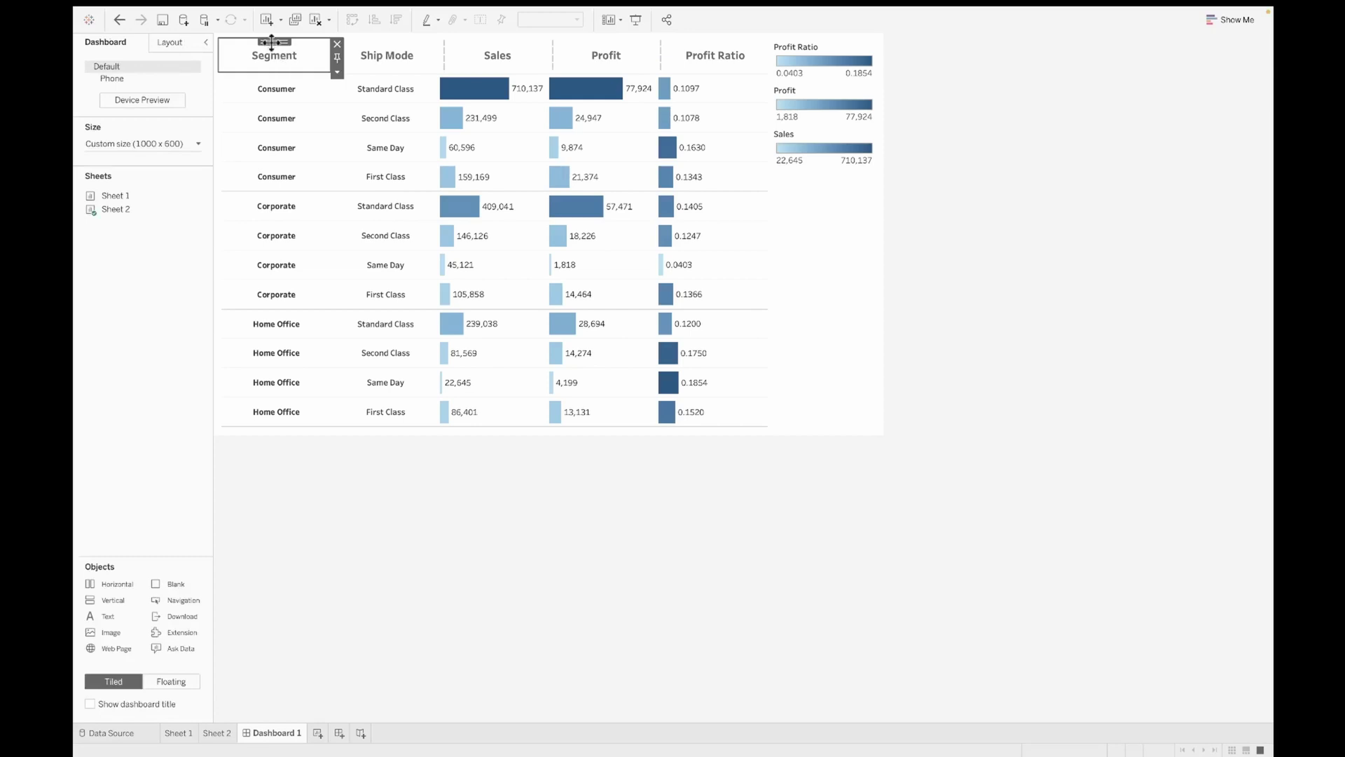
click(271, 41)
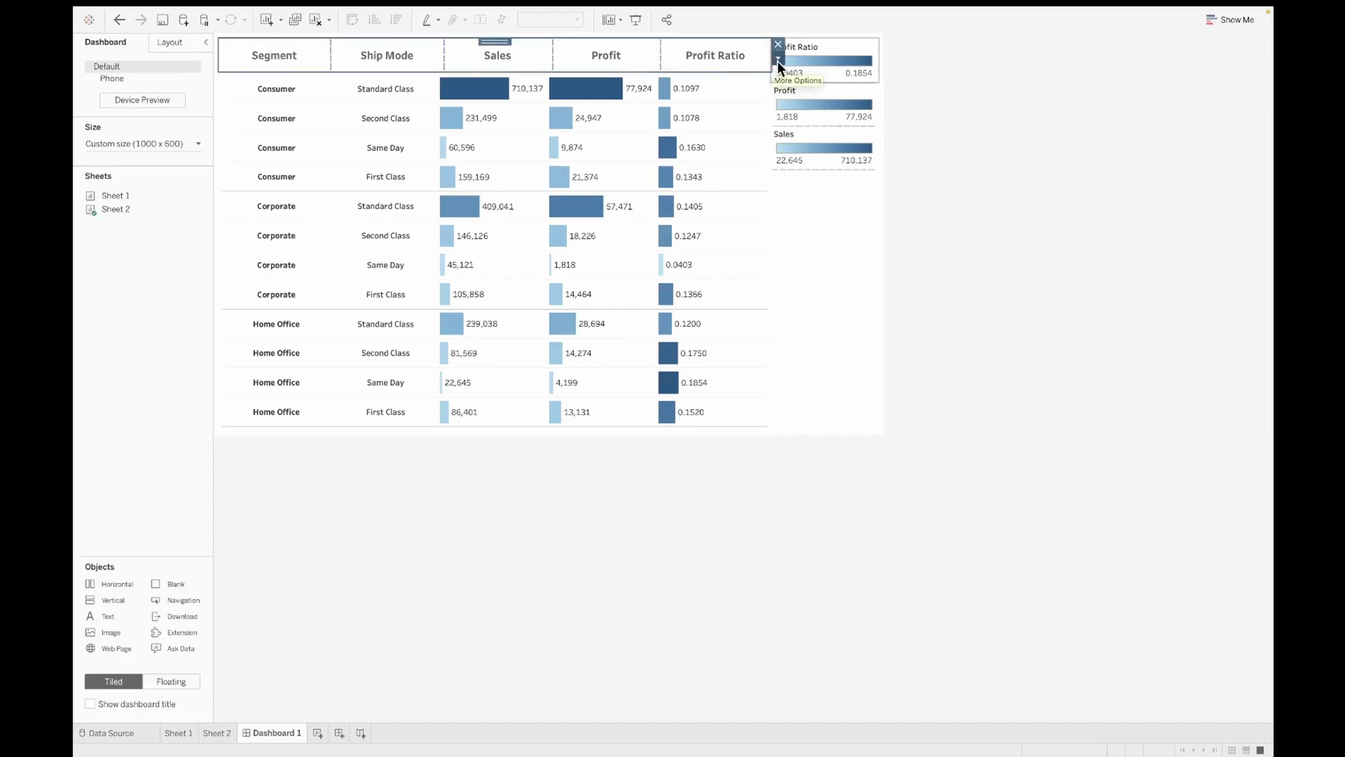
click(785, 86)
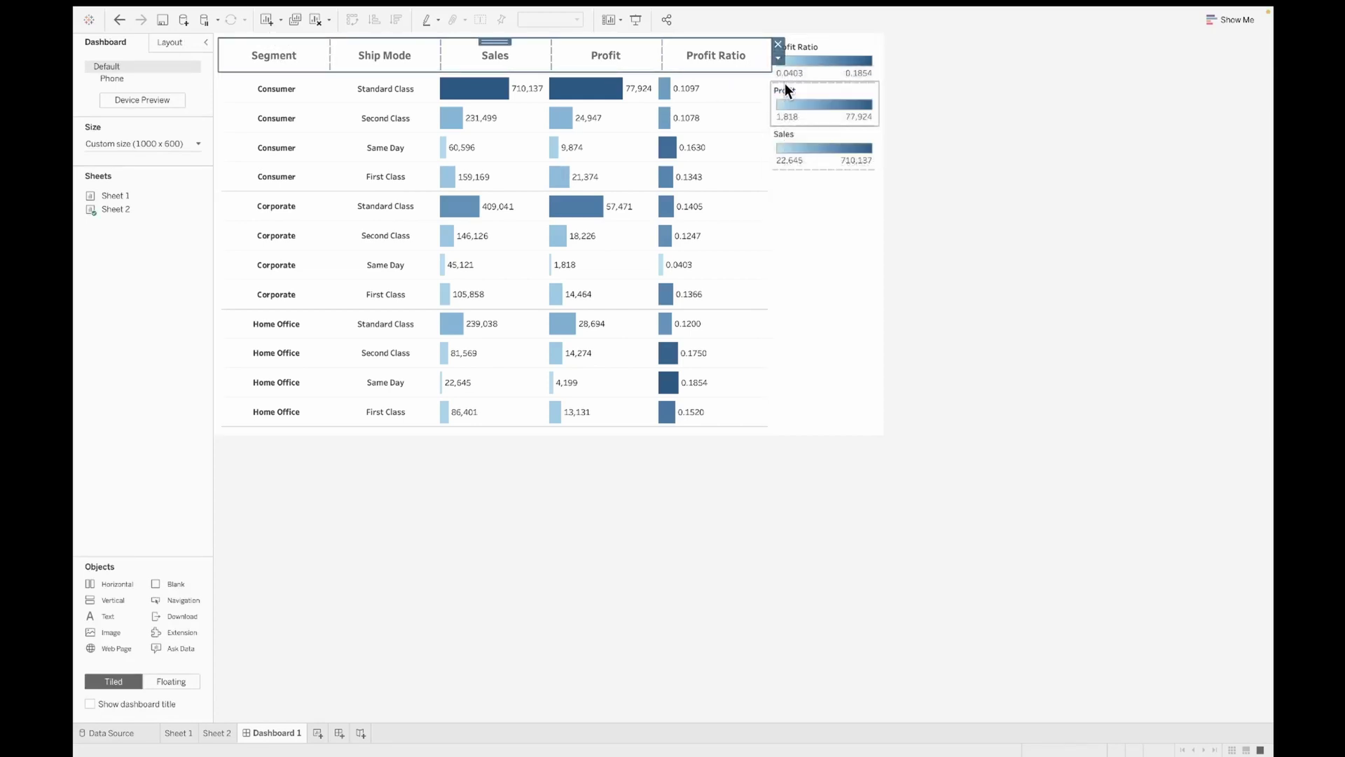
Give the header row container a pale blue background in the Layout tab.
click(172, 38)
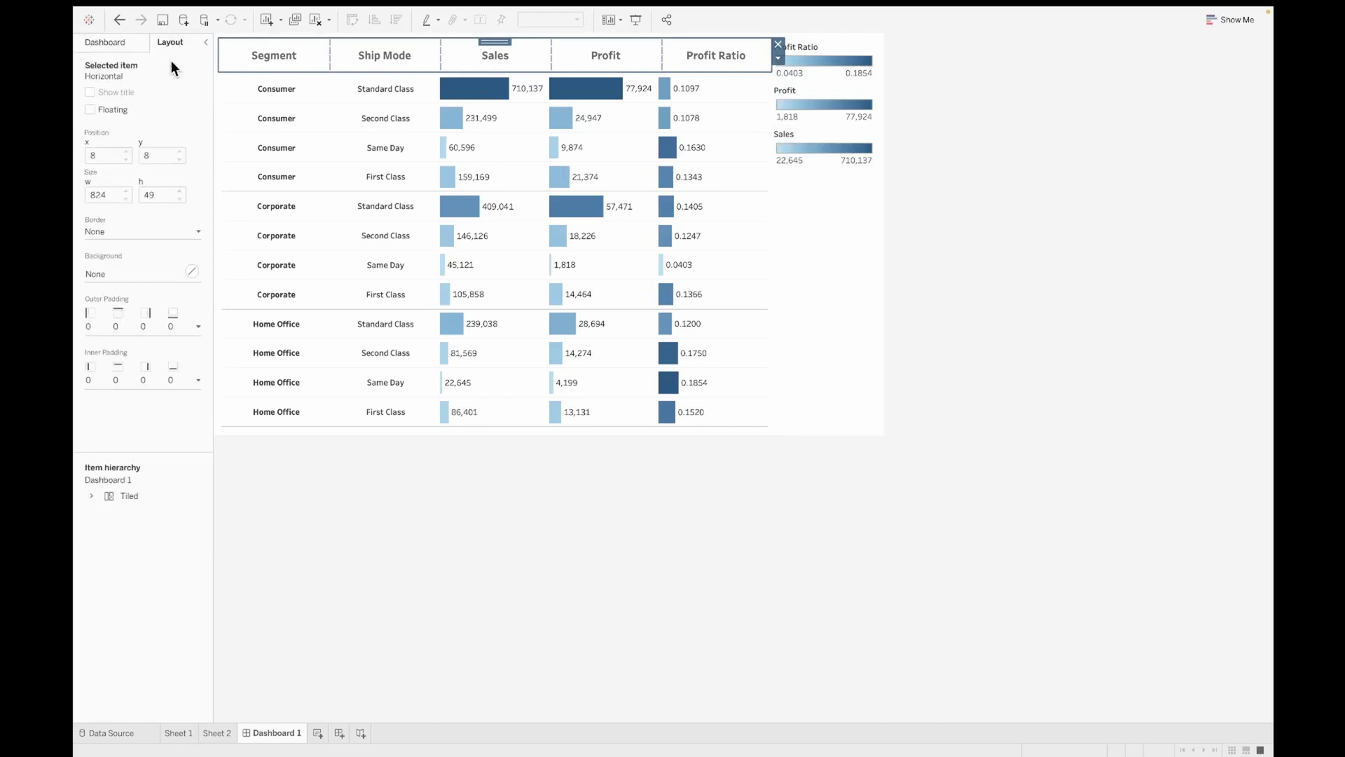
click(115, 273)
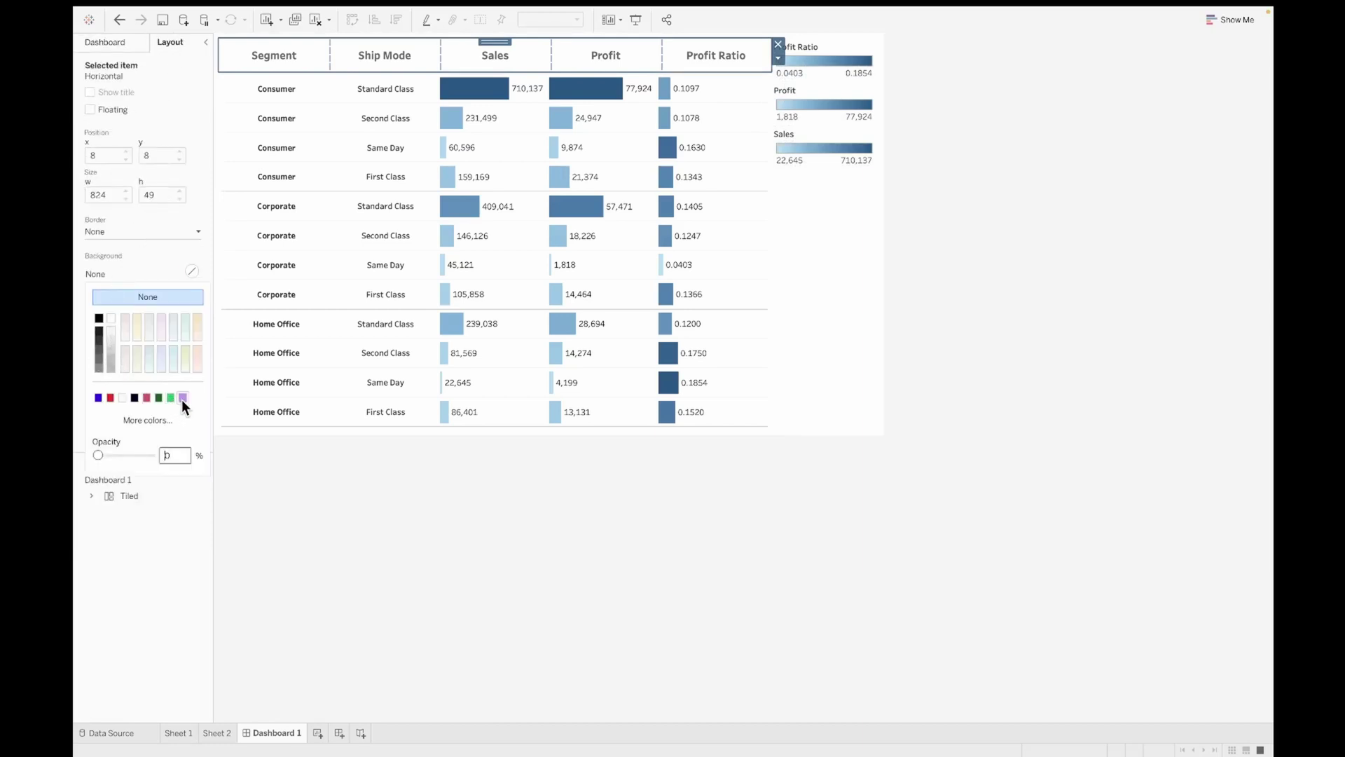
click(171, 350)
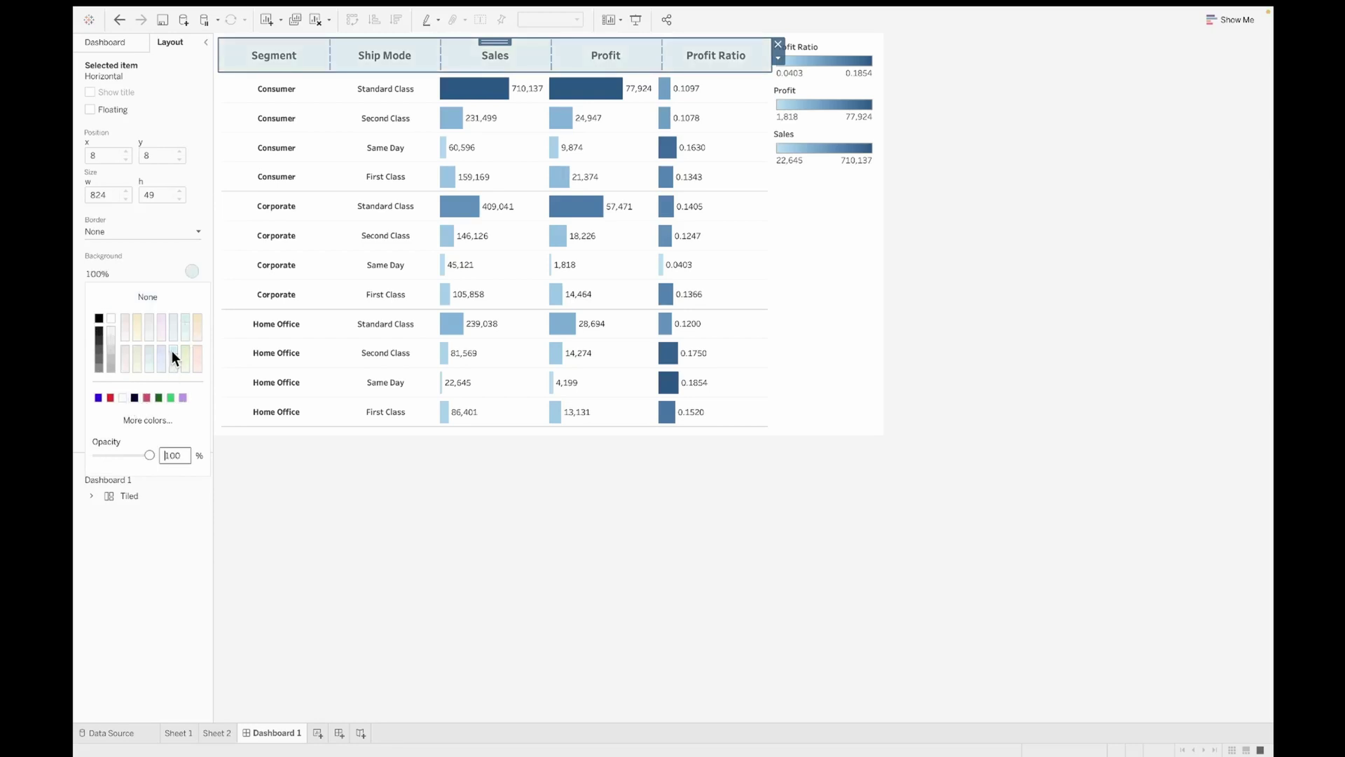
click(507, 456)
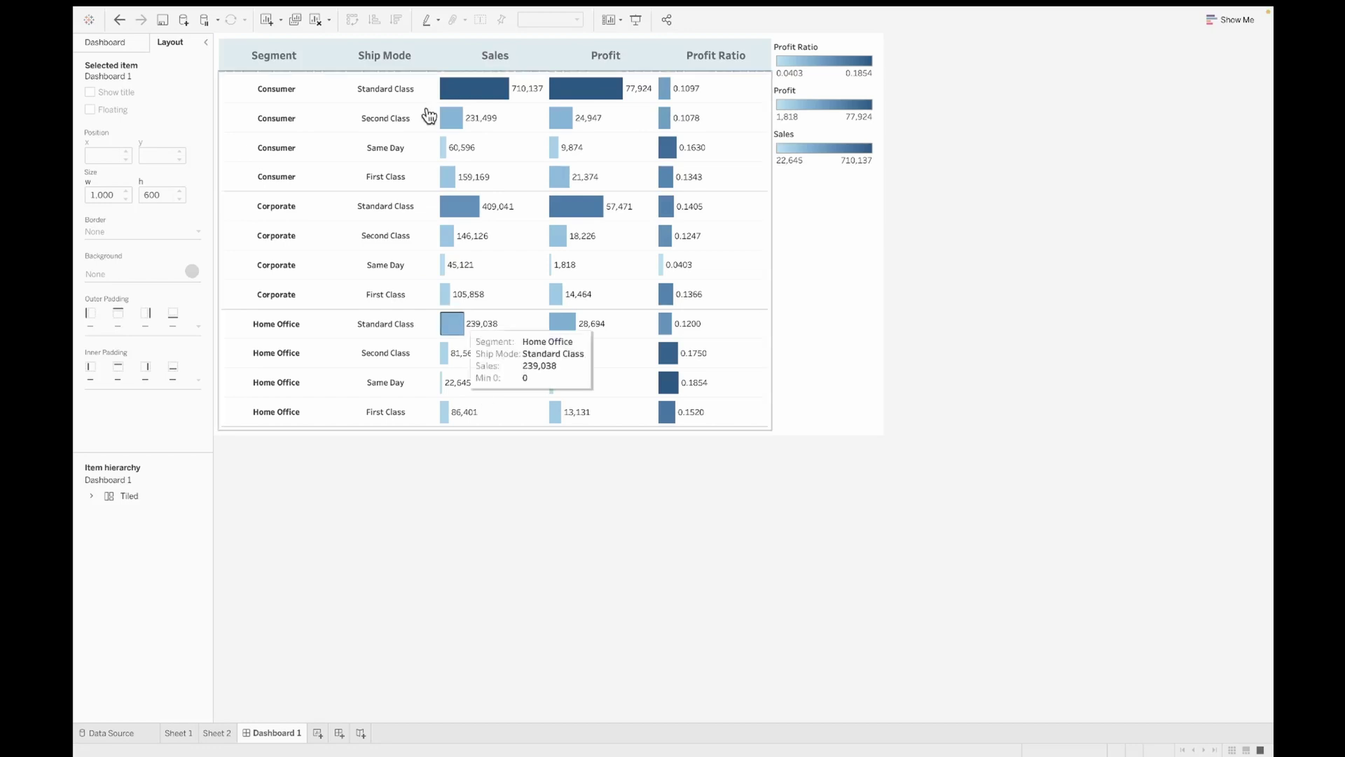
Select the Tiled container around the table and bring up its background colour choices.
click(402, 48)
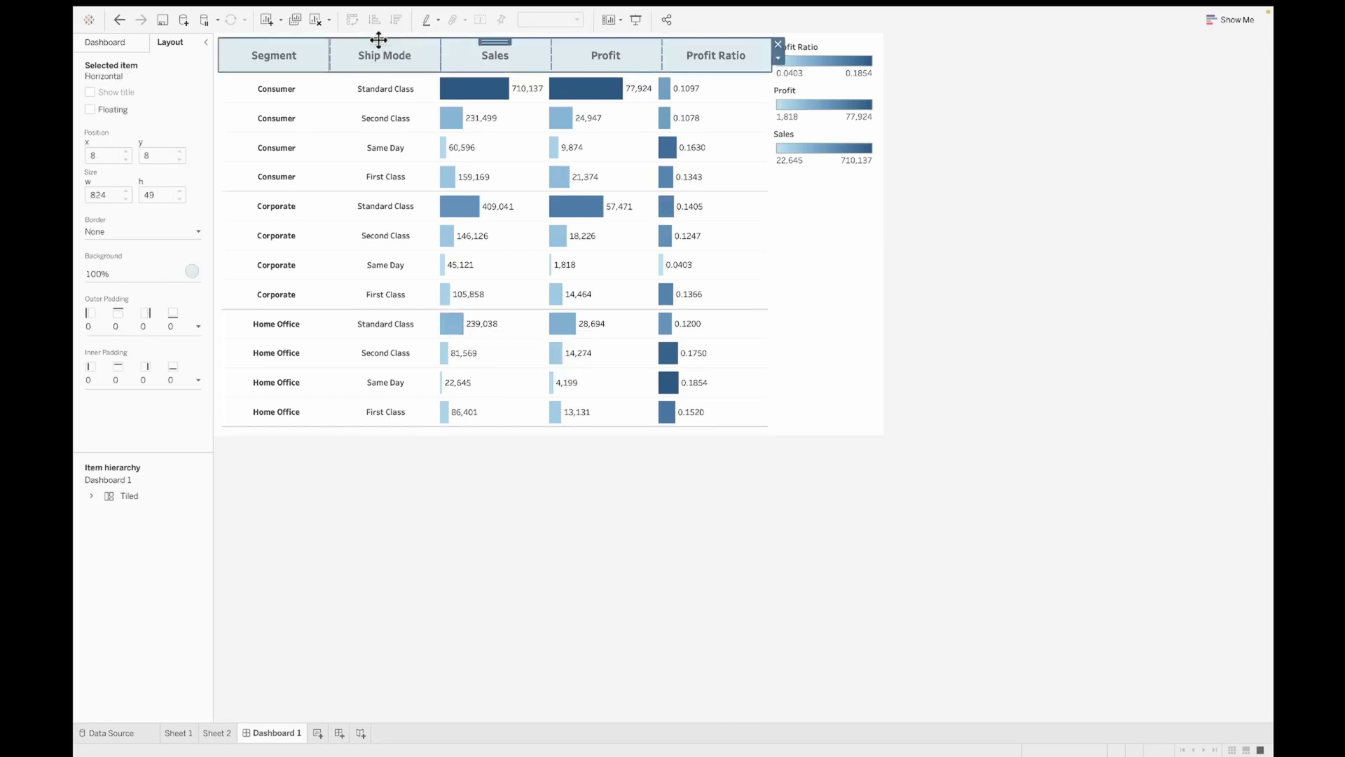
double_click(499, 40)
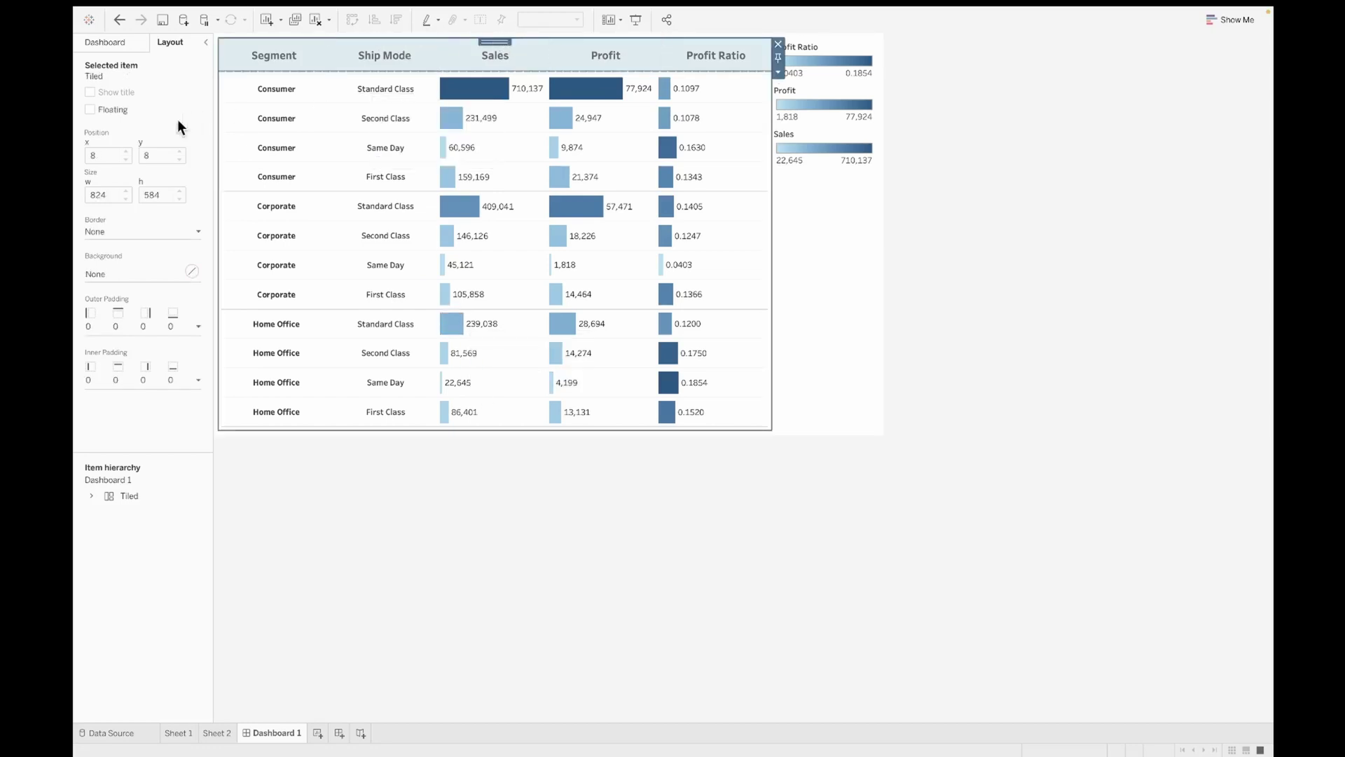
click(133, 272)
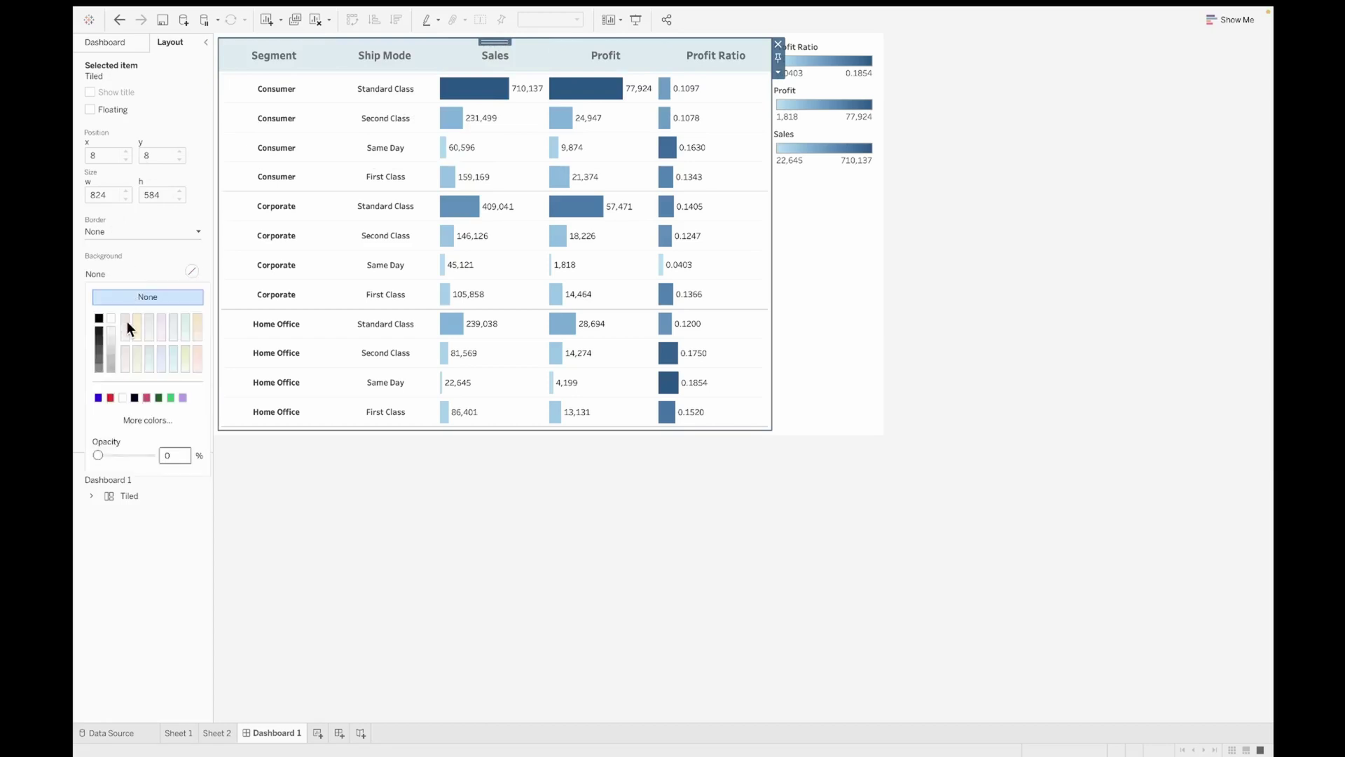
Tint the Tiled container pale, clear the selection, and check the table's custom tooltips.
click(174, 349)
click(446, 420)
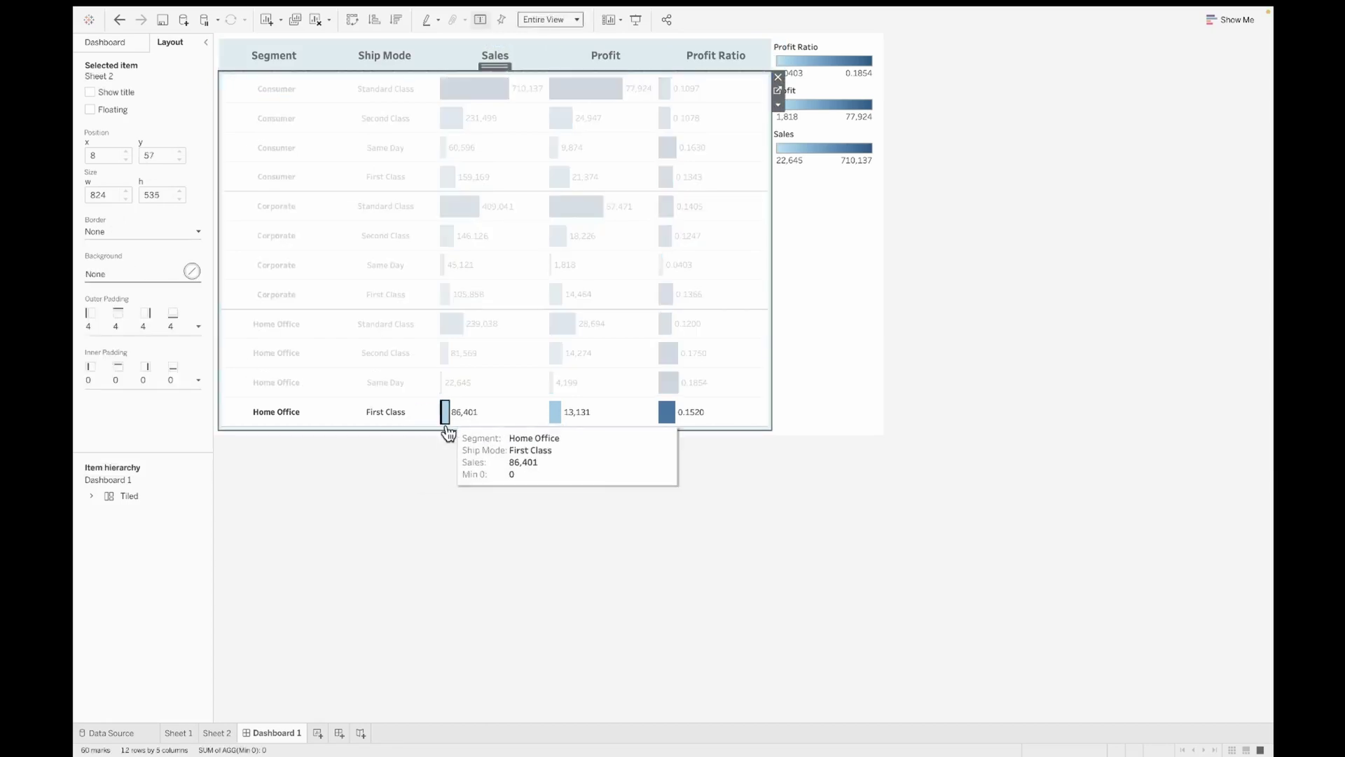
click(422, 511)
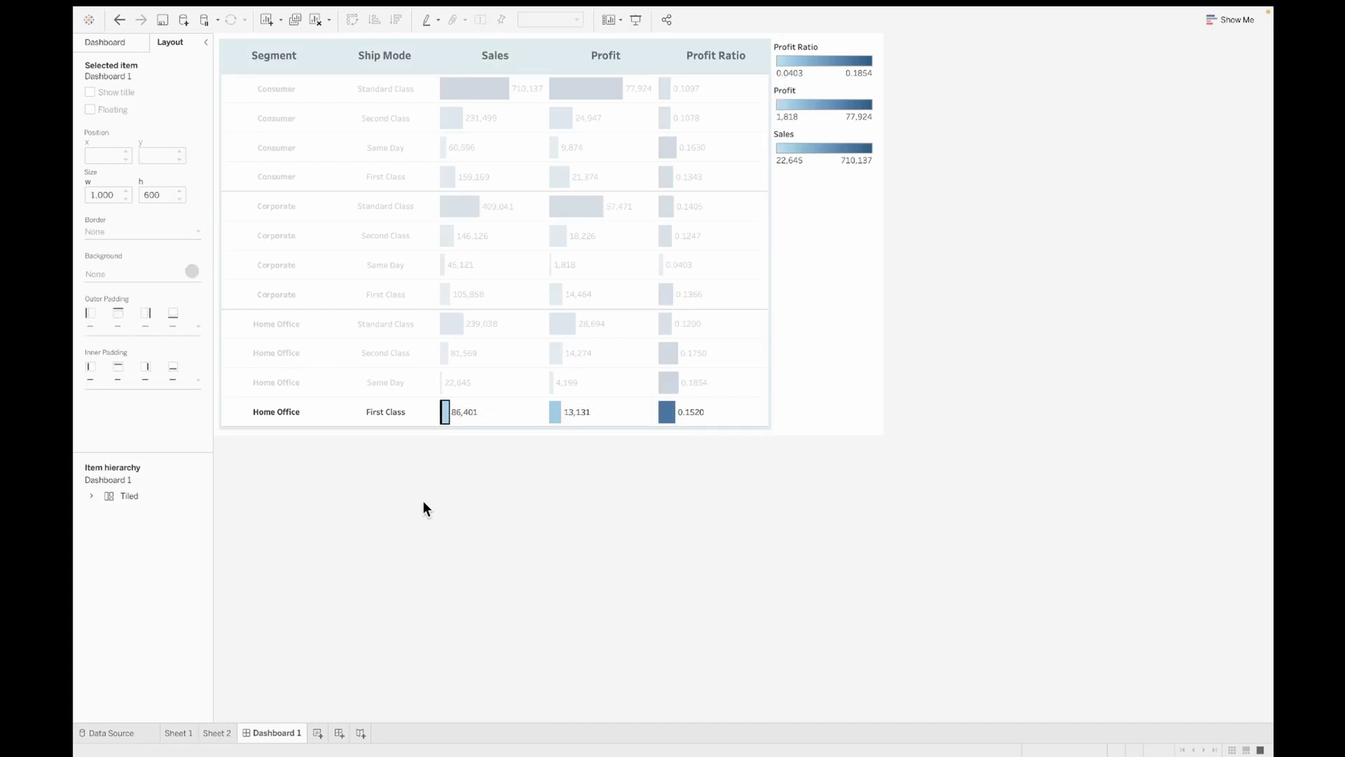
click(445, 418)
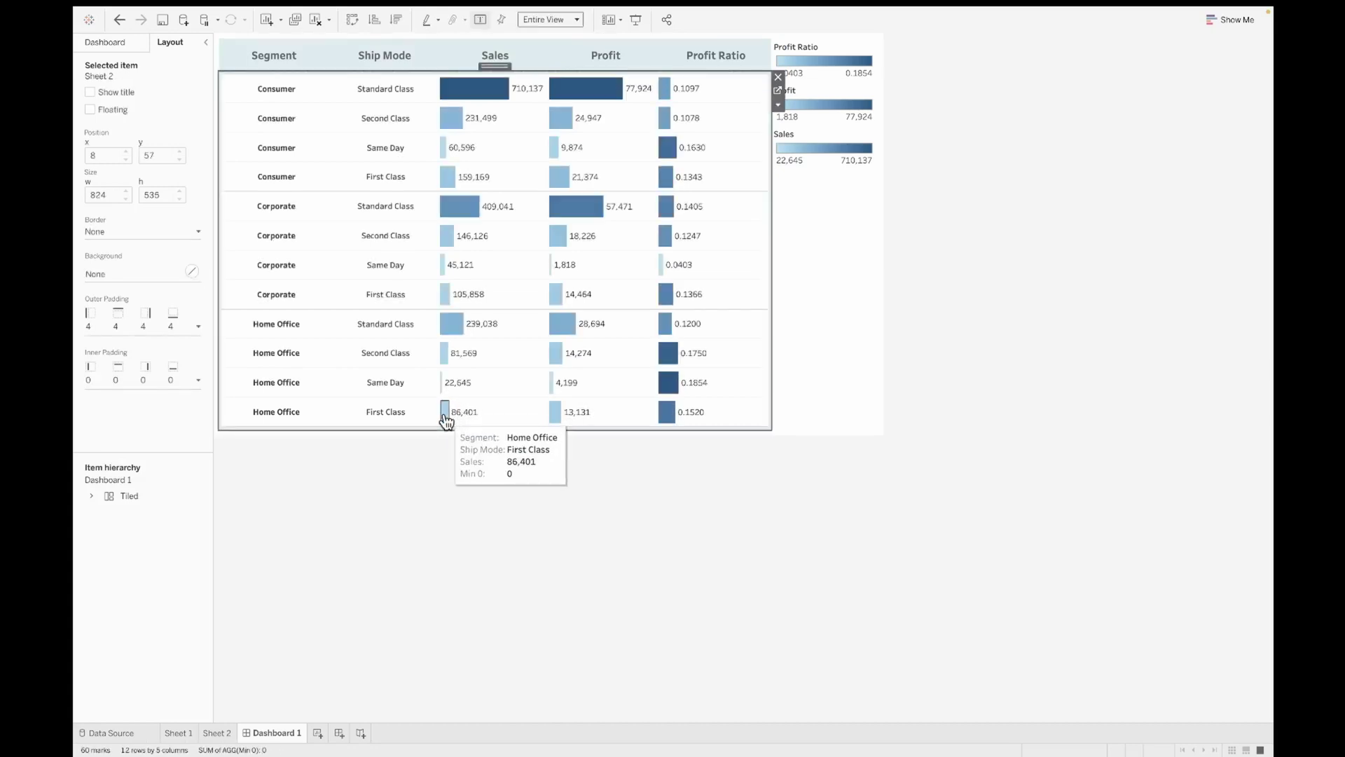
click(435, 539)
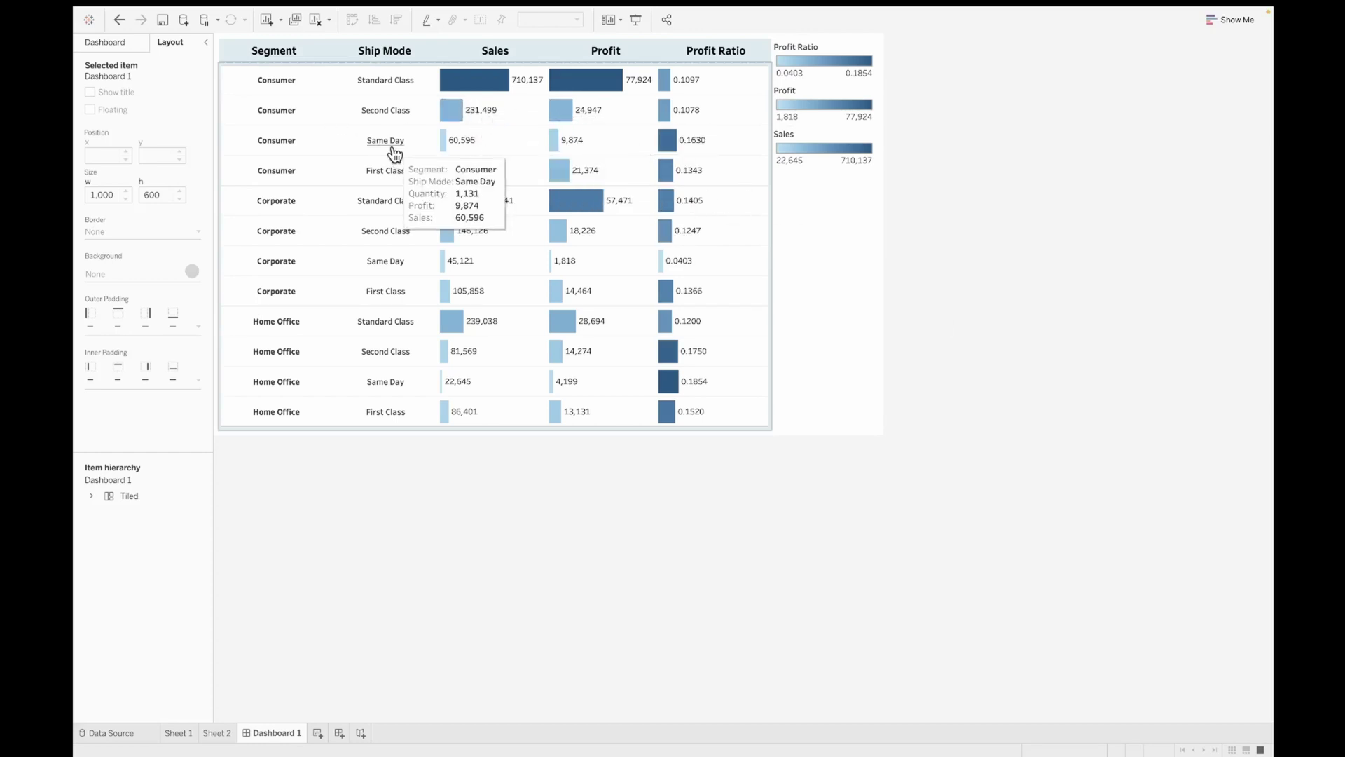
mouse_move(288, 149)
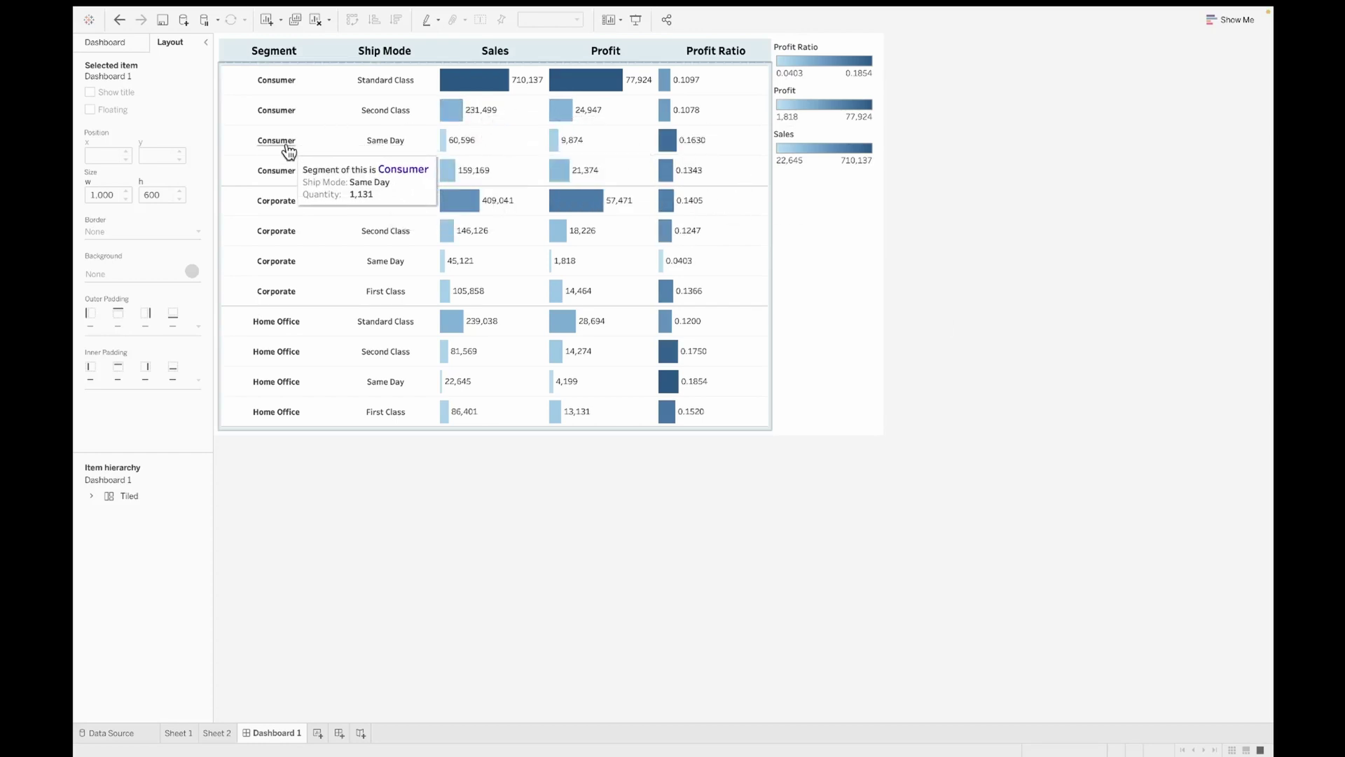
mouse_move(488, 91)
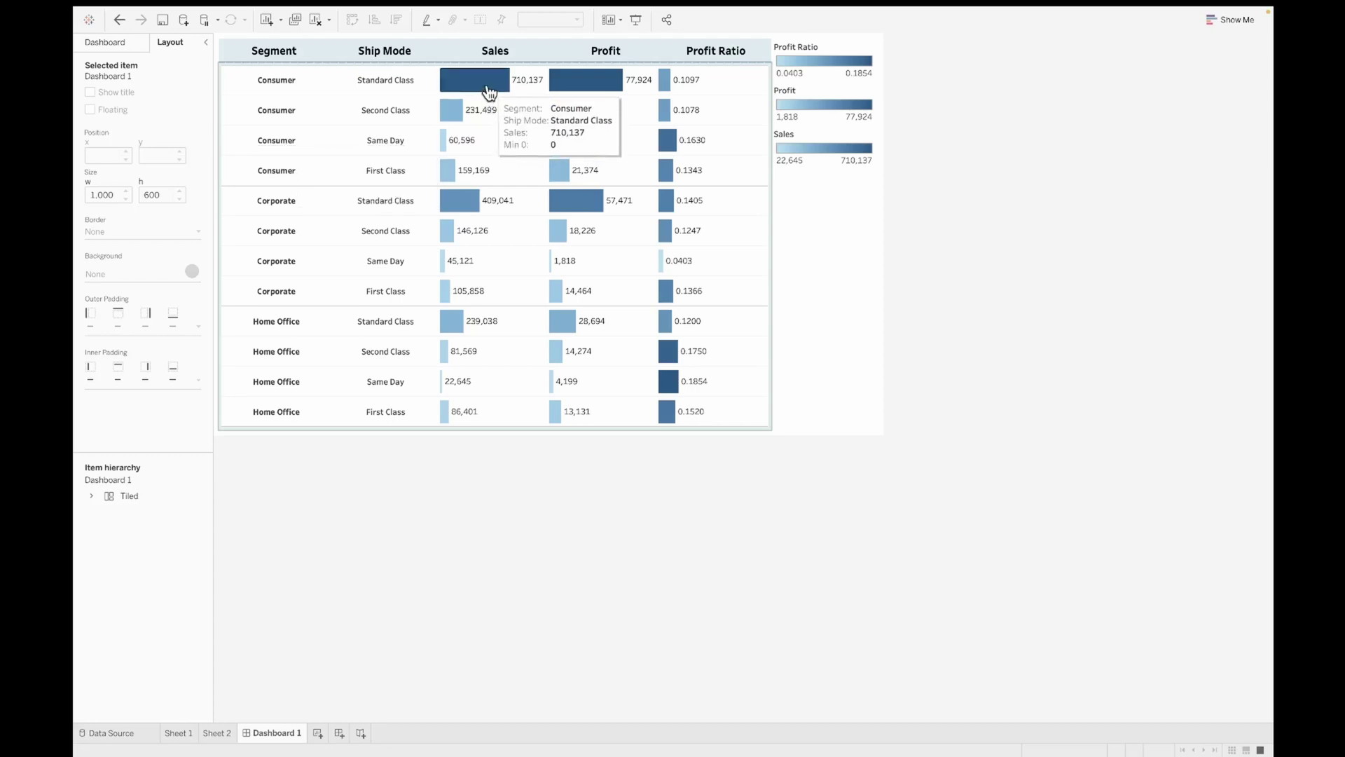
mouse_move(276, 82)
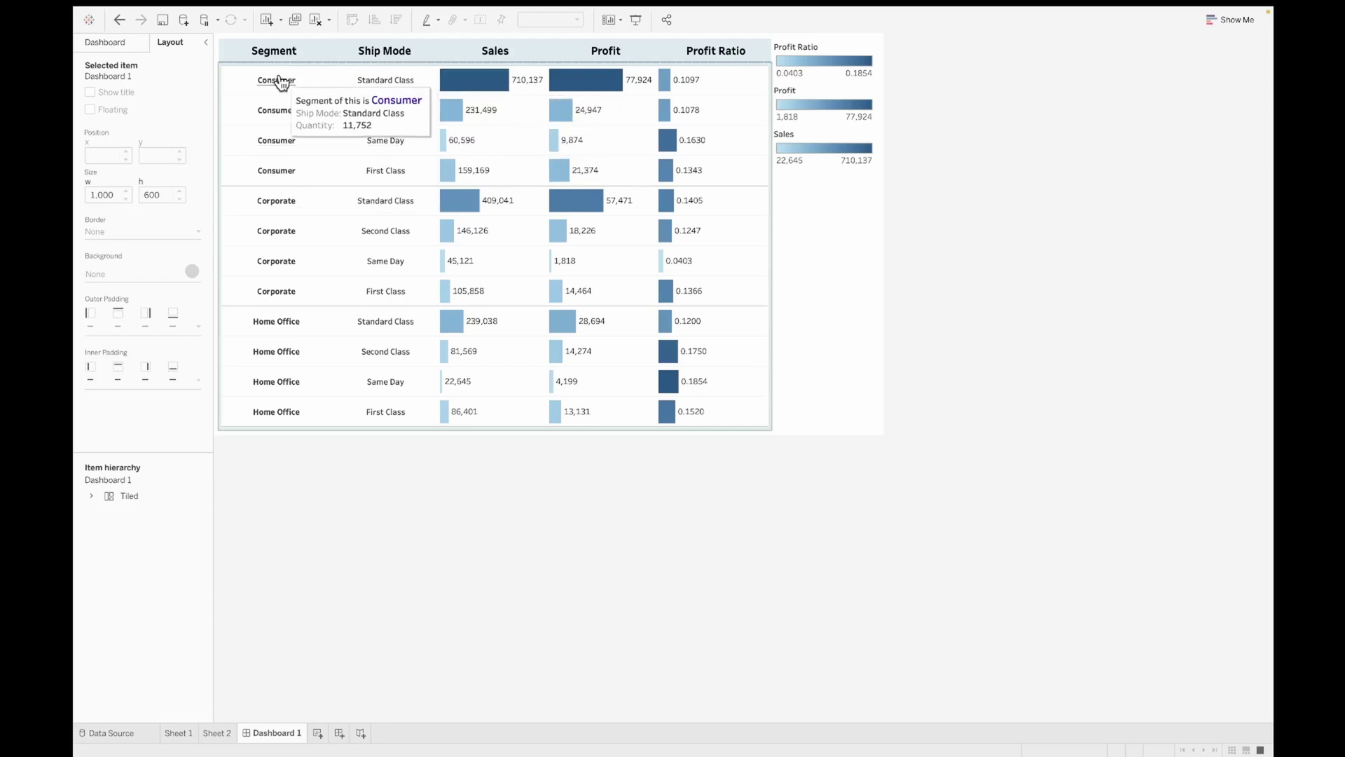